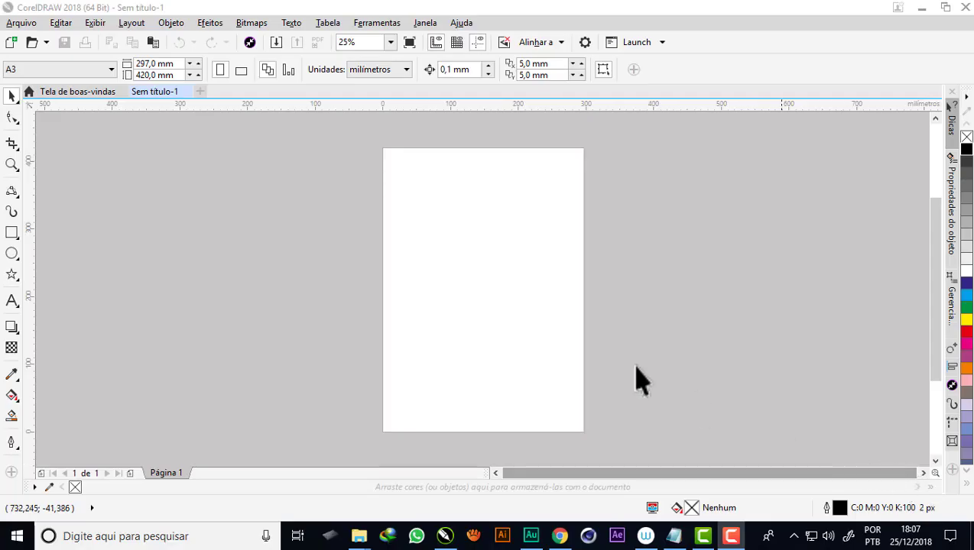
Create a new blank A3 portrait document, Sem título-2, from the Welcome screen.
left_click(80, 92)
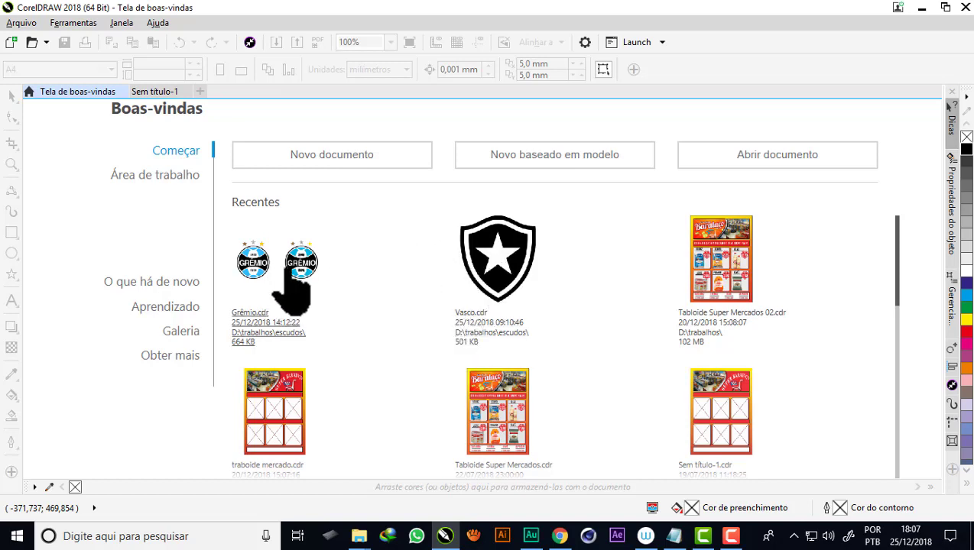
left_click(310, 156)
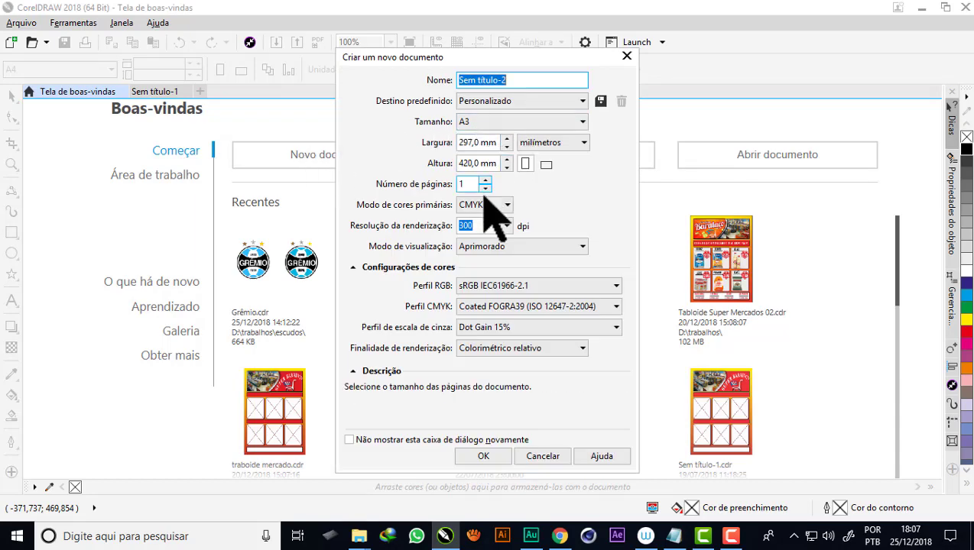
left_click(484, 456)
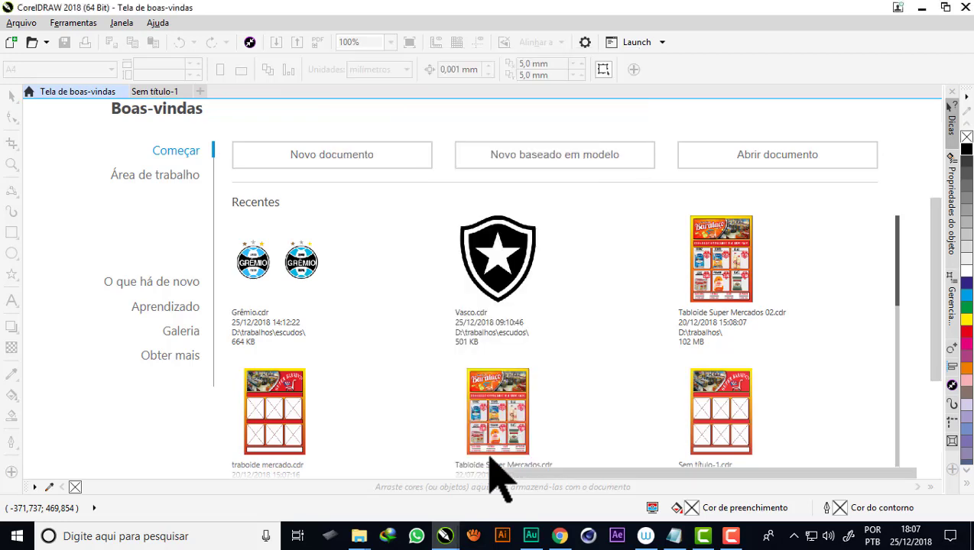
Import the escudo-do-santos.png crest image from the times folder.
left_click(276, 42)
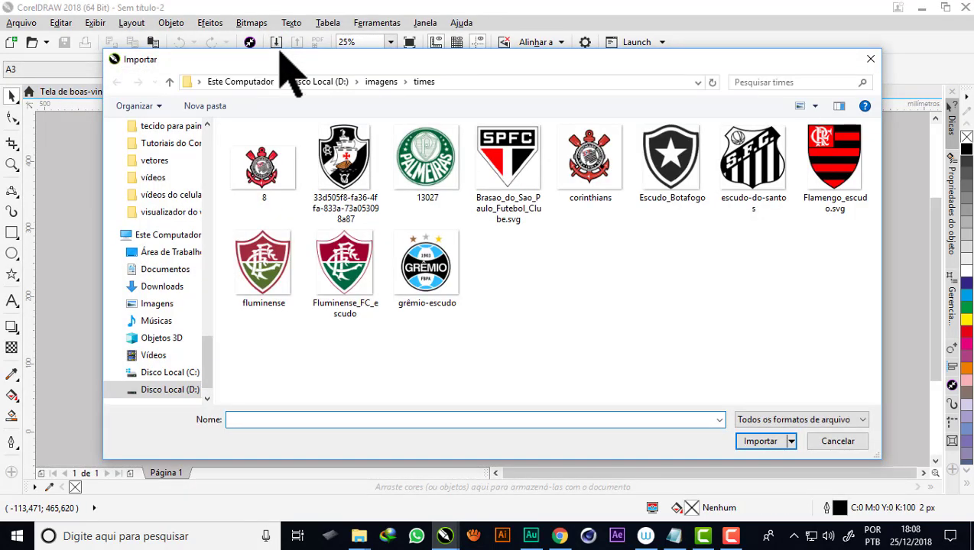
left_click(761, 172)
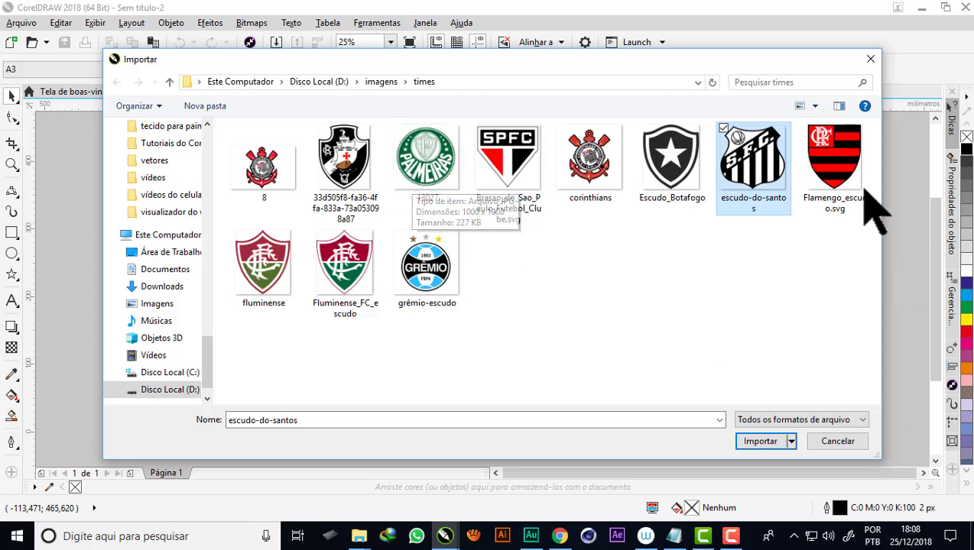
left_click(771, 441)
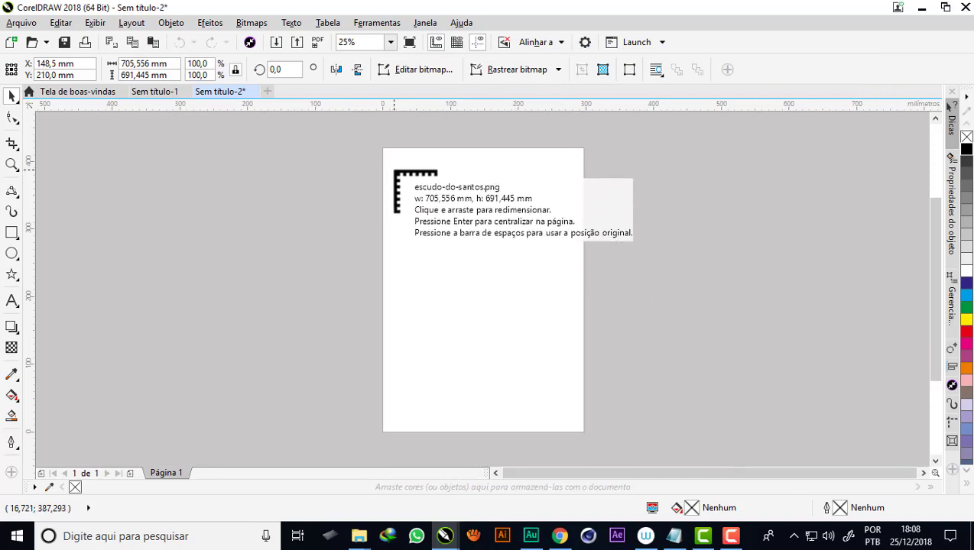
Place the crest bitmap, centre it with P, then move it left off the page.
left_click_drag(393, 172, 612, 449)
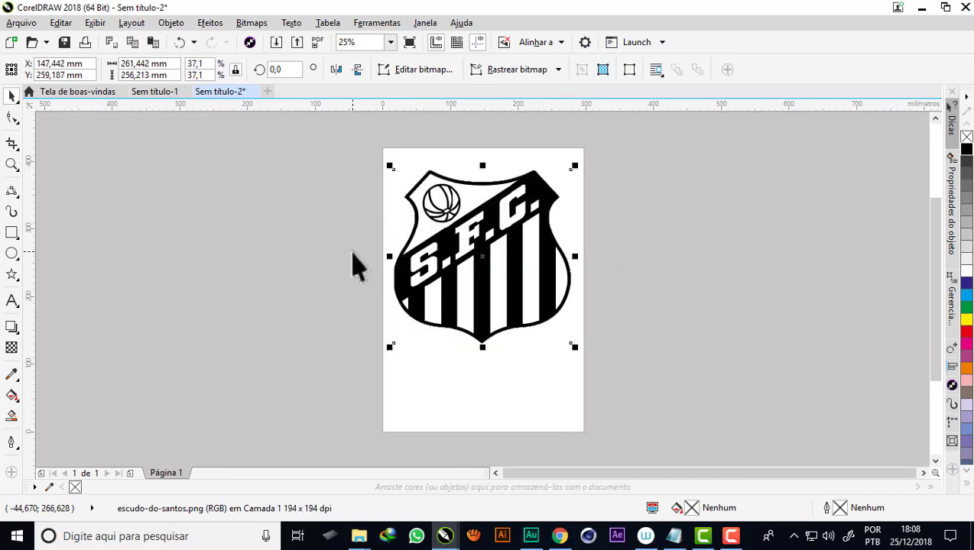
key("p")
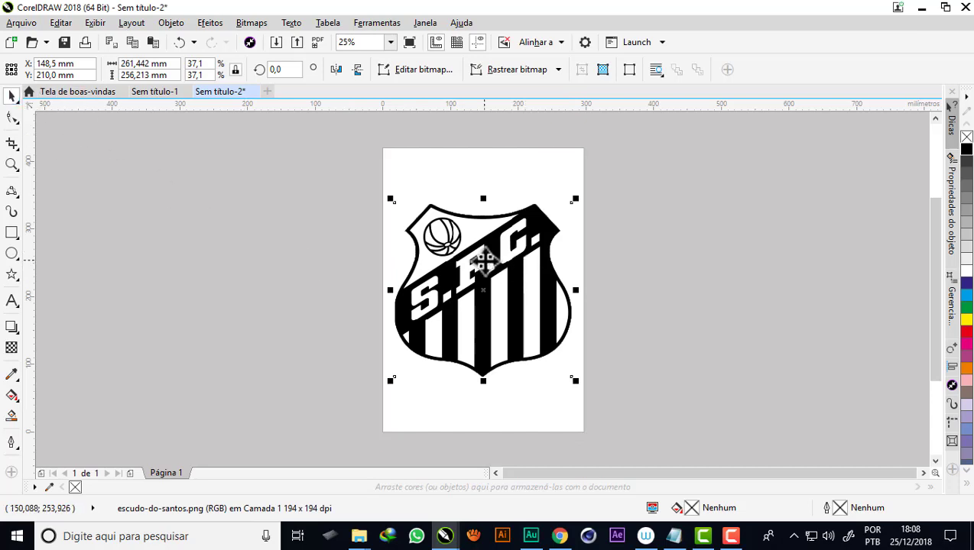
left_click(313, 268)
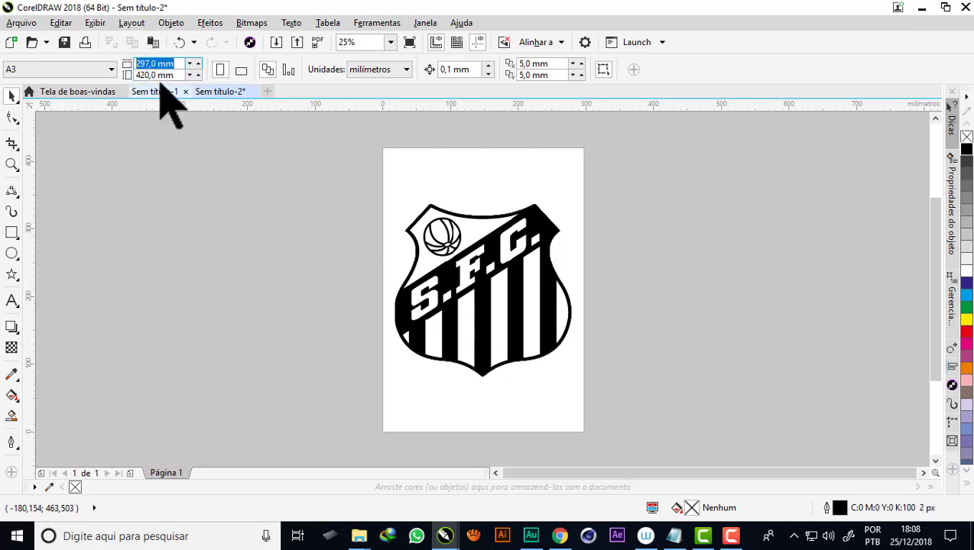
left_click(279, 306)
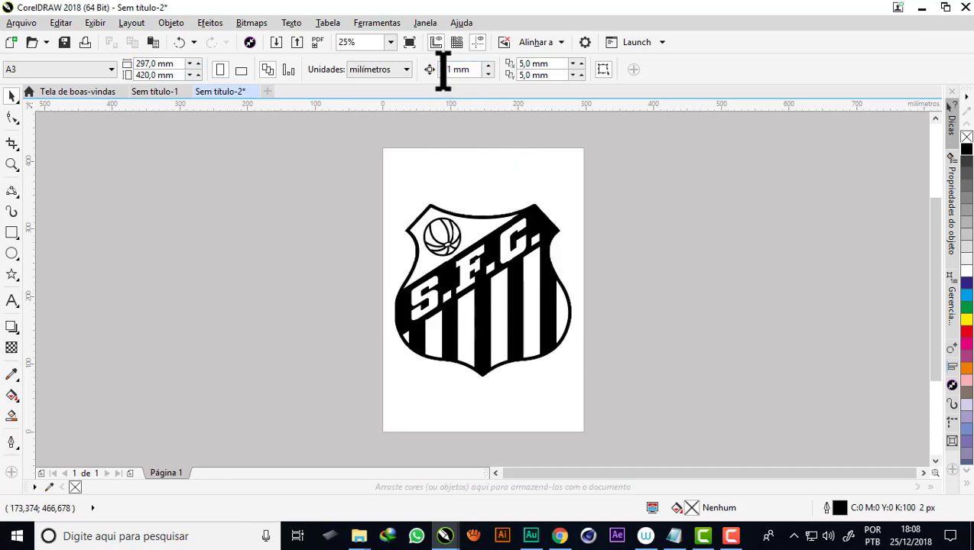
left_click_drag(467, 69, 419, 71)
left_click(465, 280)
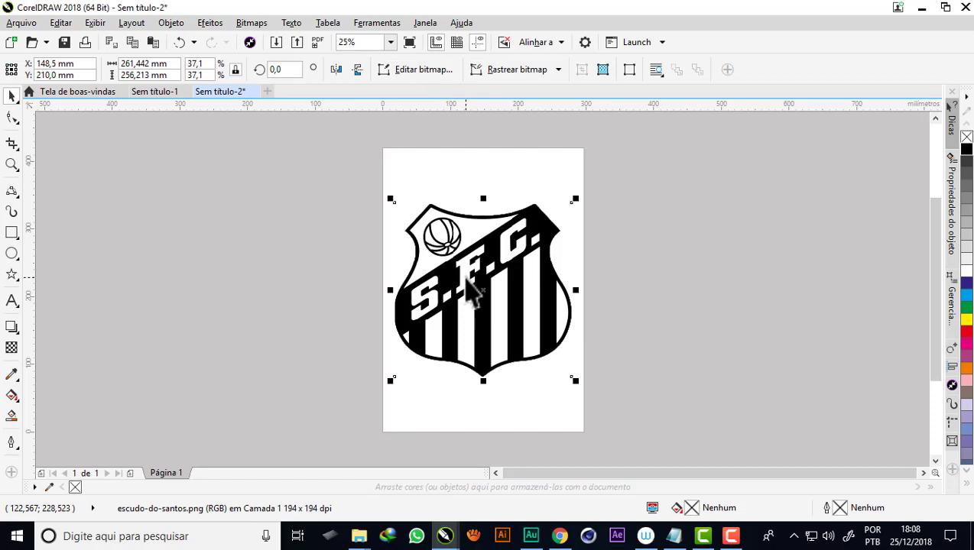
left_click_drag(472, 291, 271, 291)
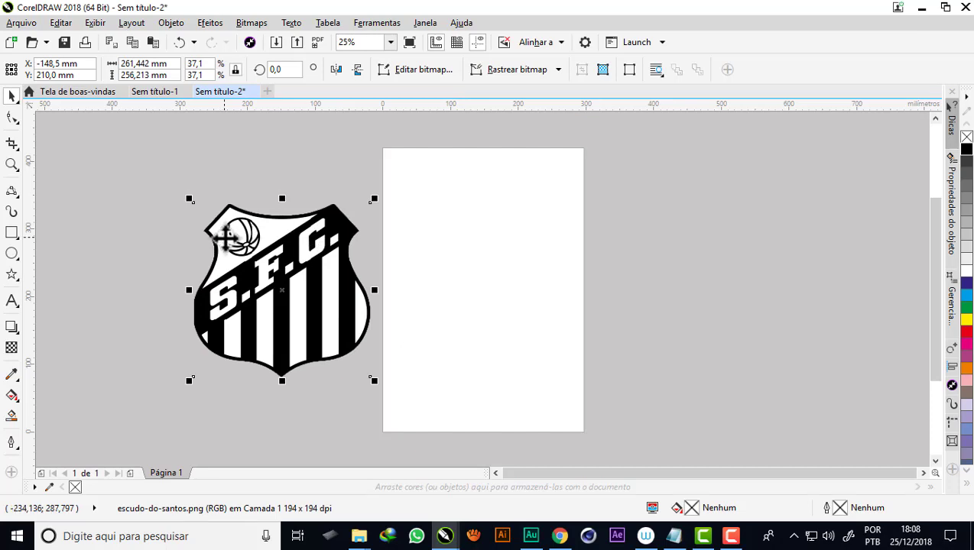
Lock the crest bitmap in place with Bloquear objeto.
right_click(225, 239)
left_click(278, 339)
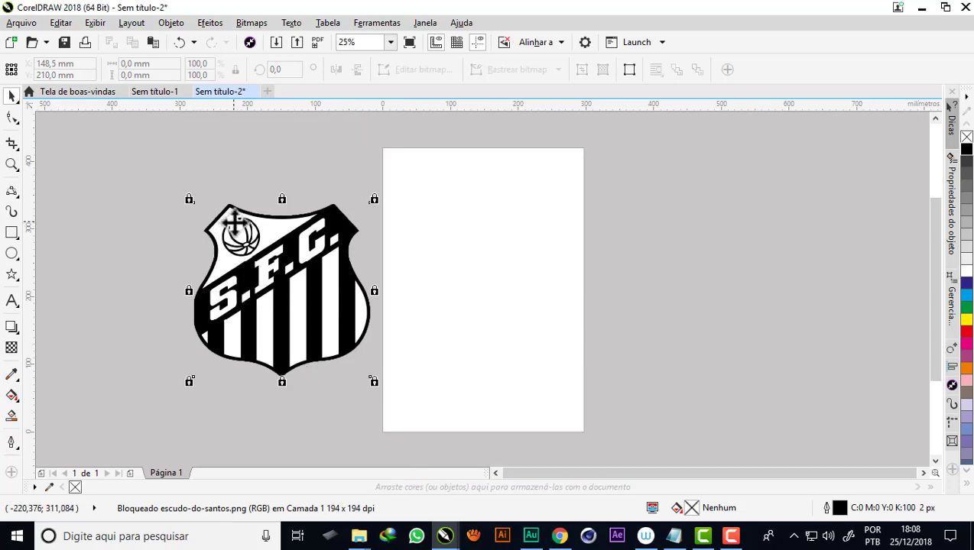
scroll(234, 222, "up", 1)
scroll(234, 222, "down", 1)
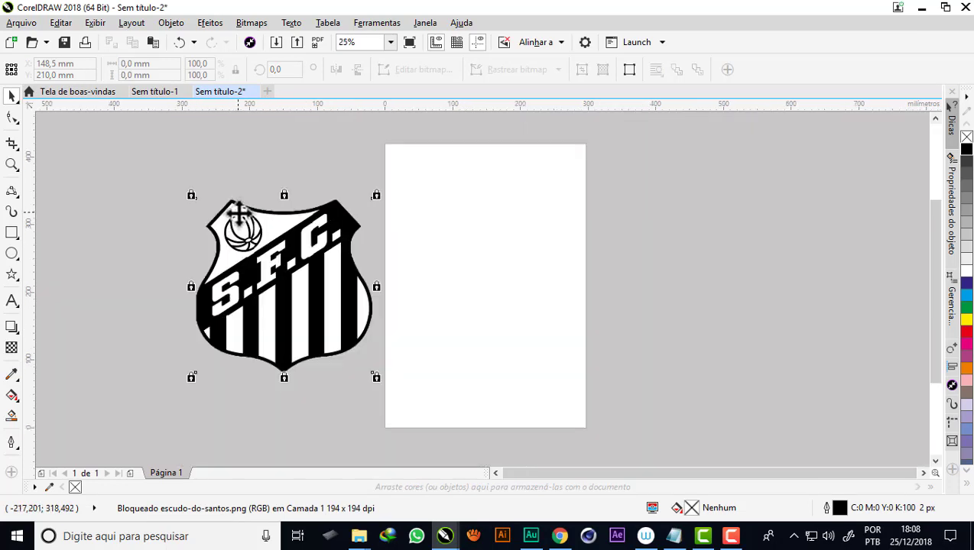
Show the crest faded grey in draft display mode and zoom in on it.
left_click(95, 26)
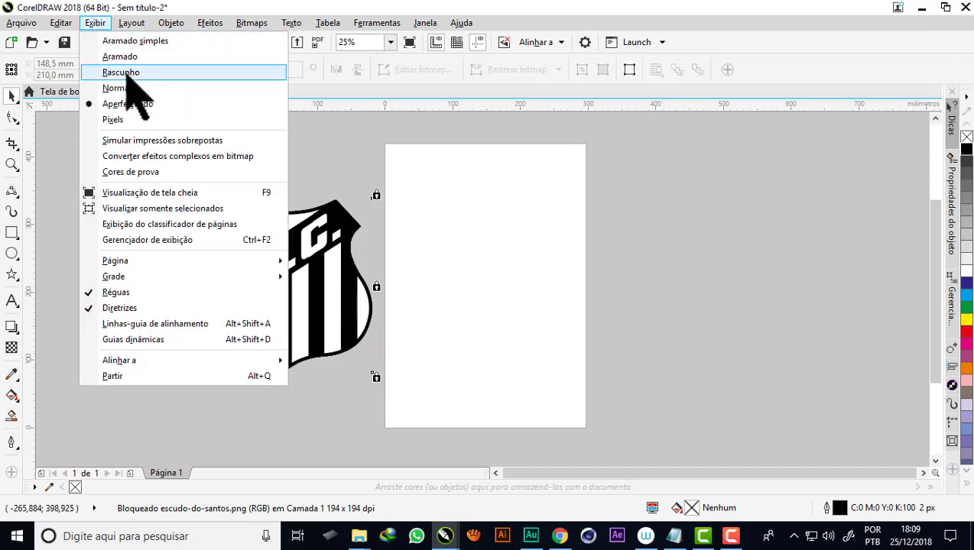
left_click(127, 57)
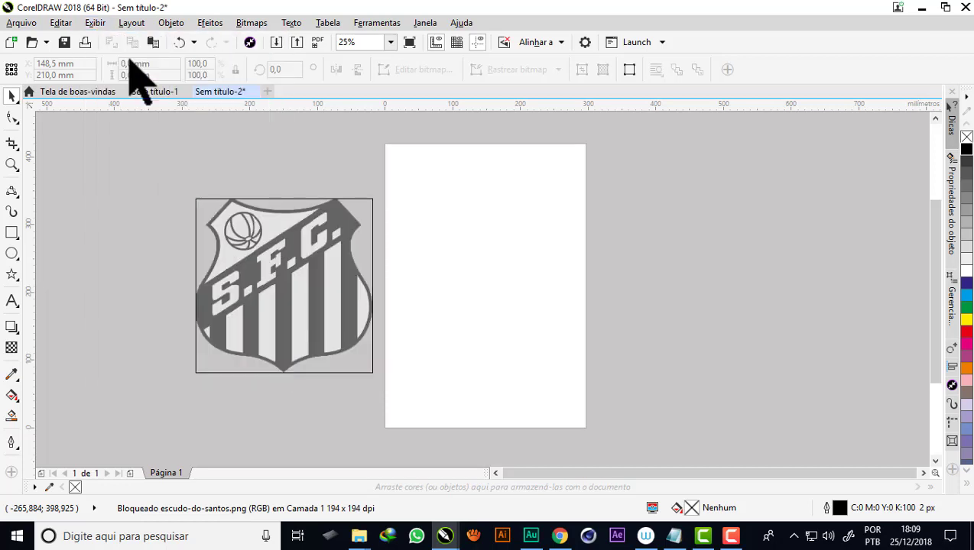
left_click(11, 163)
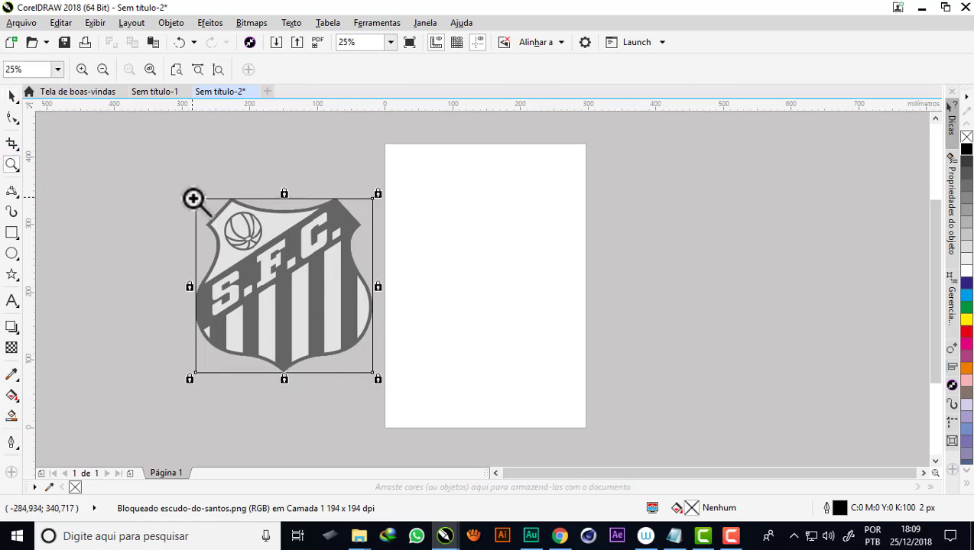
left_click_drag(368, 342, 388, 377)
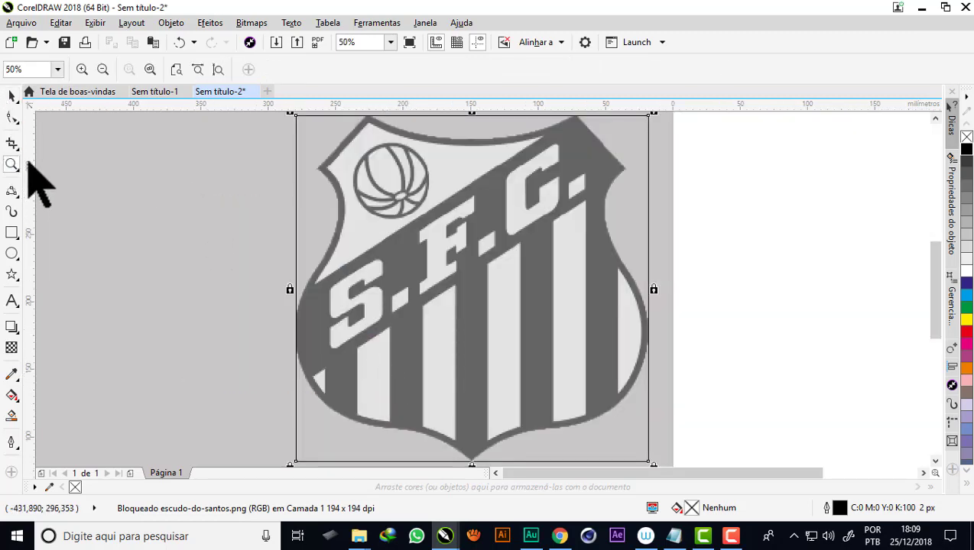
With the Bézier tool, place outline nodes at the shield's top-left and top-right corners.
left_click(16, 197)
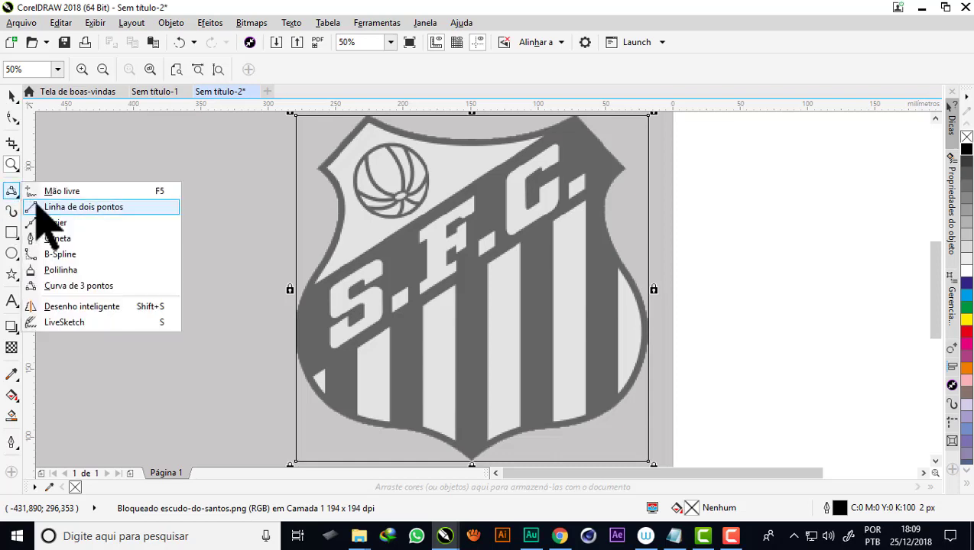
left_click(57, 239)
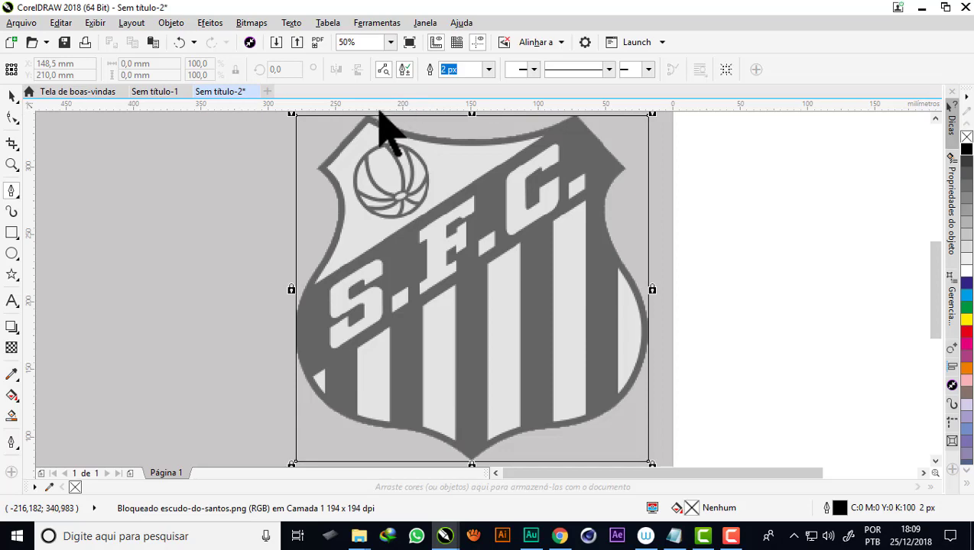
scroll(371, 133, "up", 2)
scroll(356, 145, "down", 2)
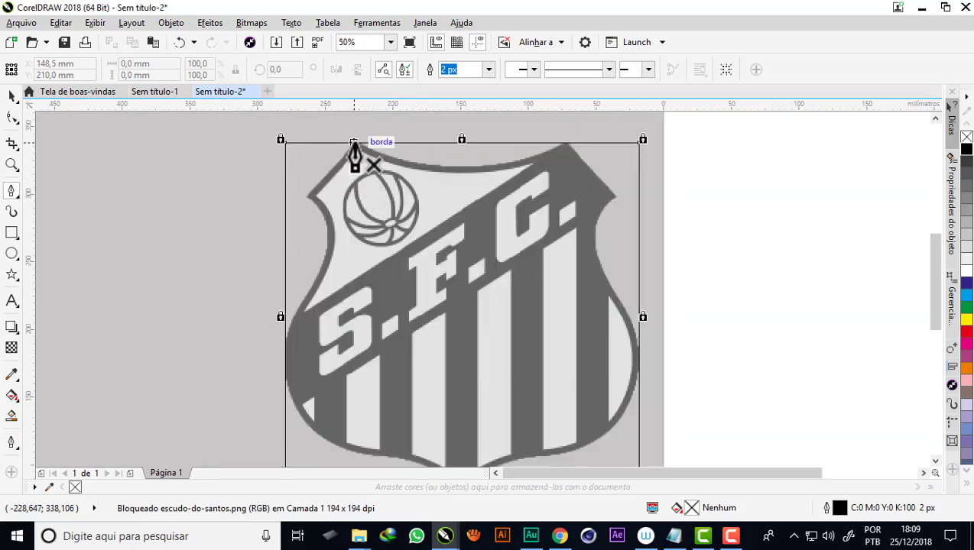
scroll(354, 144, "up", 1)
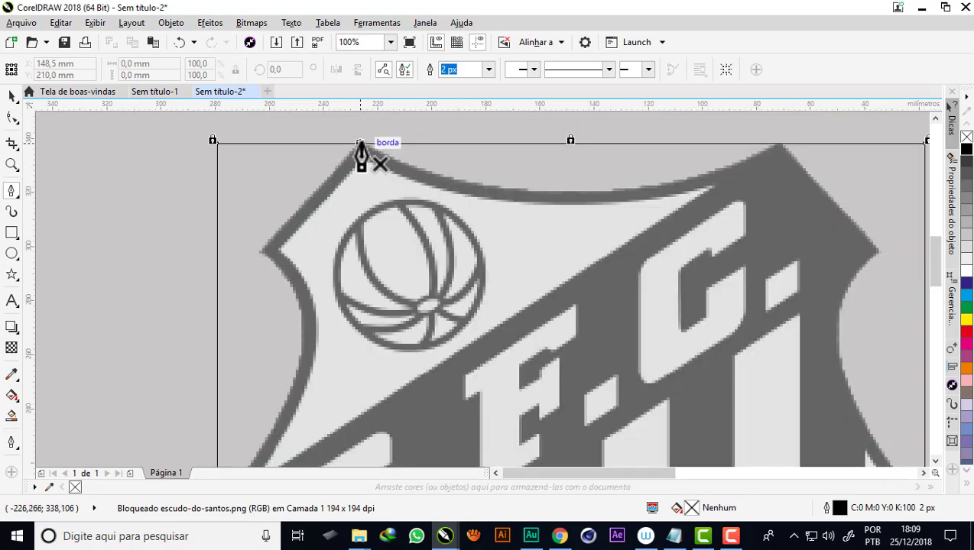
left_click(360, 144)
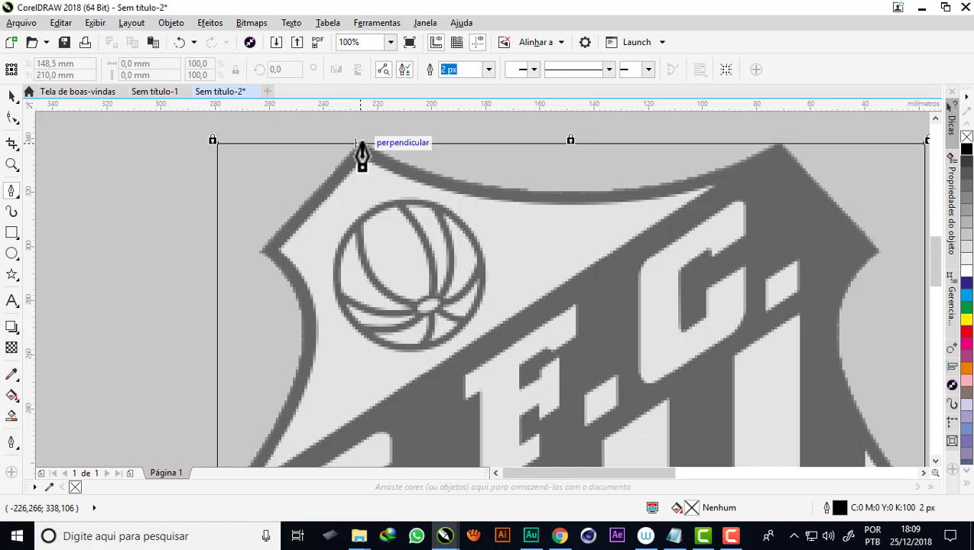
left_click(781, 143)
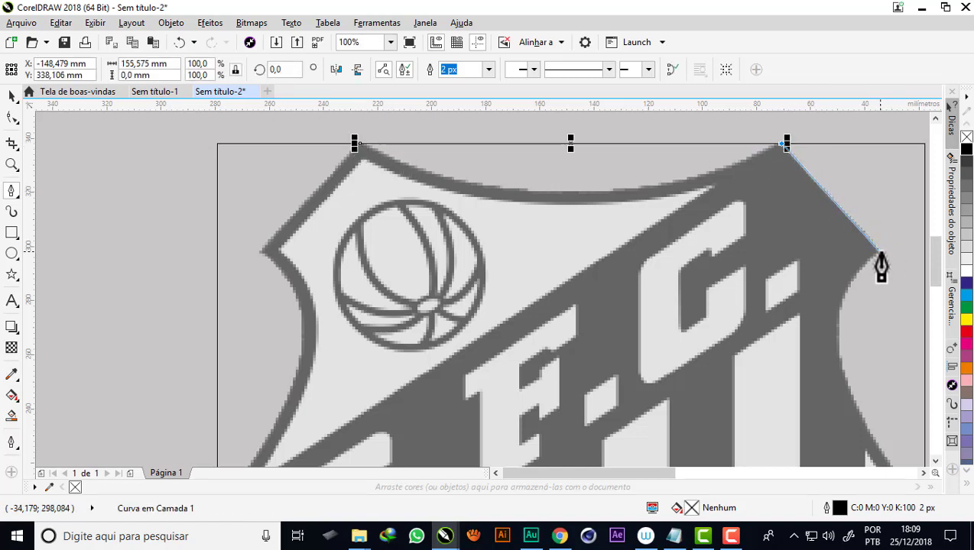
scroll(877, 260, "down", 1)
scroll(817, 226, "down", 1)
scroll(909, 326, "up", 1)
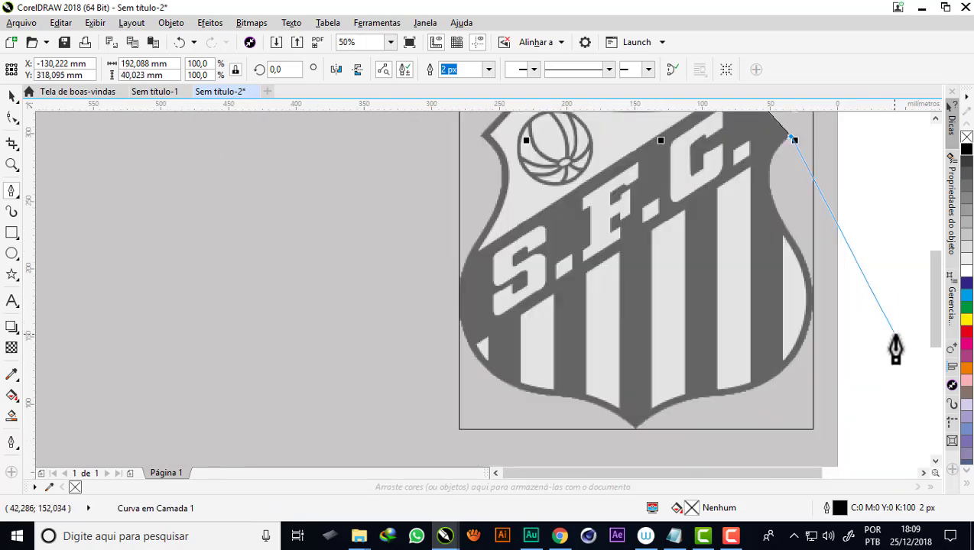
scroll(522, 163, "down", 1)
scroll(682, 204, "up", 1)
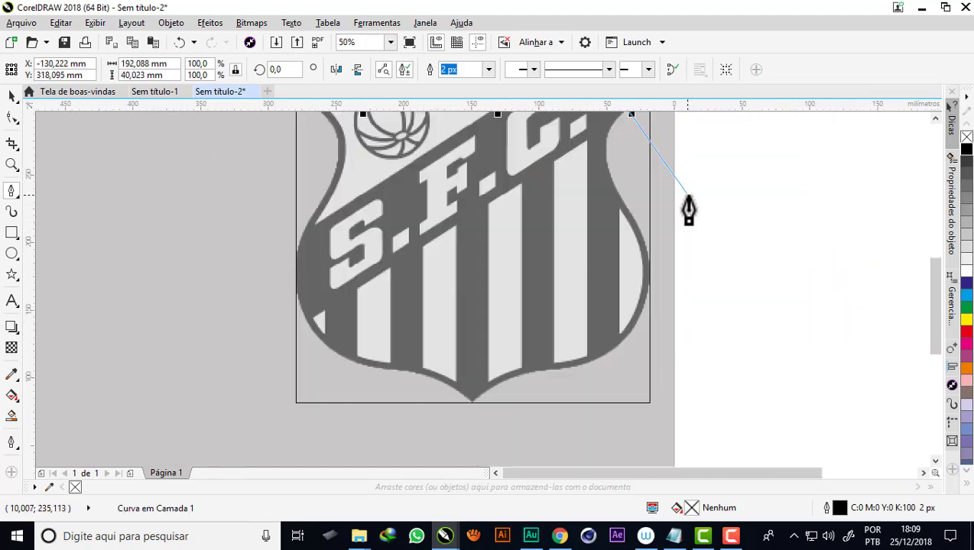
Add nodes down the right edge, bottom tip and left side, closing the shield outline.
left_click(635, 221)
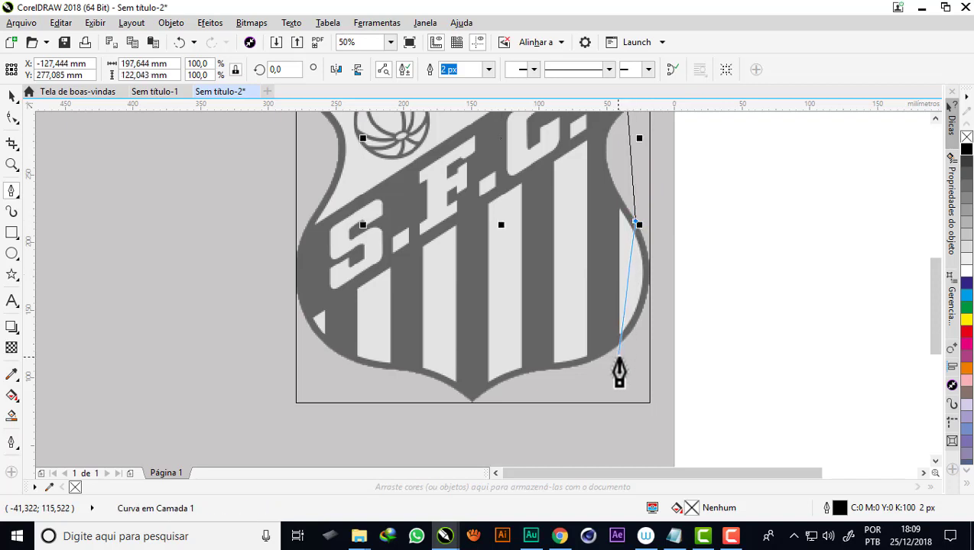
left_click(550, 368)
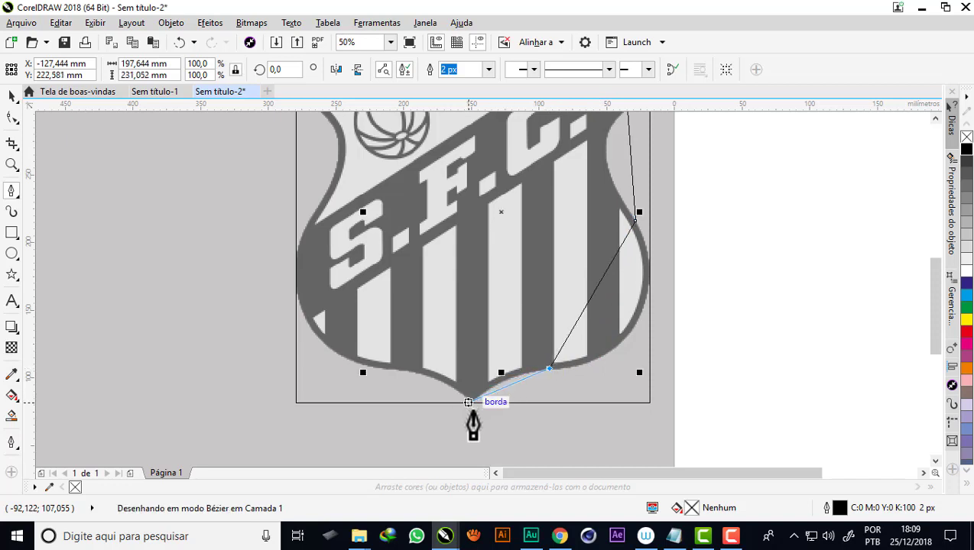
left_click(473, 402)
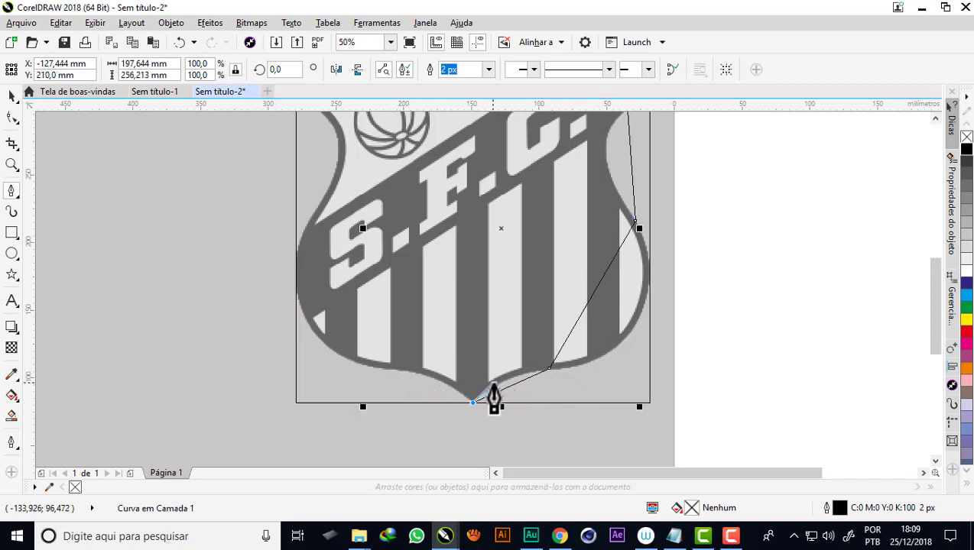
left_click(392, 371)
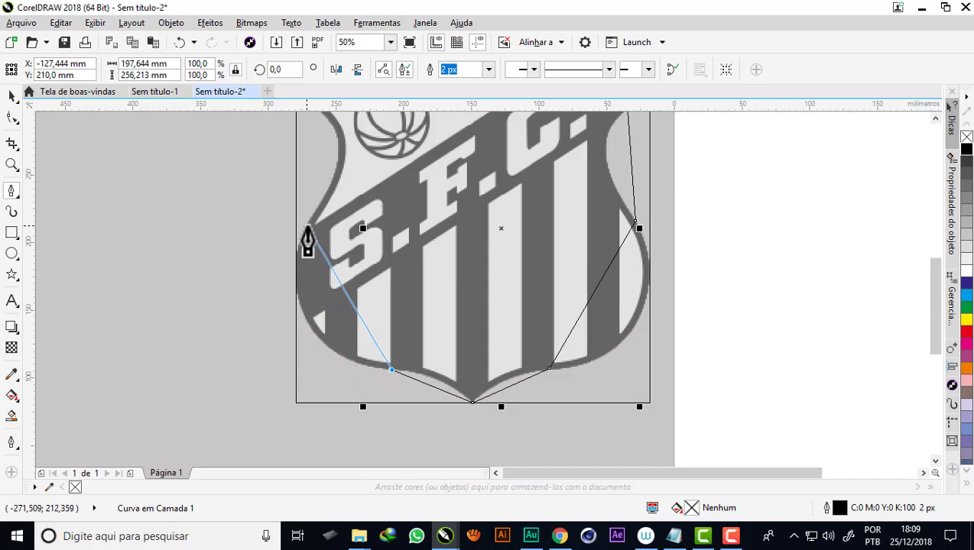
left_click(305, 230)
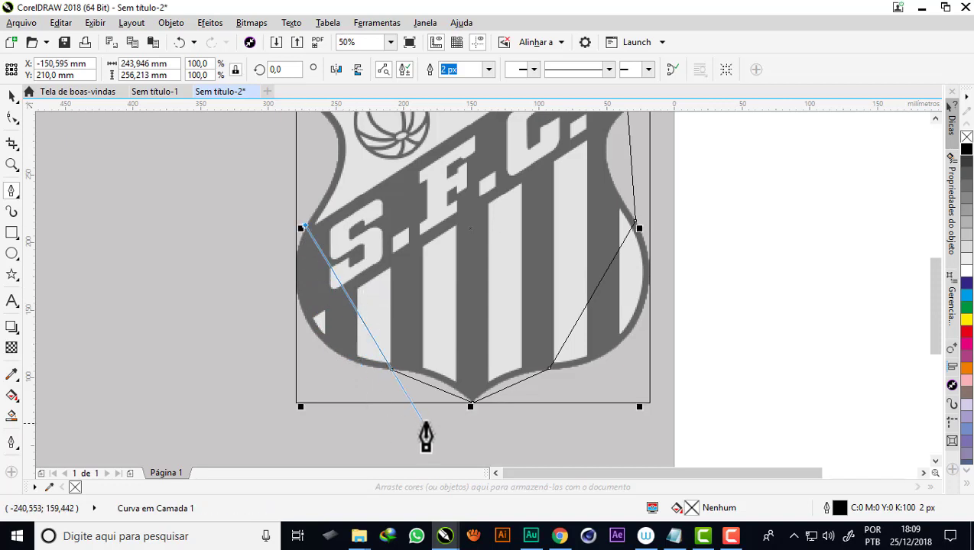
scroll(425, 435, "down", 4)
scroll(393, 353, "up", 1)
scroll(413, 342, "up", 2)
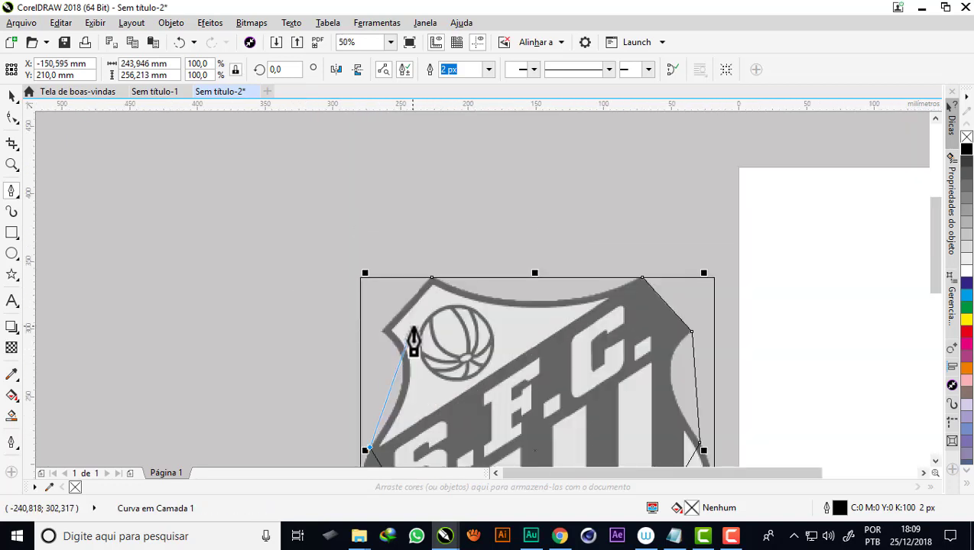
scroll(412, 341, "up", 1)
scroll(394, 342, "up", 1)
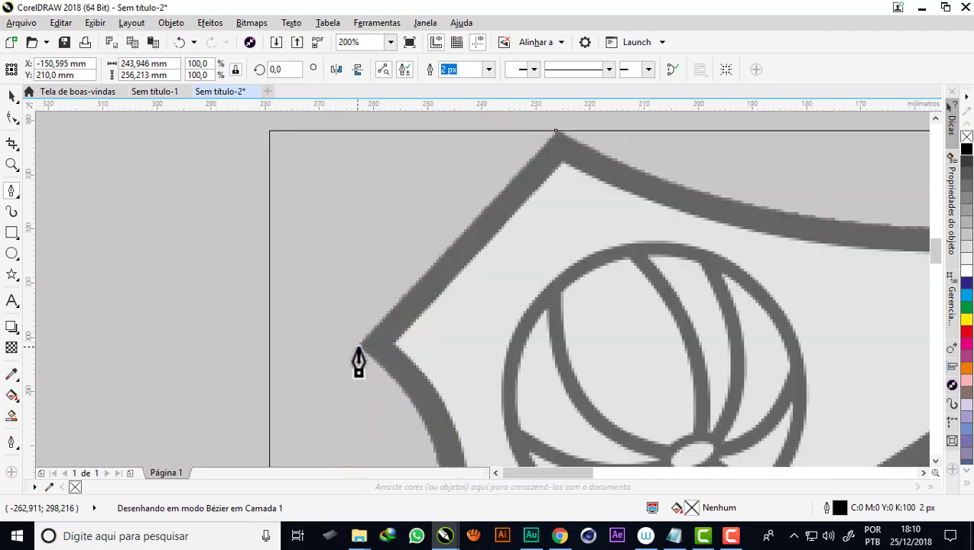
left_click(359, 351)
scroll(358, 352, "down", 1)
scroll(459, 256, "up", 1)
scroll(448, 260, "up", 2)
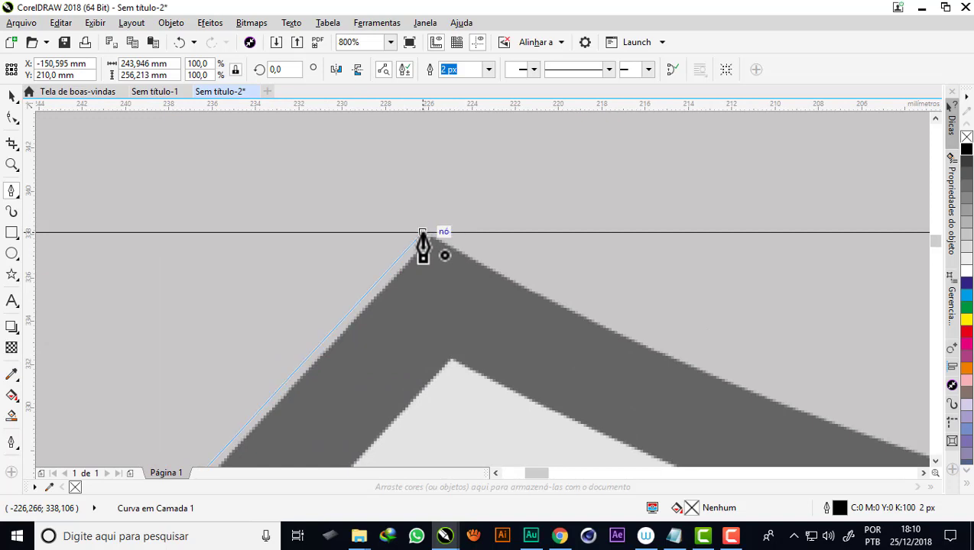
left_click(422, 232)
scroll(348, 214, "down", 2)
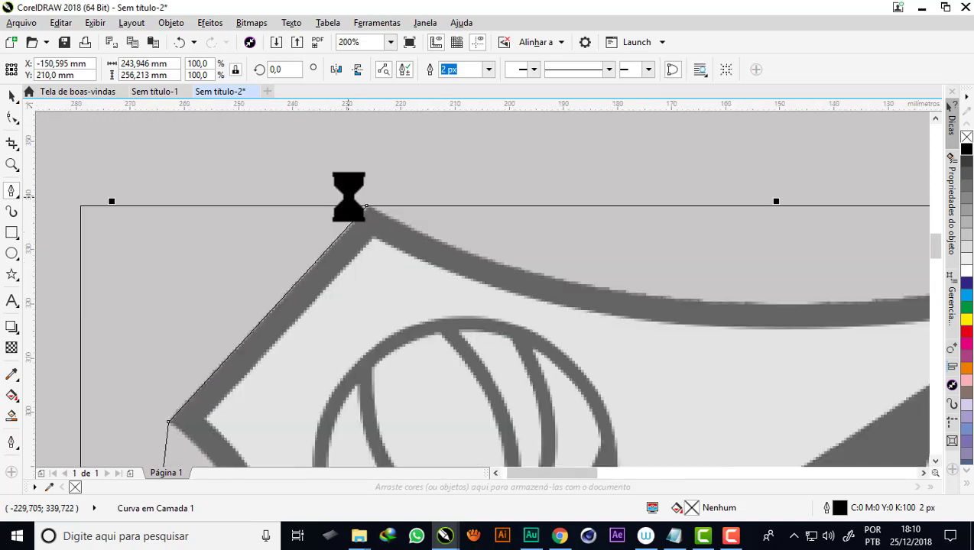
With the Shape tool, move the top corner and right-side nodes onto the shield's edges.
left_click(11, 117)
scroll(367, 191, "up", 1)
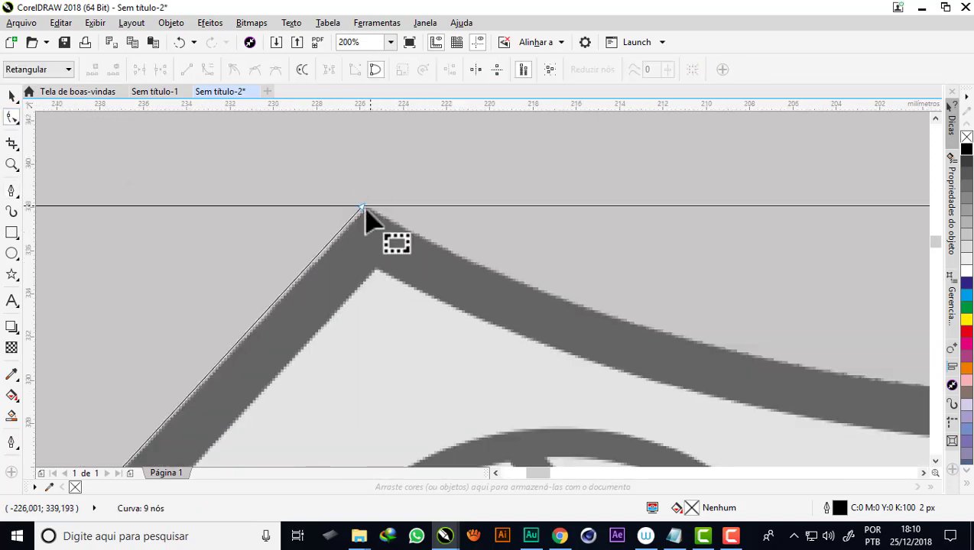
scroll(363, 203, "up", 1)
mouse_move(355, 207)
left_mouse_down()
mouse_move(365, 214)
mouse_move(350, 211)
left_mouse_up()
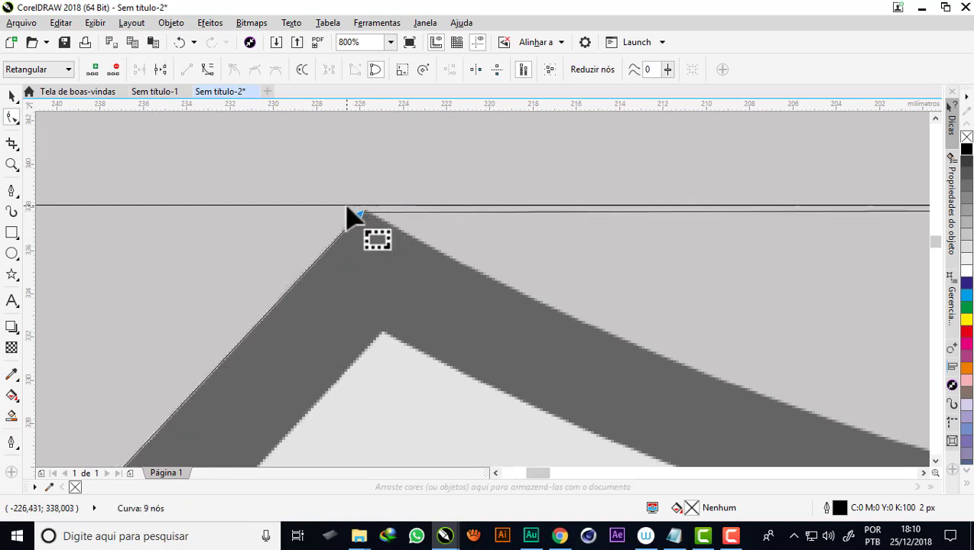
scroll(350, 211, "down", 2)
scroll(459, 215, "down", 3)
scroll(321, 203, "up", 2)
scroll(234, 211, "up", 2)
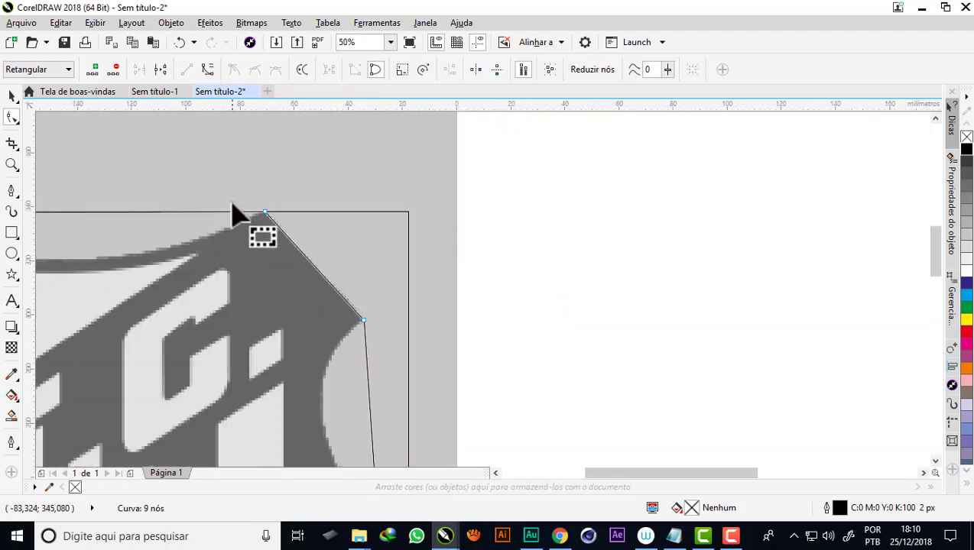
scroll(248, 217, "up", 1)
scroll(354, 243, "up", 1)
scroll(353, 243, "up", 1)
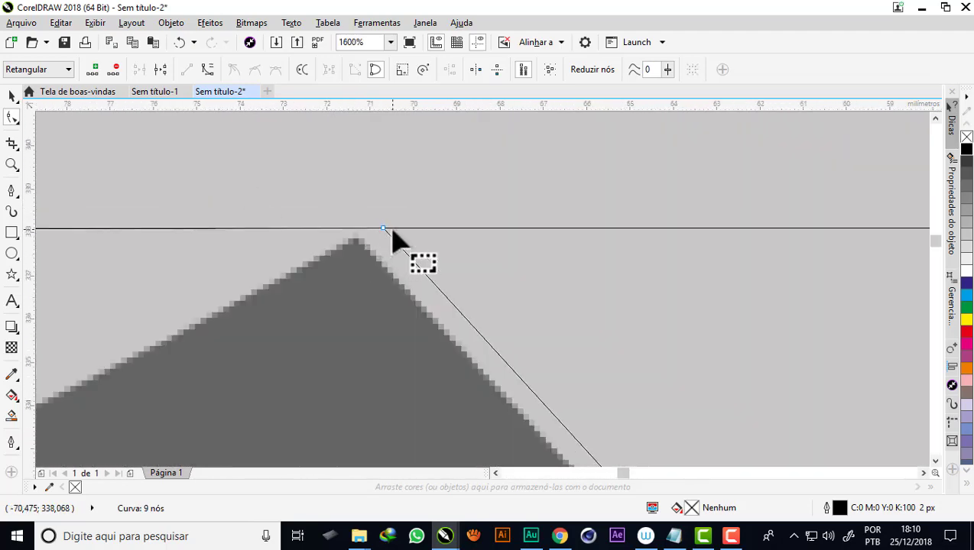
left_click_drag(384, 229, 354, 240)
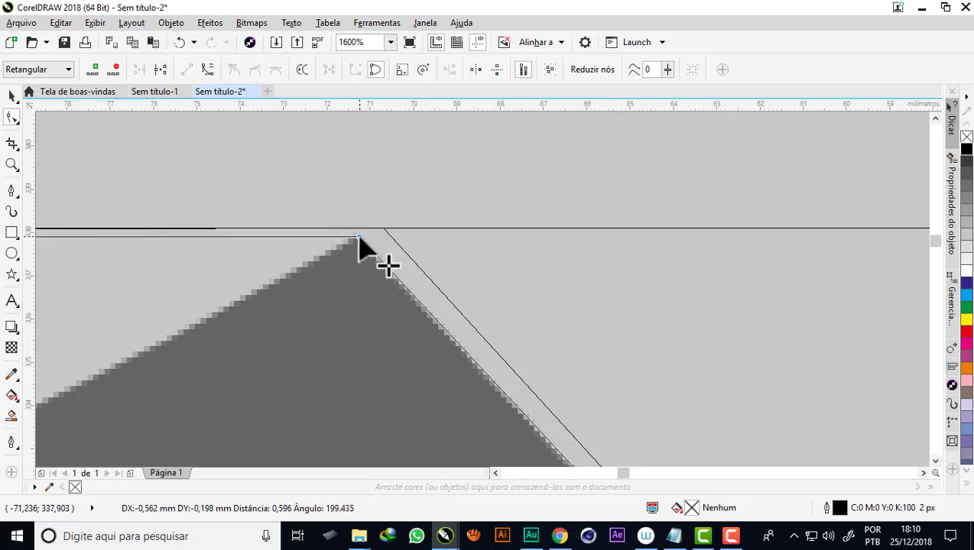
scroll(429, 172, "down", 2)
scroll(458, 229, "down", 3)
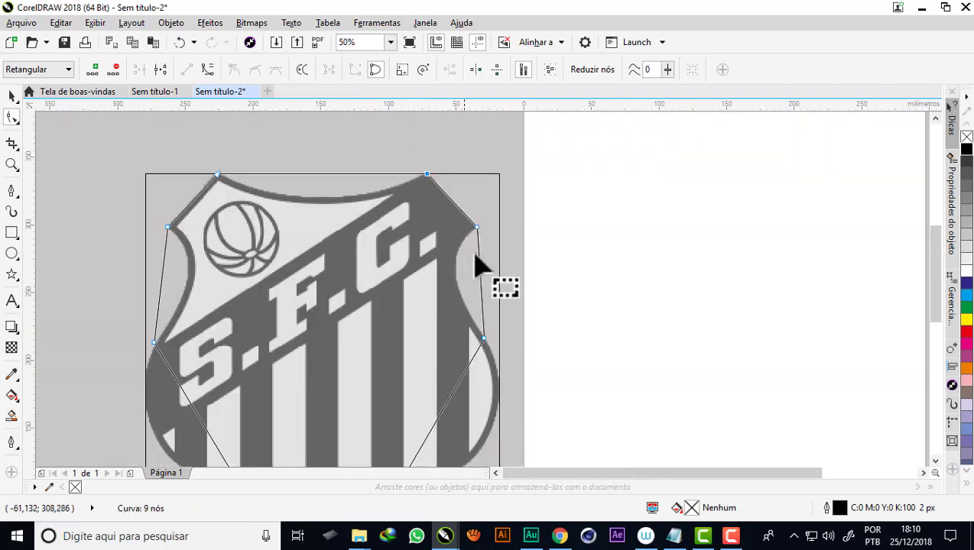
scroll(453, 196, "up", 2)
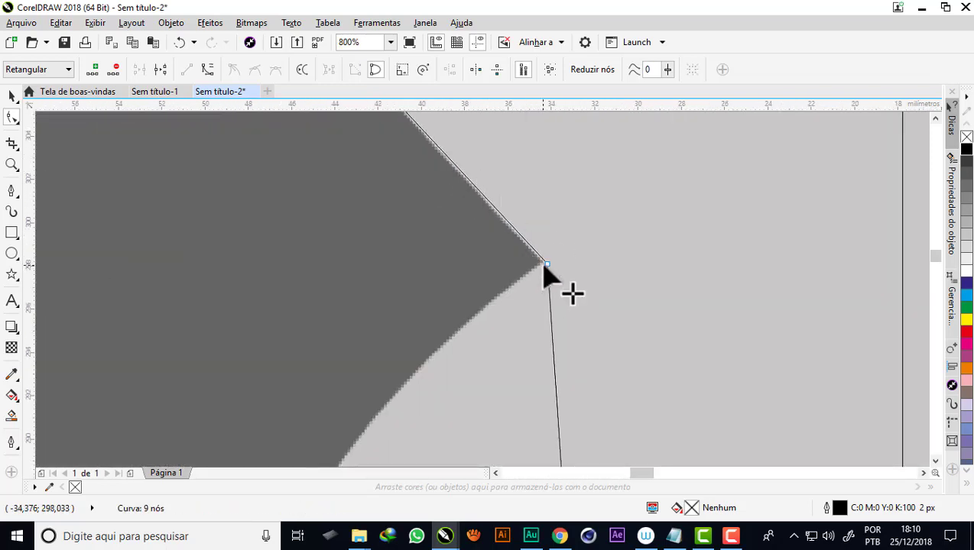
left_click_drag(545, 264, 539, 215)
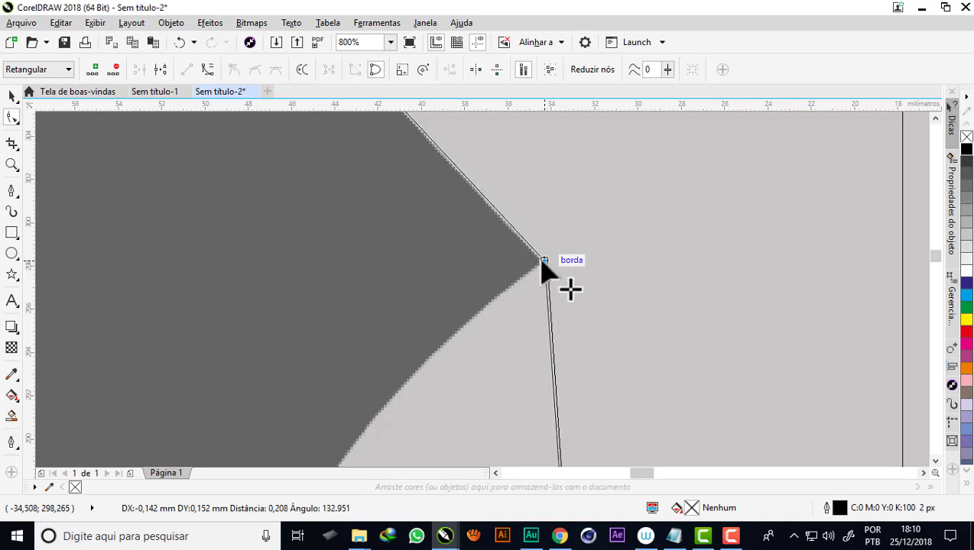
scroll(539, 214, "down", 3)
scroll(532, 203, "down", 1)
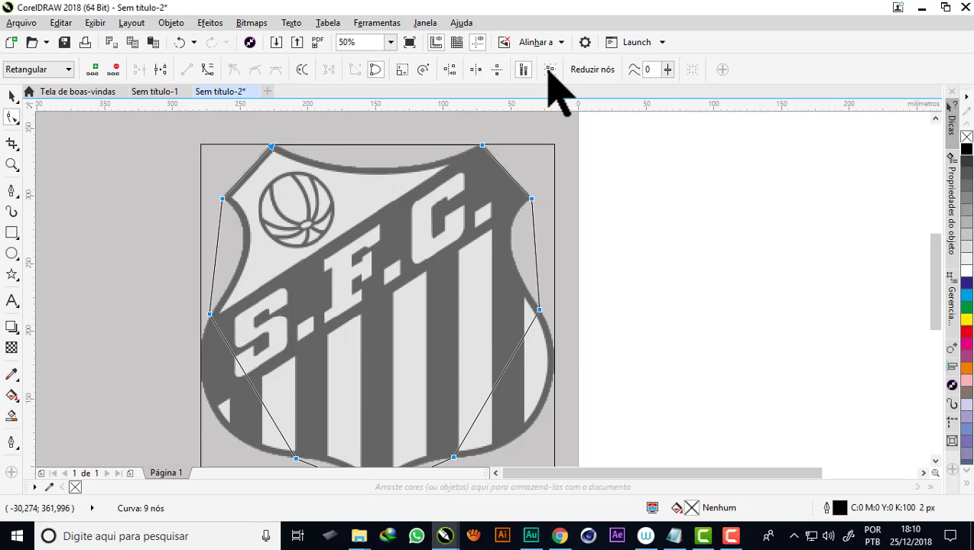
Convert the top segment to a curve and bend it into the shield's concave arch.
left_click(208, 69)
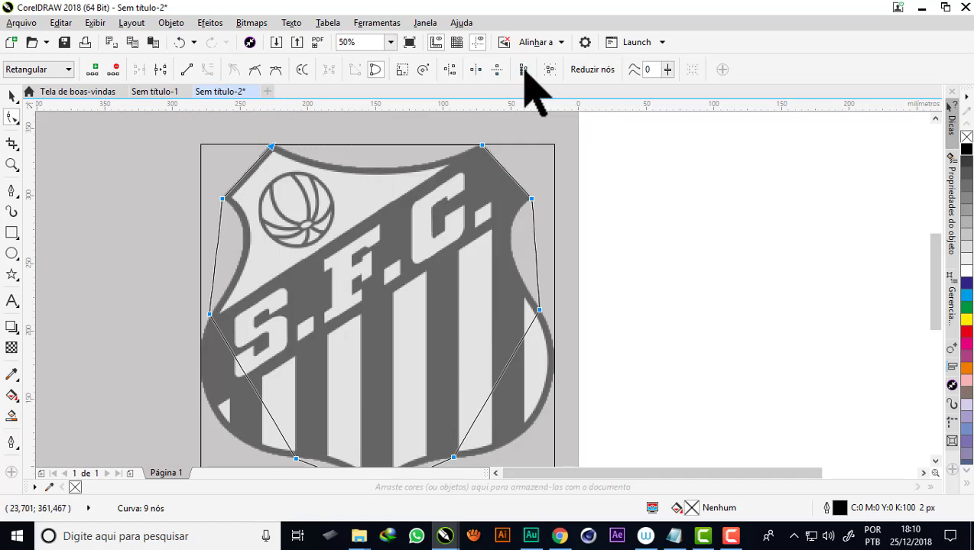
scroll(337, 148, "up", 3)
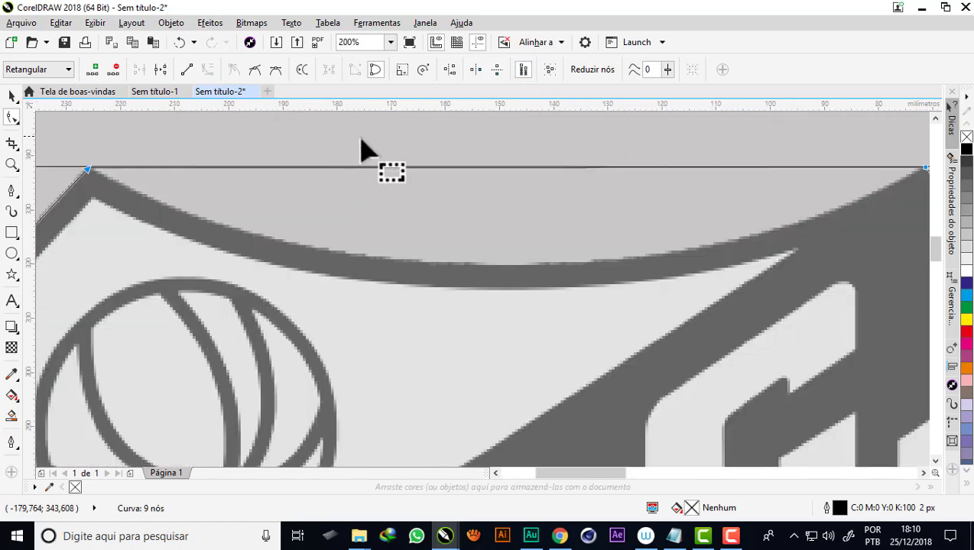
left_click_drag(505, 168, 511, 267)
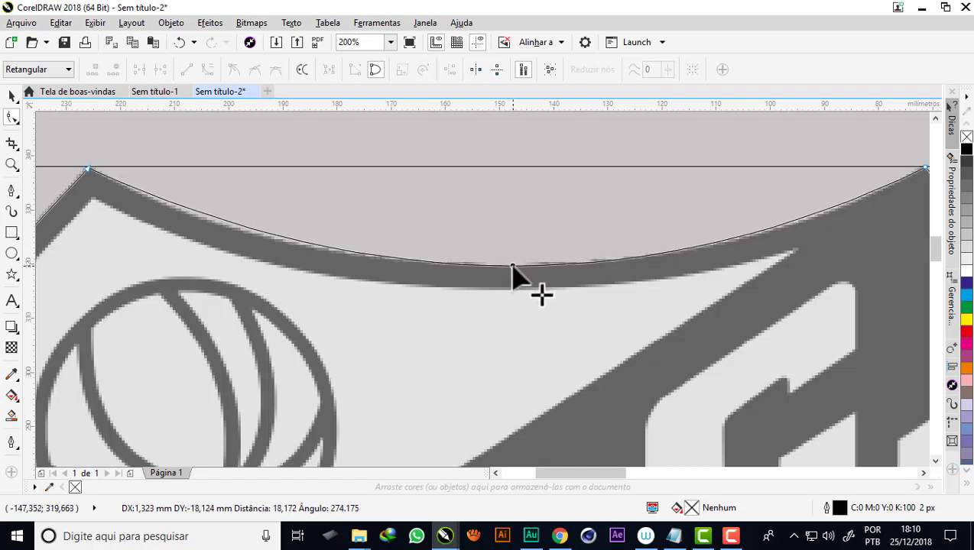
scroll(458, 191, "down", 2)
scroll(285, 191, "up", 4)
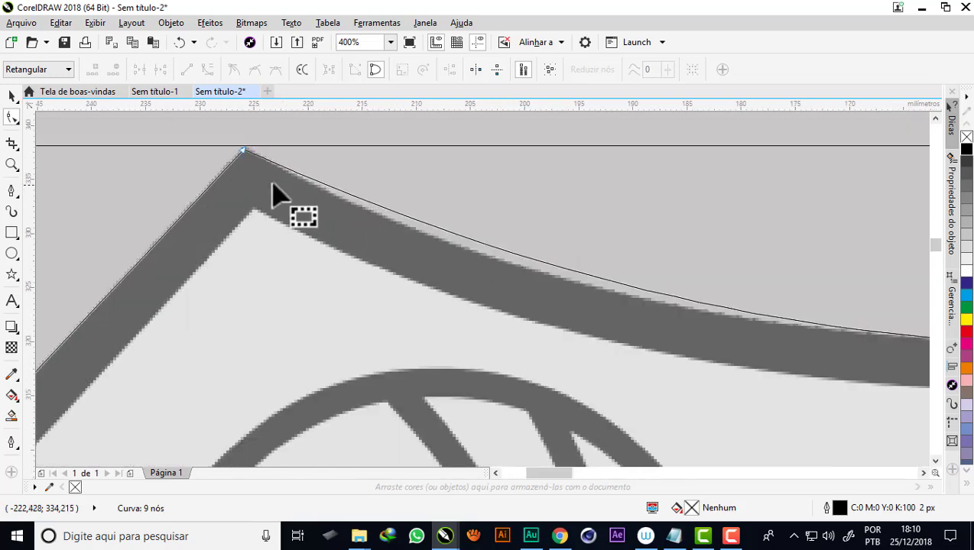
left_click(243, 150)
scroll(243, 149, "down", 2)
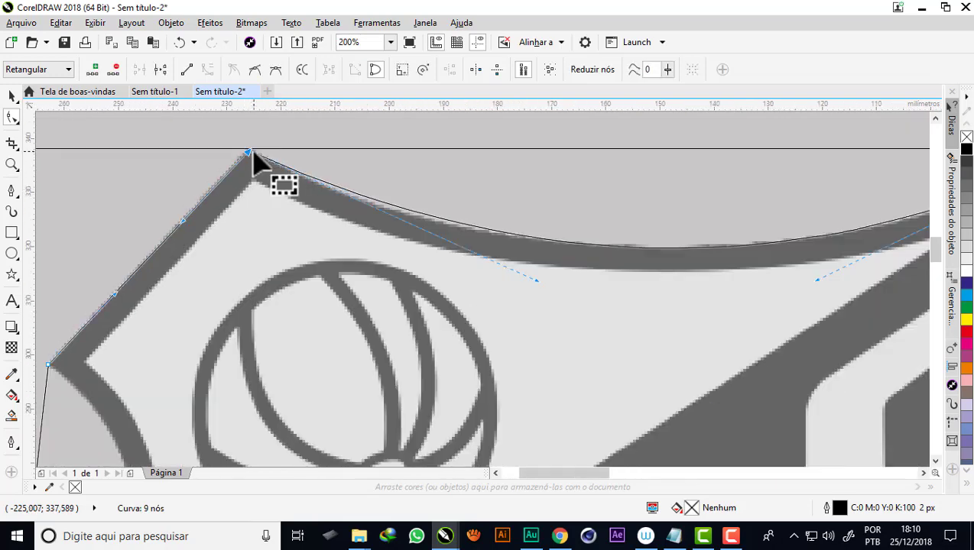
left_click_drag(536, 280, 462, 269)
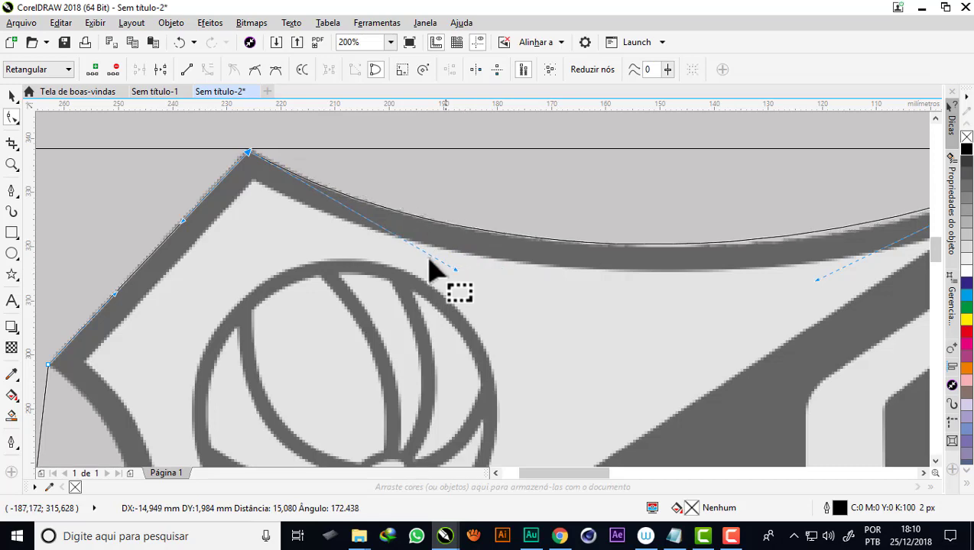
scroll(398, 257, "down", 2)
scroll(727, 217, "up", 2)
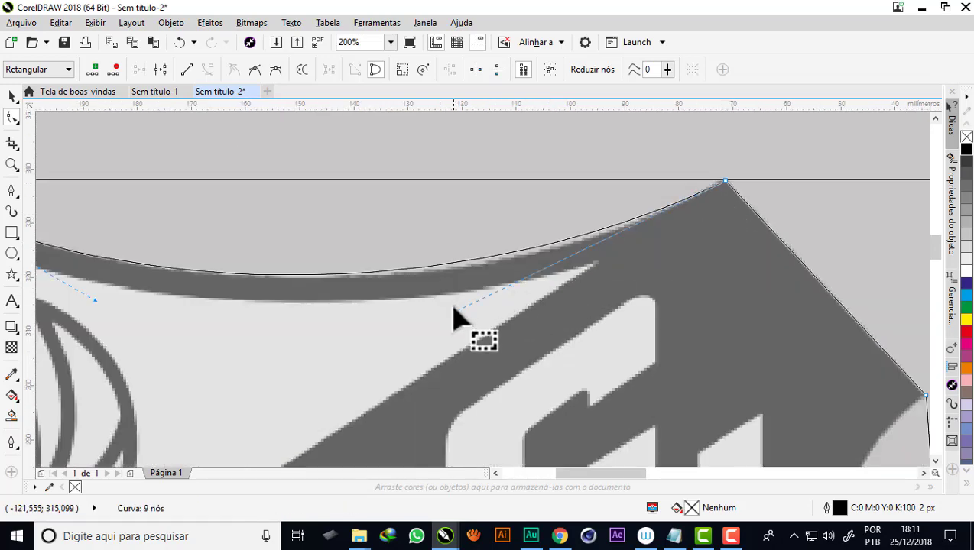
left_click_drag(457, 312, 491, 315)
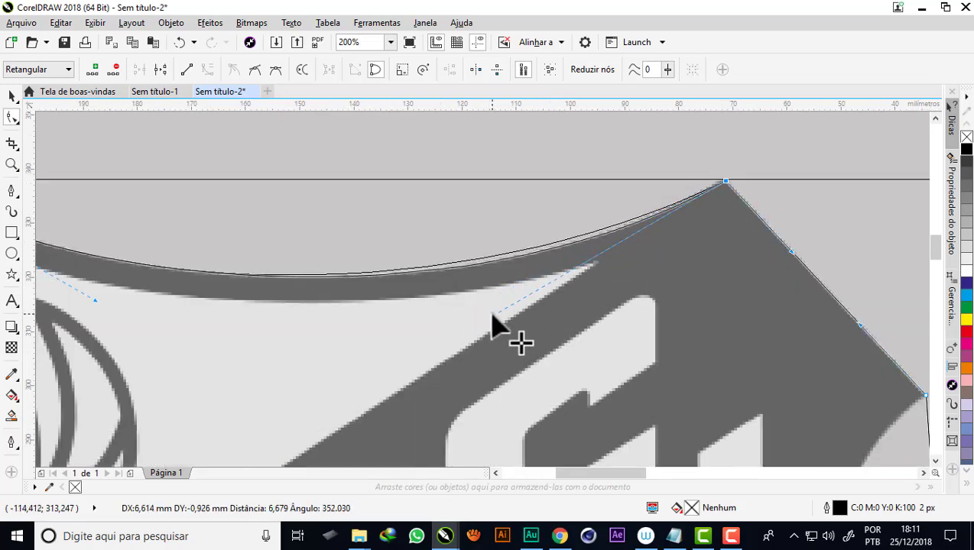
scroll(725, 183, "up", 4)
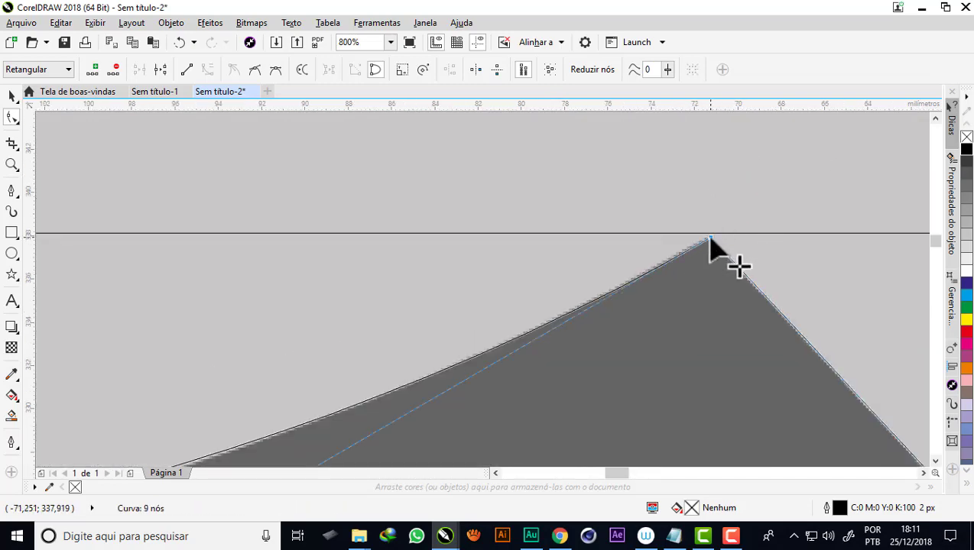
scroll(711, 241, "up", 2)
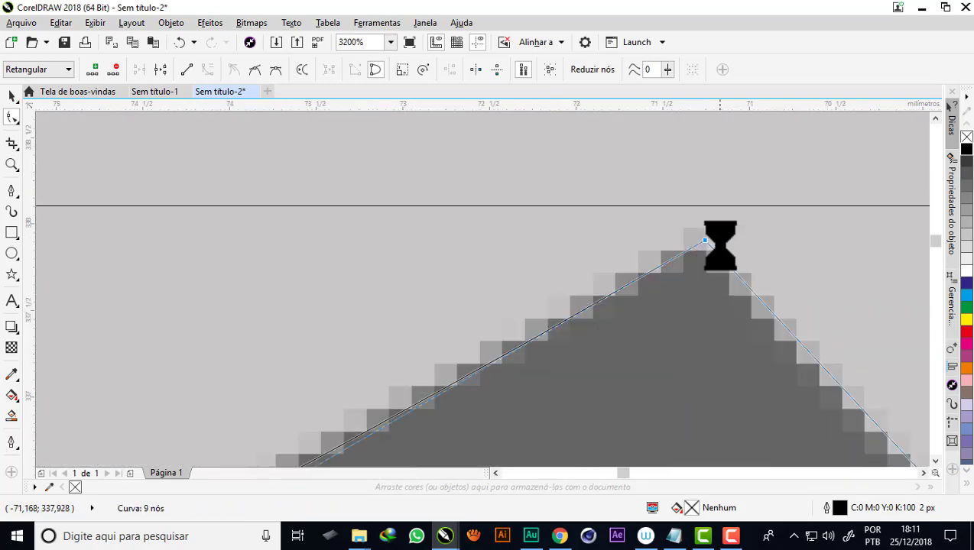
scroll(720, 244, "up", 2)
left_click_drag(690, 212, 684, 212)
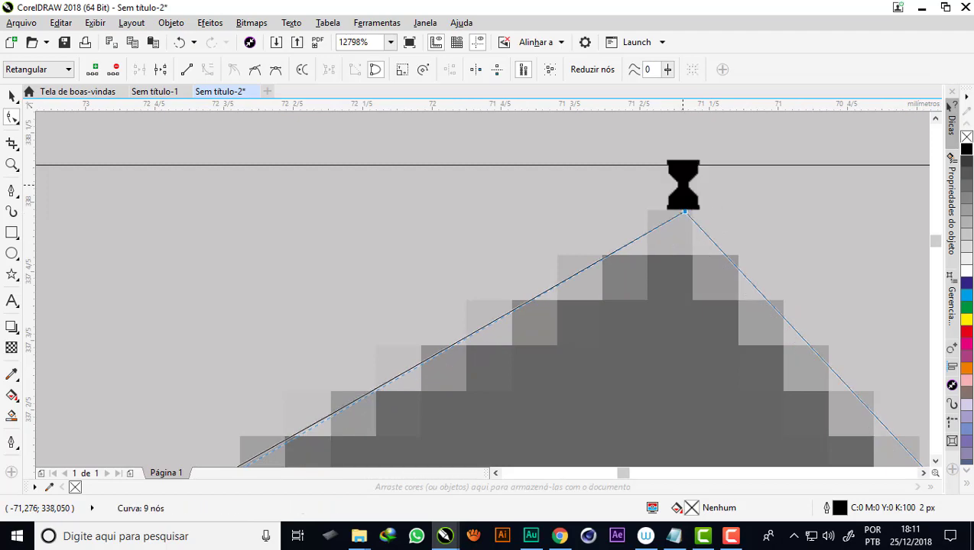
scroll(680, 206, "down", 3)
scroll(673, 187, "down", 4)
scroll(670, 178, "down", 1)
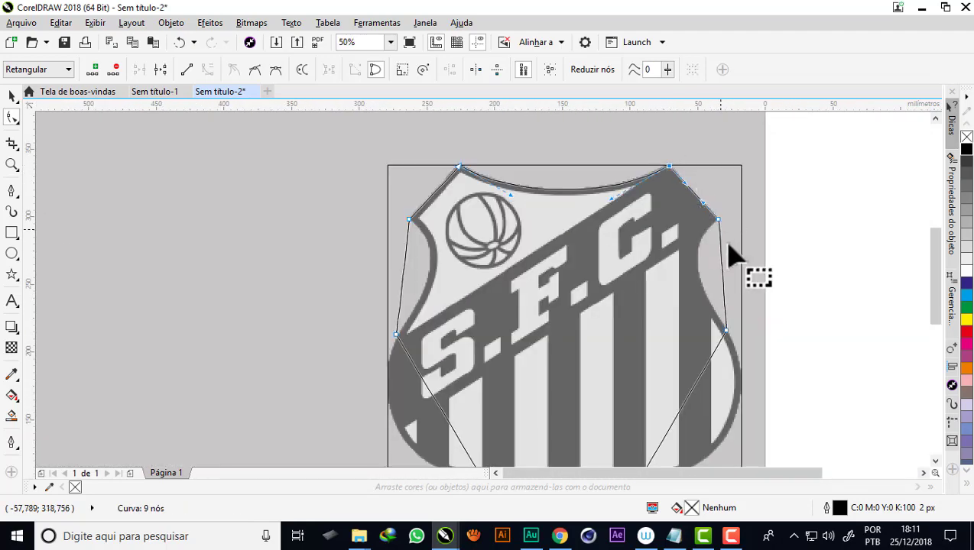
Bend the upper-right edge and upper-left segment into curves following the shield border.
scroll(730, 252, "up", 1)
scroll(688, 321, "up", 2)
scroll(650, 296, "down", 2)
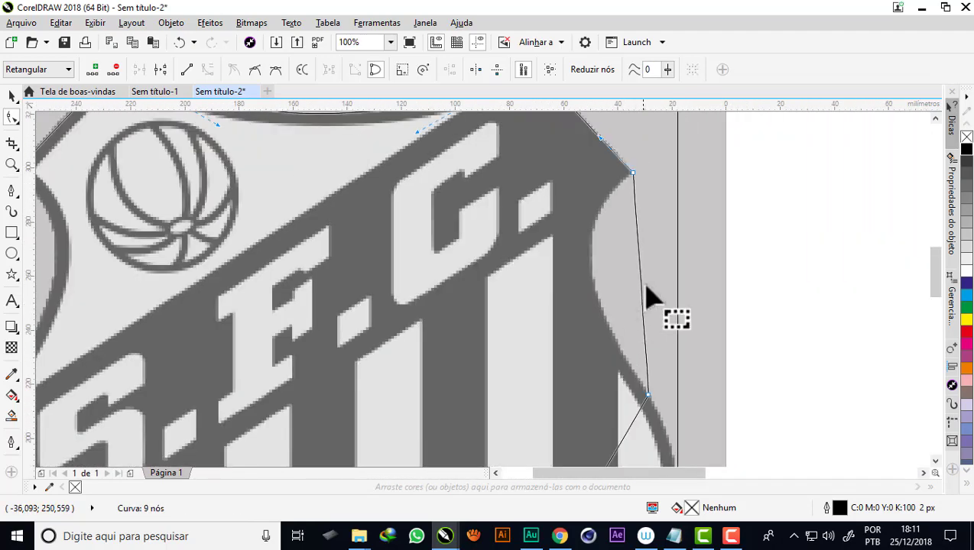
left_click_drag(642, 279, 593, 260)
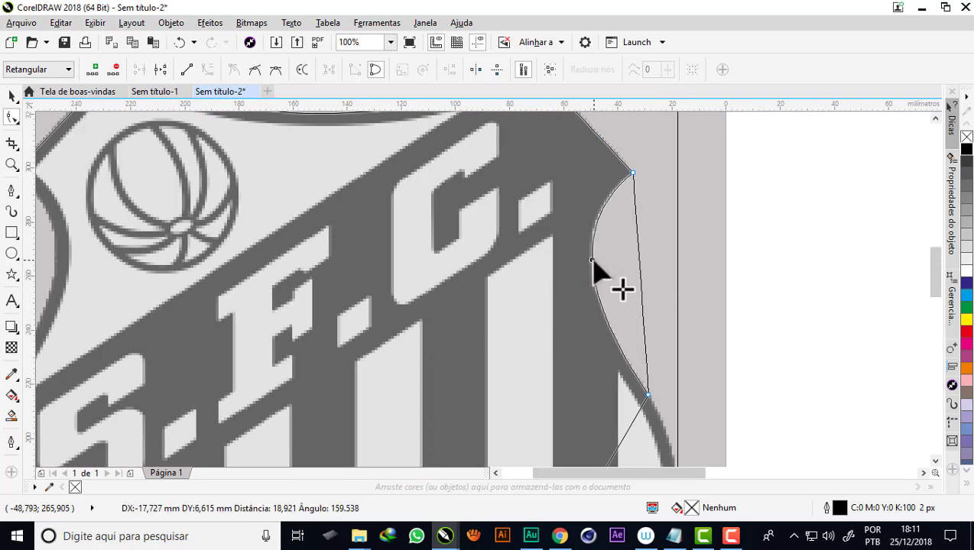
scroll(652, 250, "down", 3)
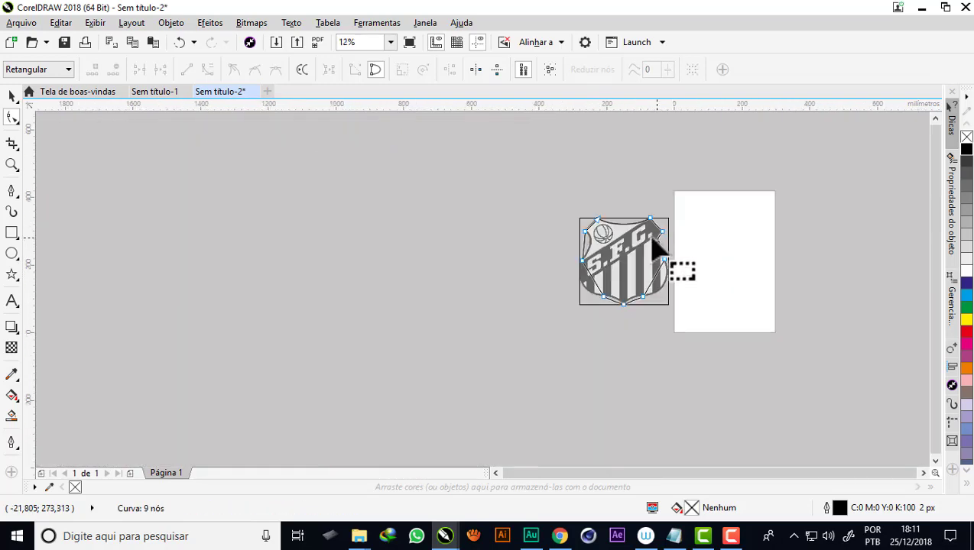
scroll(591, 250, "up", 1)
scroll(504, 283, "up", 1)
scroll(505, 285, "up", 1)
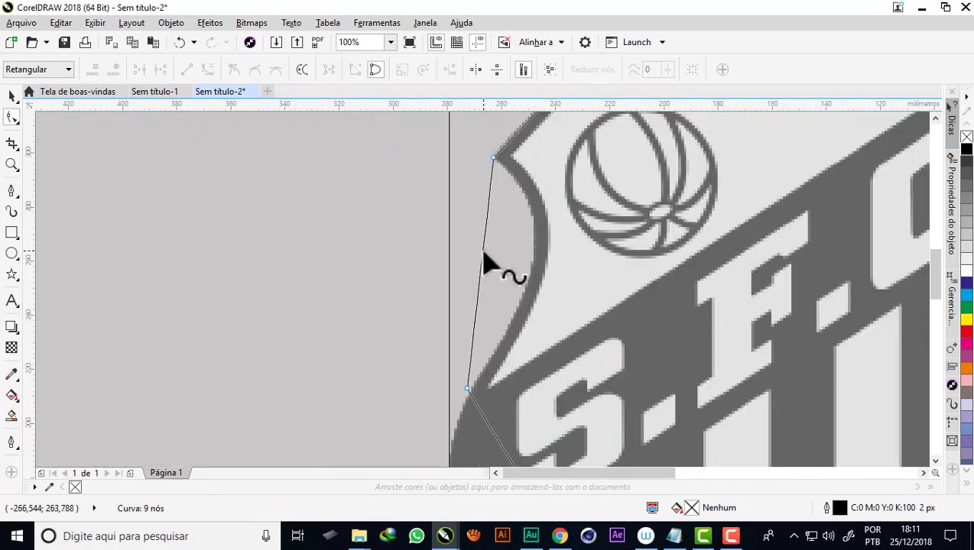
left_click_drag(483, 255, 533, 241)
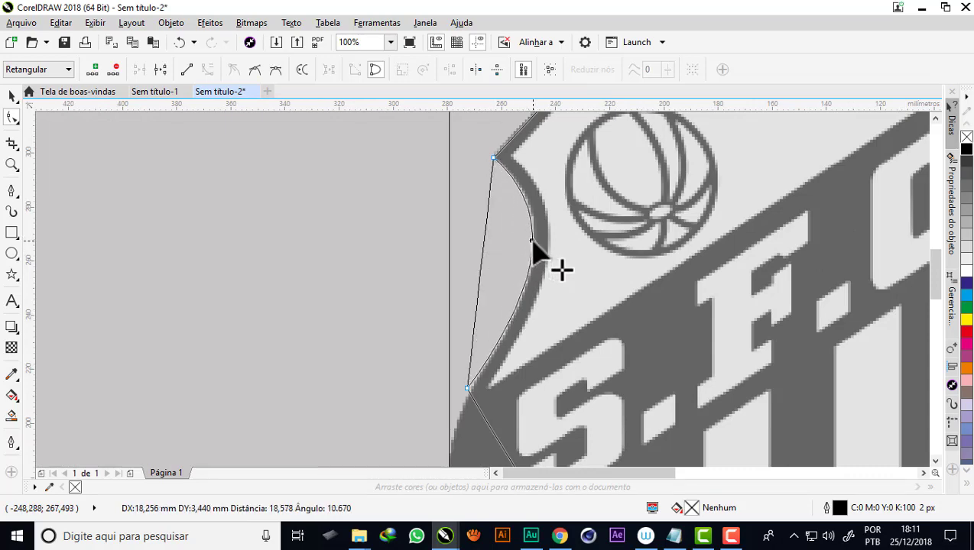
left_click_drag(533, 243, 538, 246)
scroll(520, 222, "down", 2)
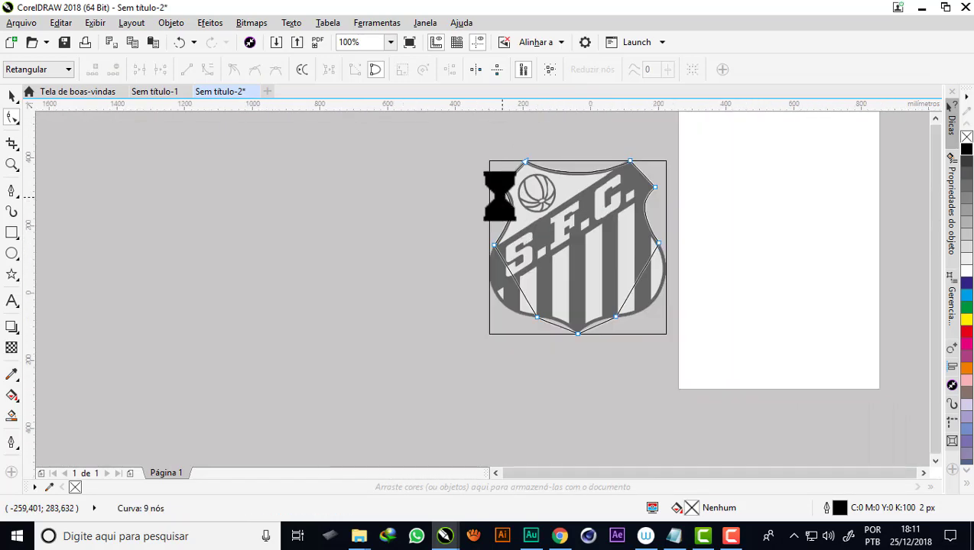
scroll(505, 229, "down", 1)
scroll(505, 256, "up", 1)
scroll(498, 246, "up", 1)
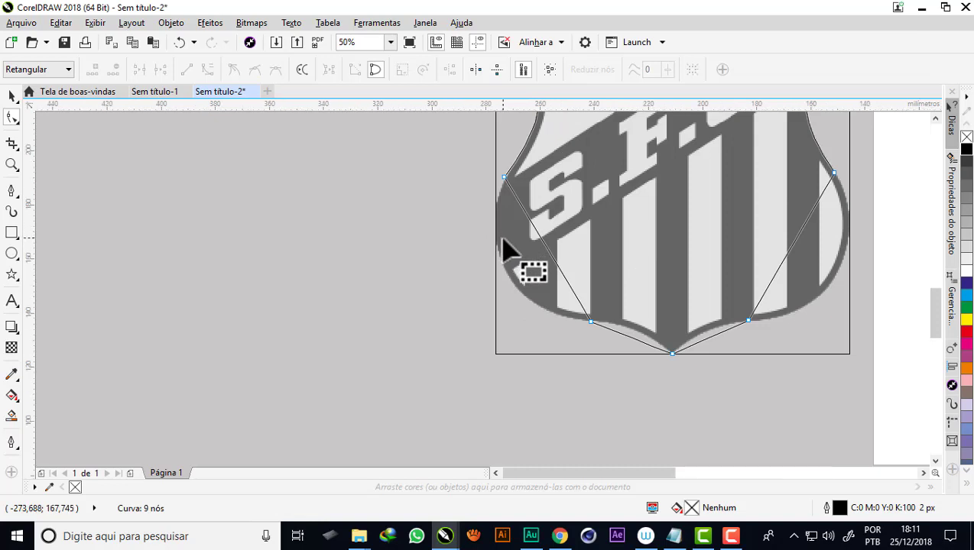
scroll(511, 255, "up", 1)
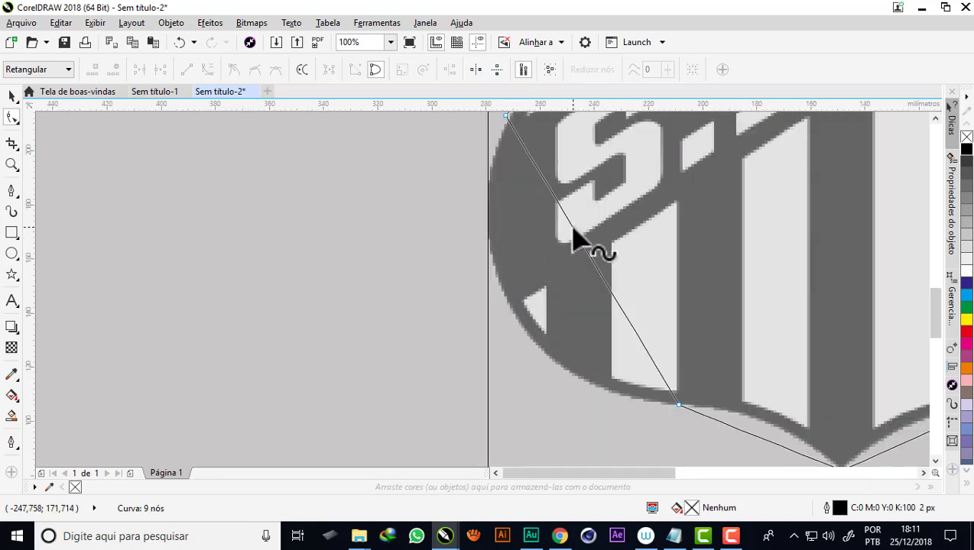
Curve the lower-left segment around the rounded side and move its nodes onto the border.
left_click_drag(572, 228, 499, 292)
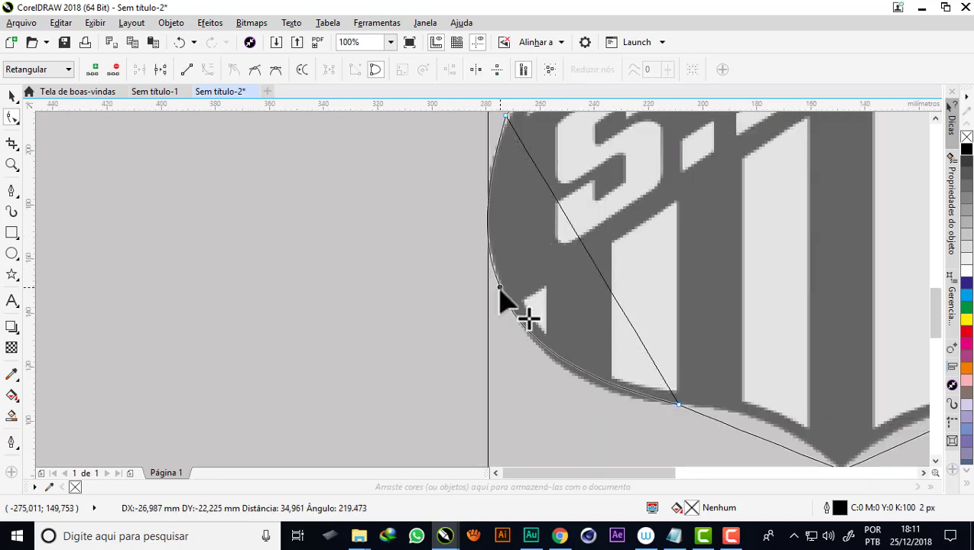
left_click_drag(500, 289, 458, 284)
scroll(451, 284, "down", 1)
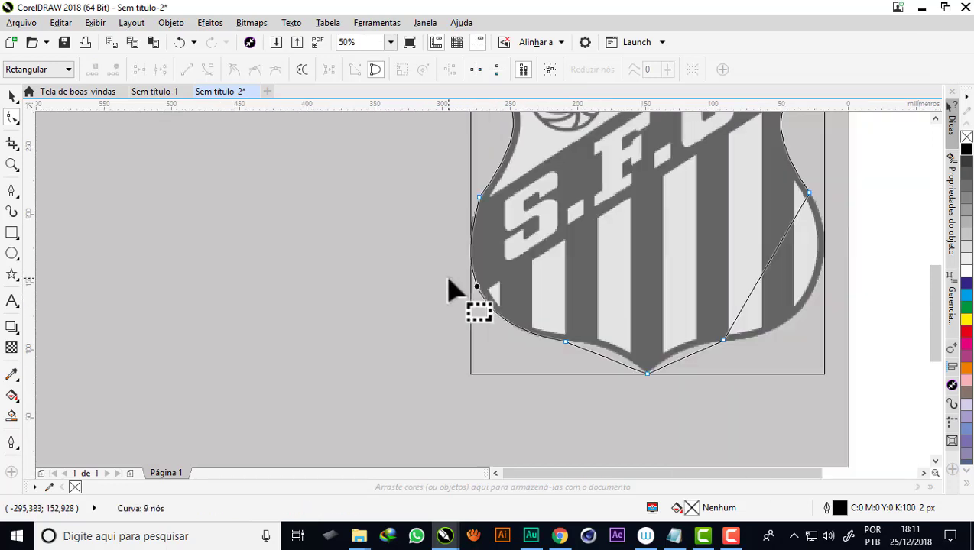
scroll(483, 203, "up", 2)
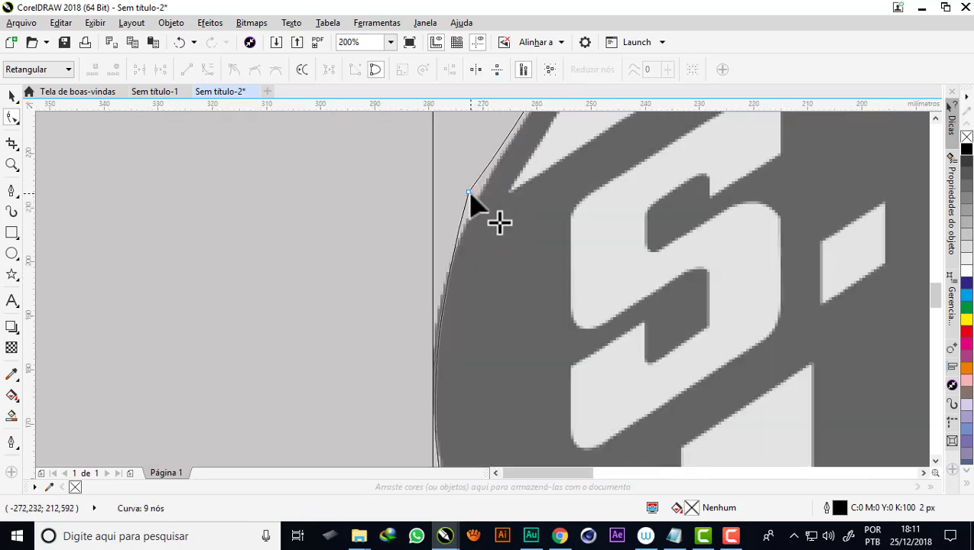
scroll(476, 197, "up", 1)
scroll(463, 208, "up", 1)
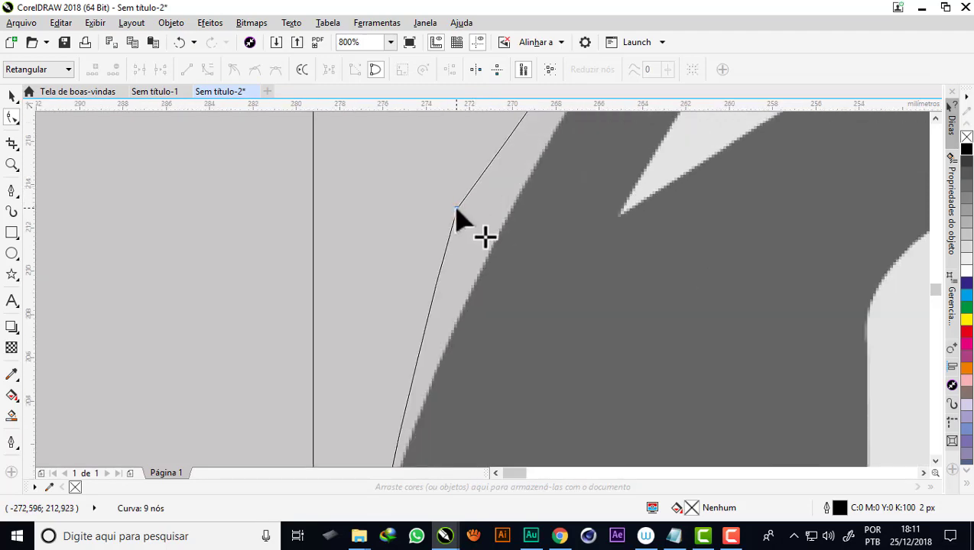
mouse_move(455, 210)
left_mouse_down()
mouse_move(488, 255)
mouse_move(458, 283)
left_mouse_up()
scroll(489, 264, "down", 1)
scroll(459, 283, "down", 1)
scroll(487, 217, "down", 2)
scroll(475, 228, "up", 1)
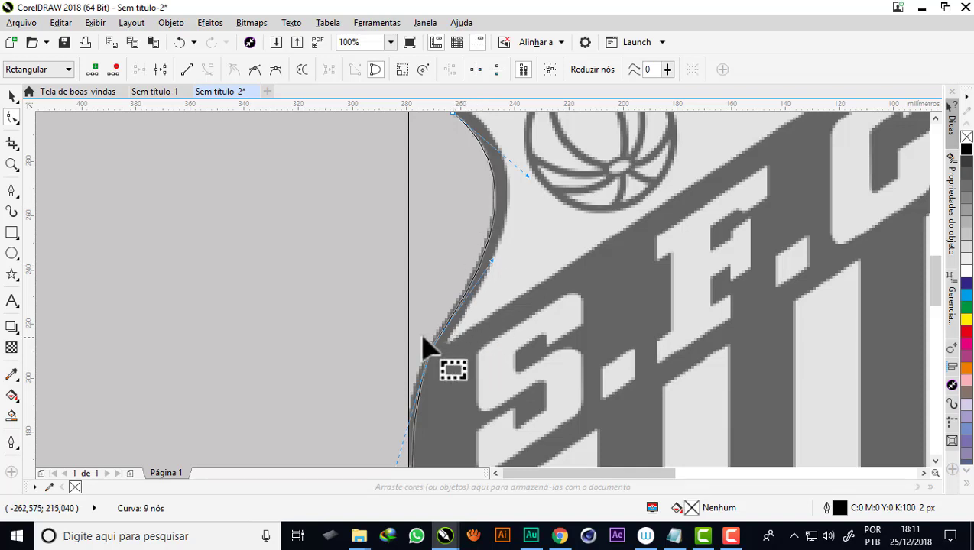
scroll(428, 345, "up", 1)
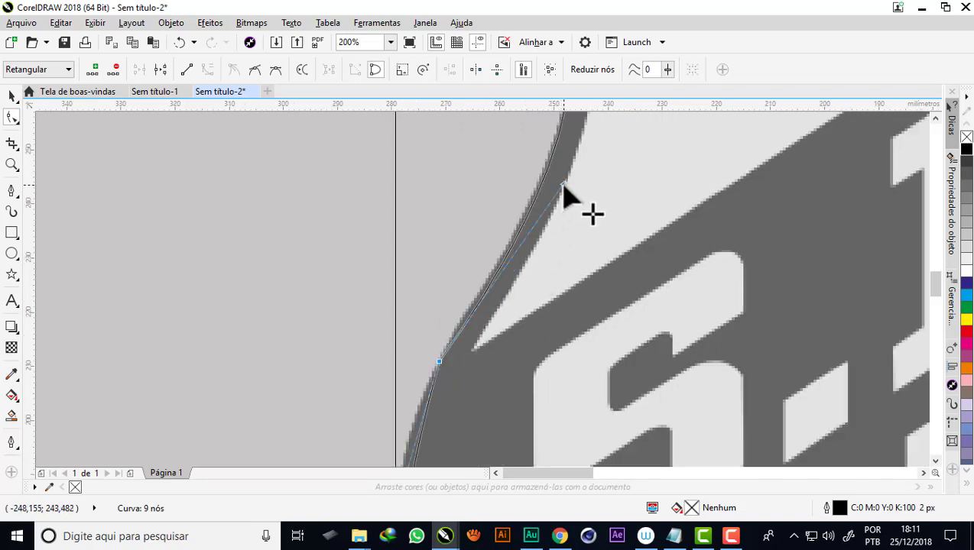
mouse_move(563, 185)
left_mouse_down()
mouse_move(483, 300)
mouse_move(504, 276)
mouse_move(441, 398)
left_mouse_up()
scroll(439, 371, "up", 1)
scroll(436, 335, "up", 1)
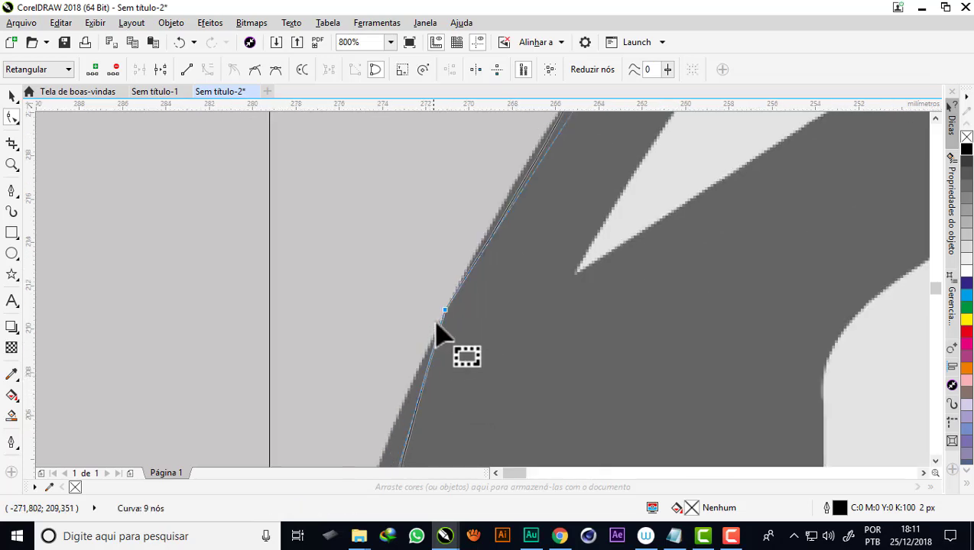
left_click_drag(445, 310, 467, 274)
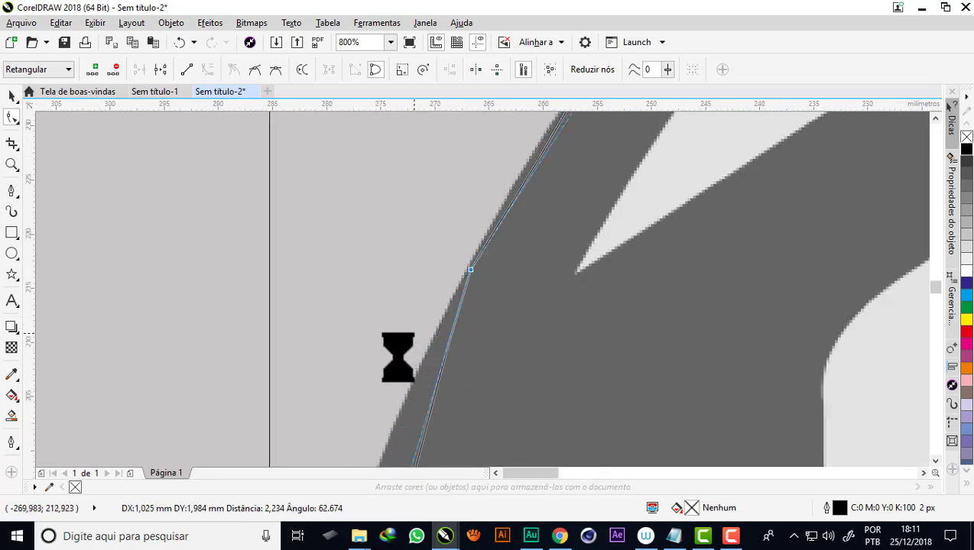
scroll(435, 257, "down", 4)
scroll(413, 302, "up", 1)
scroll(413, 302, "up", 1)
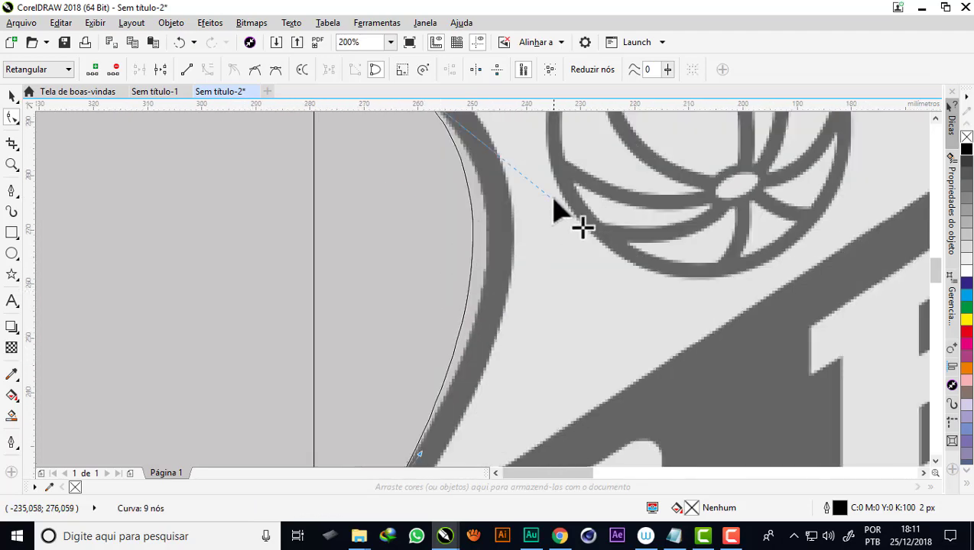
Fine-tune the left curve's handles to fit the upper notch and the rounded lower edge.
left_click_drag(553, 201, 581, 213)
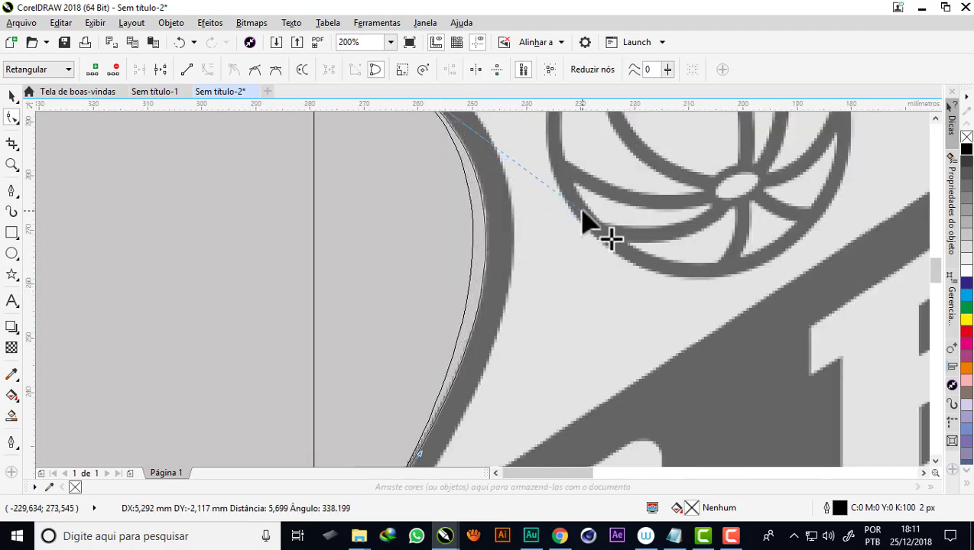
scroll(505, 207, "down", 2)
scroll(500, 211, "up", 1)
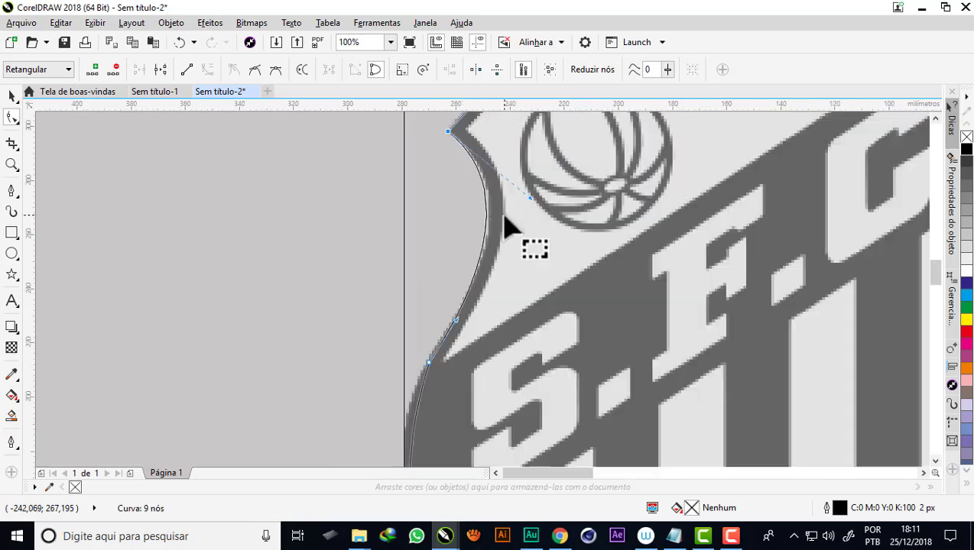
scroll(507, 224, "up", 1)
left_click_drag(556, 183, 574, 202)
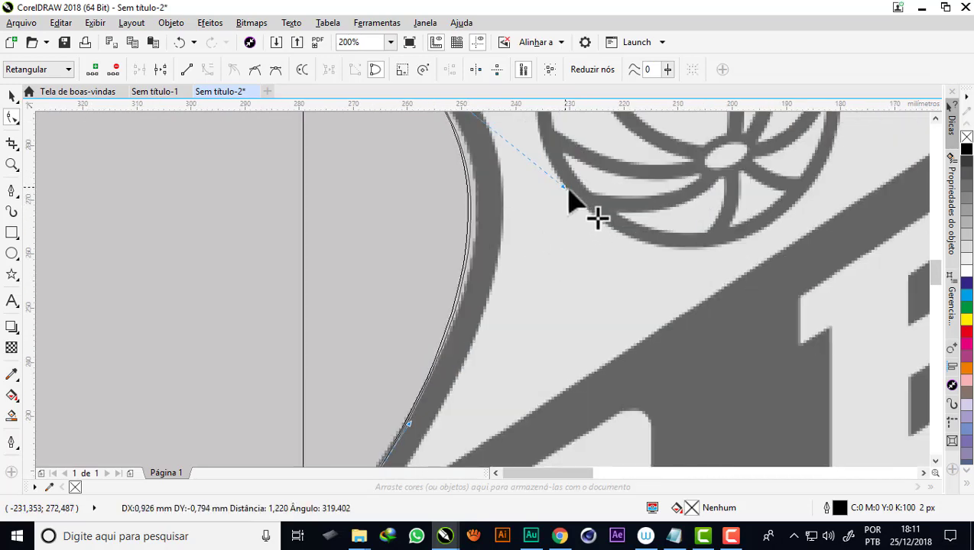
scroll(508, 192, "down", 2)
scroll(463, 309, "up", 1)
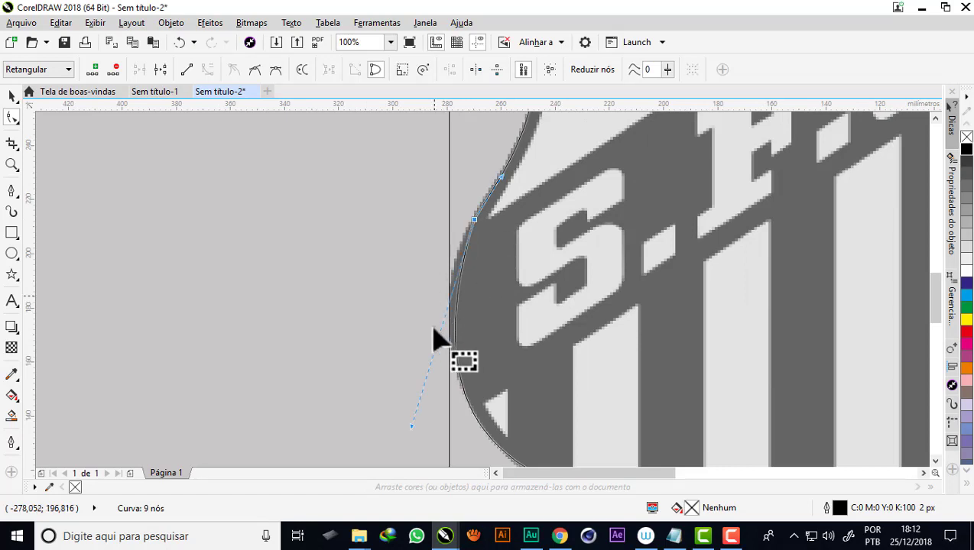
left_click_drag(411, 425, 396, 396)
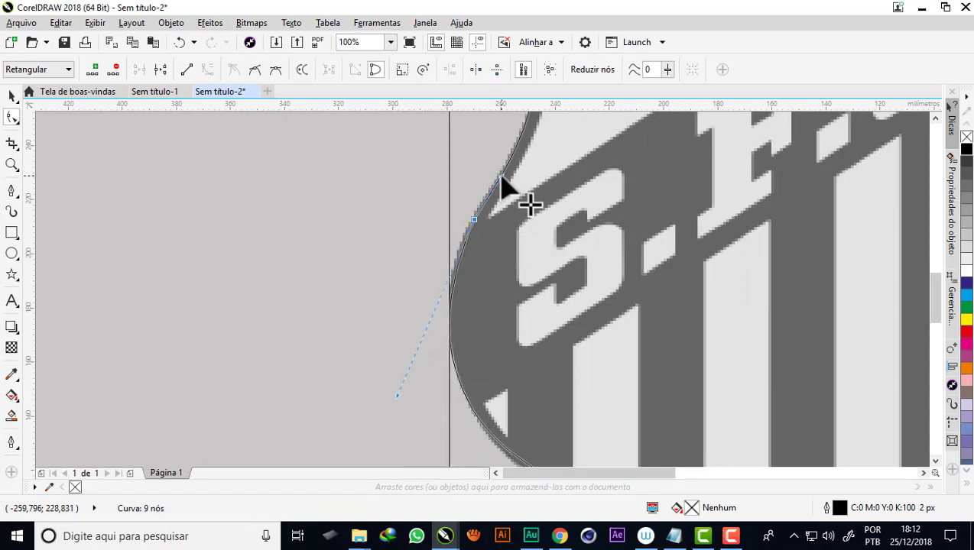
left_click_drag(501, 177, 493, 178)
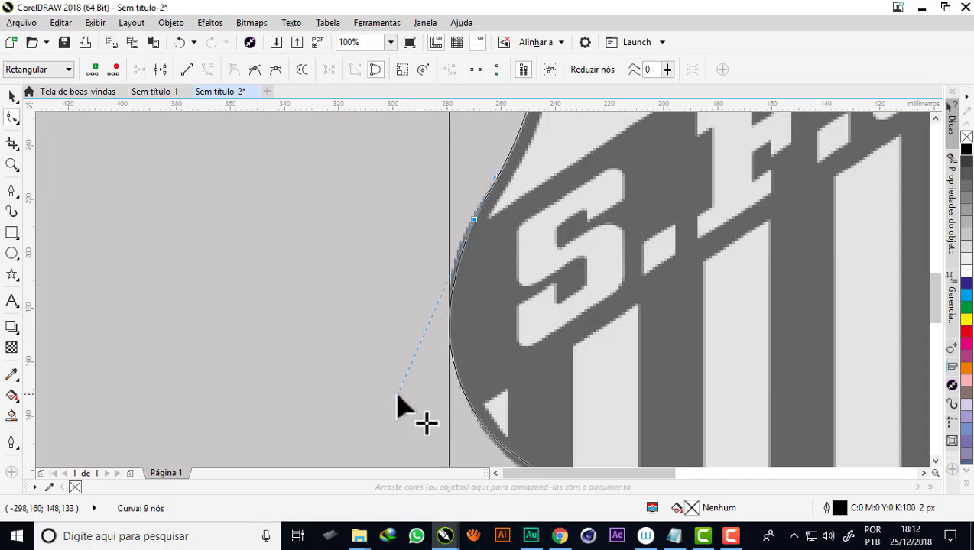
left_click_drag(397, 395, 392, 390)
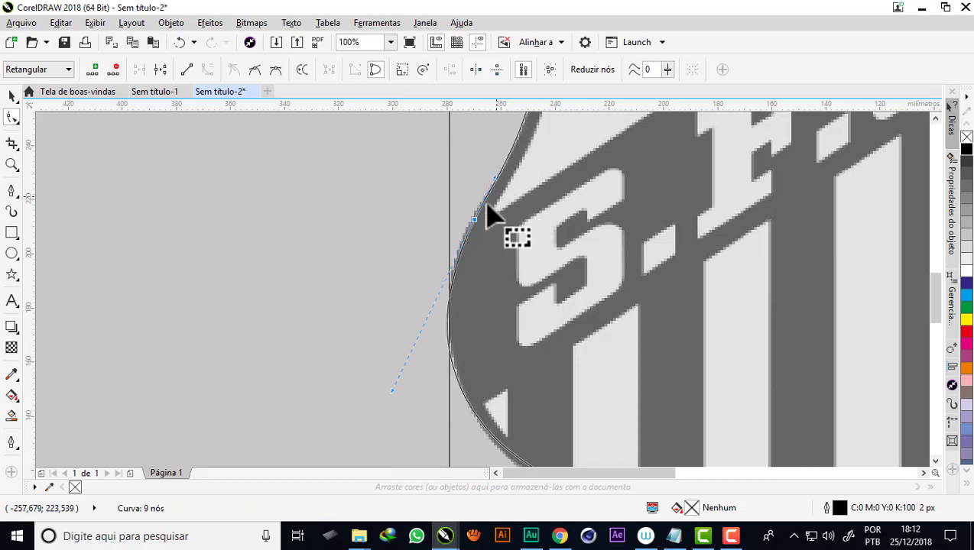
scroll(468, 233, "up", 2)
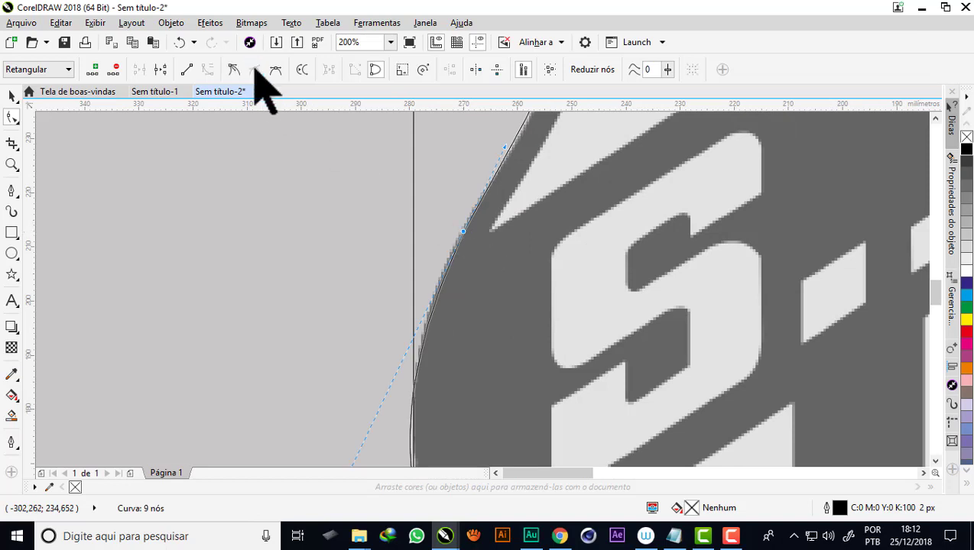
scroll(459, 233, "up", 1)
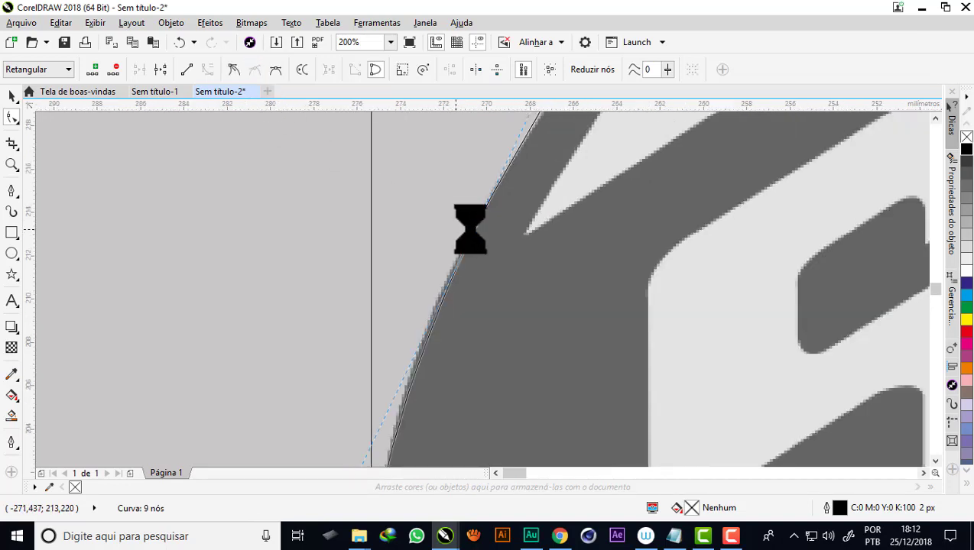
scroll(482, 237, "up", 1)
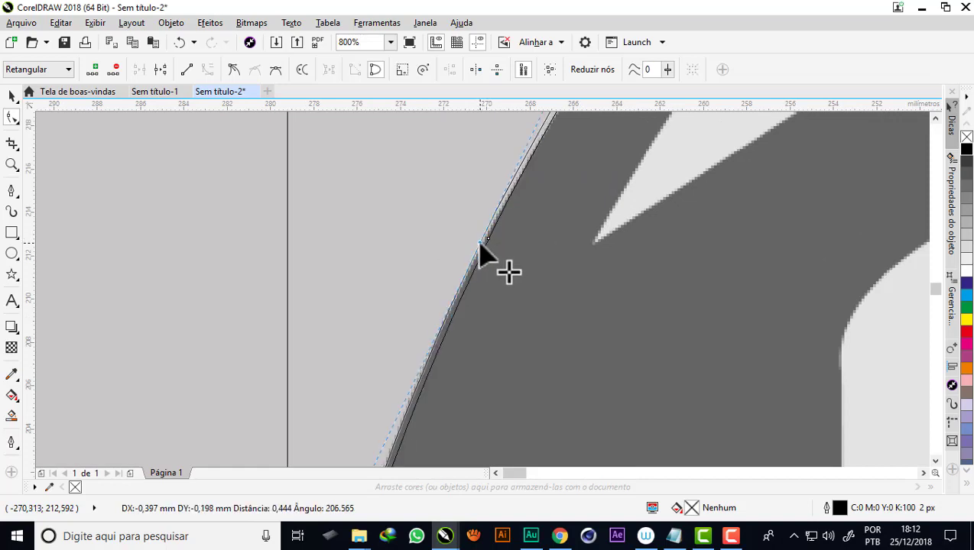
scroll(436, 249, "down", 4)
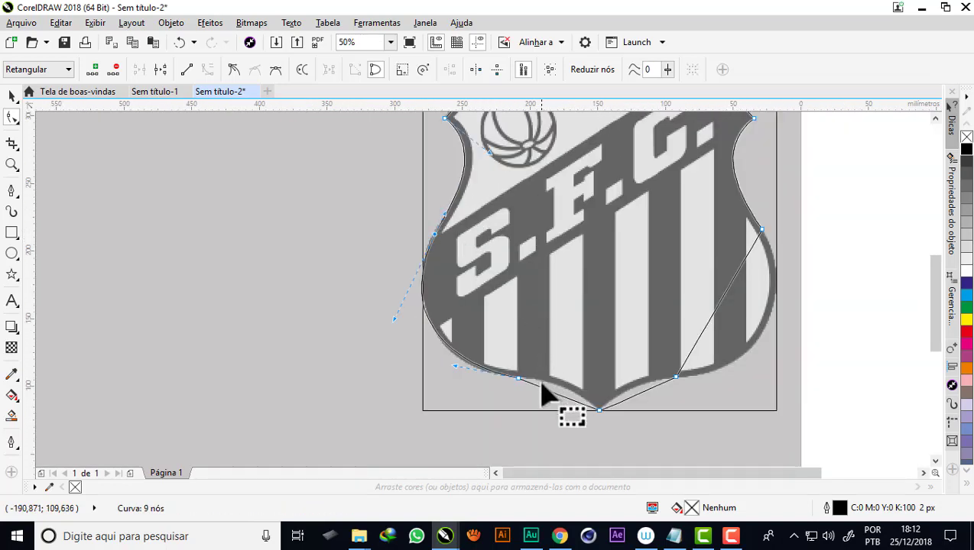
Bend the outline's bottom-left segments toward the shield's pointed tip and lower edge.
scroll(599, 419, "up", 1)
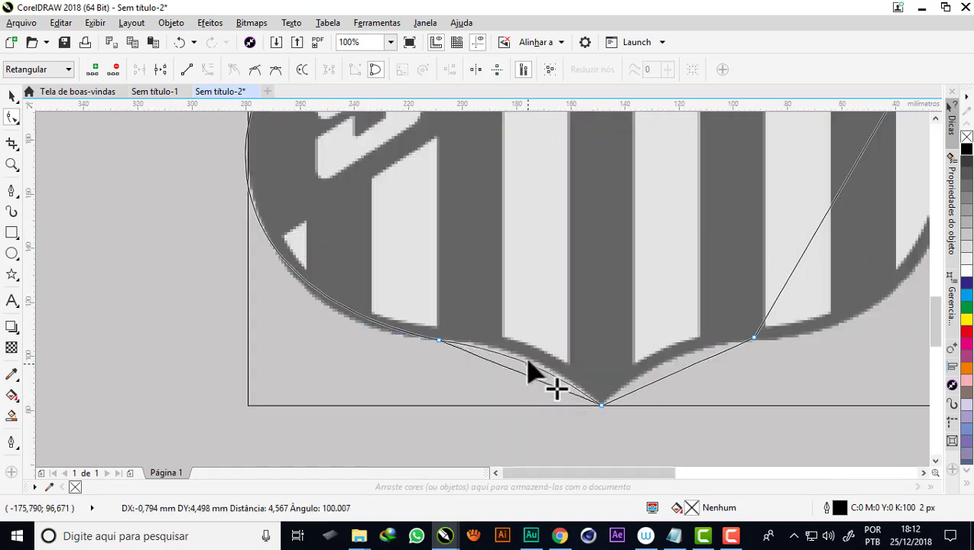
left_click_drag(530, 379, 530, 372)
scroll(474, 370, "up", 1)
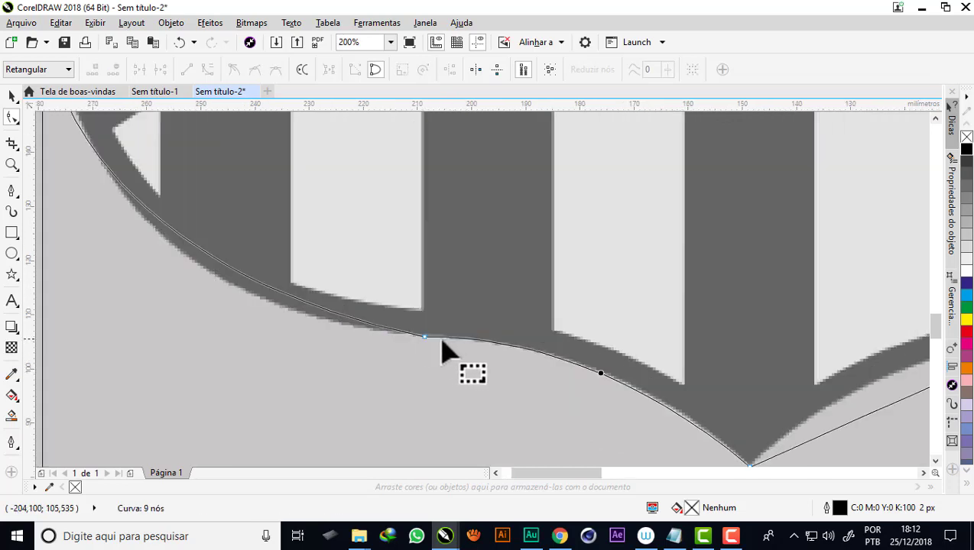
left_click(423, 336)
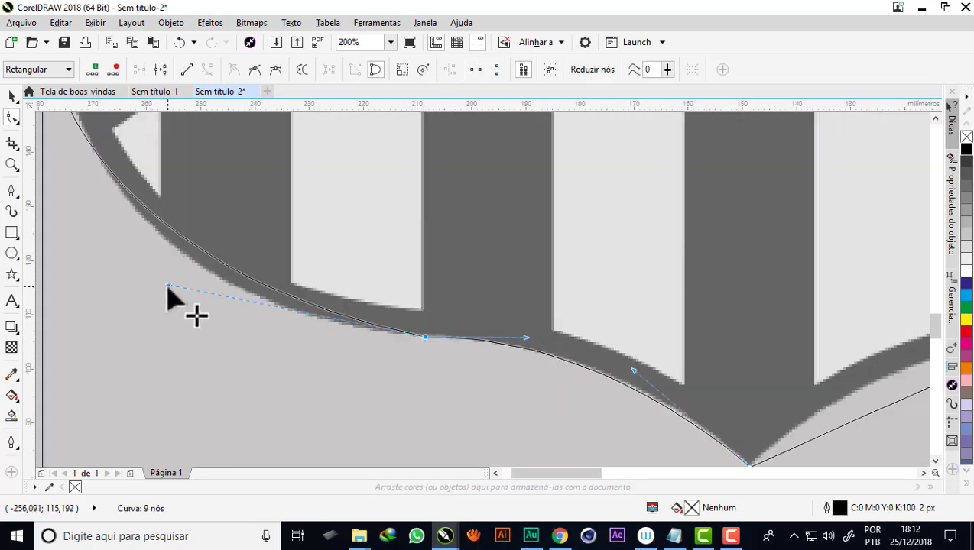
left_click_drag(168, 286, 178, 331)
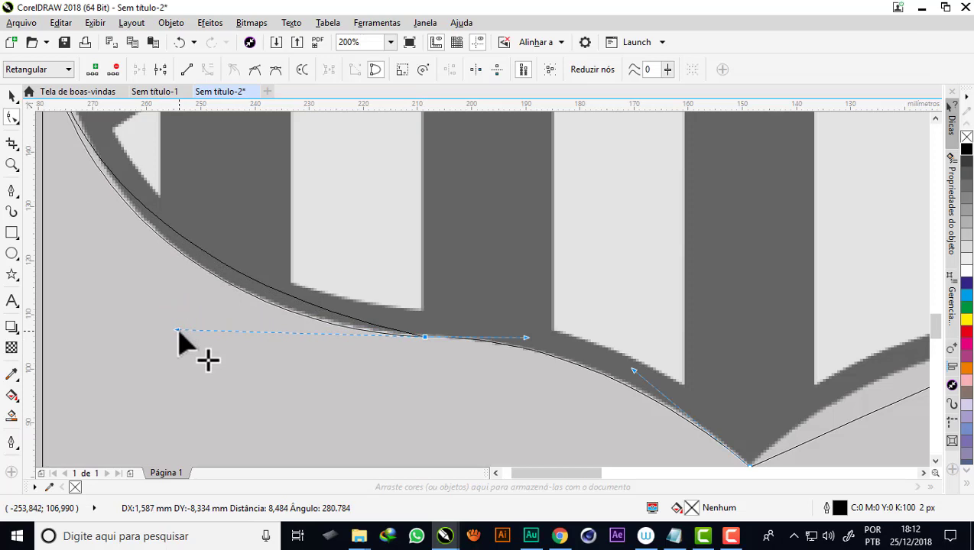
left_click_drag(180, 331, 182, 330)
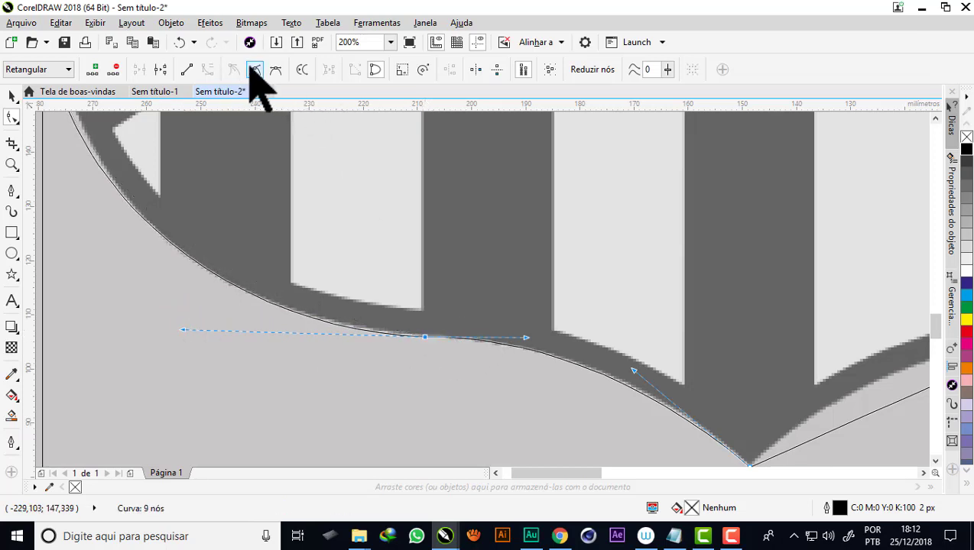
scroll(384, 321, "down", 1)
scroll(312, 276, "down", 1)
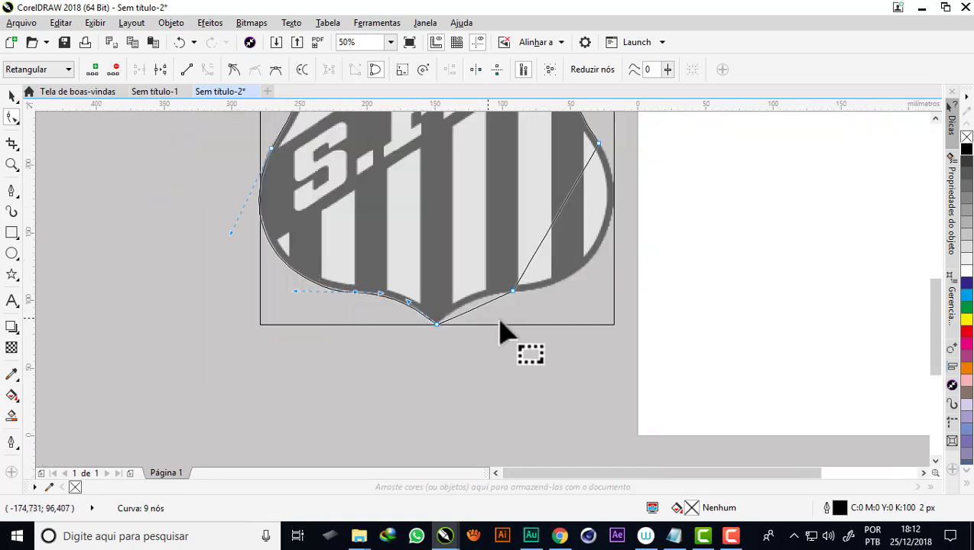
scroll(510, 308, "up", 1)
scroll(456, 327, "up", 1)
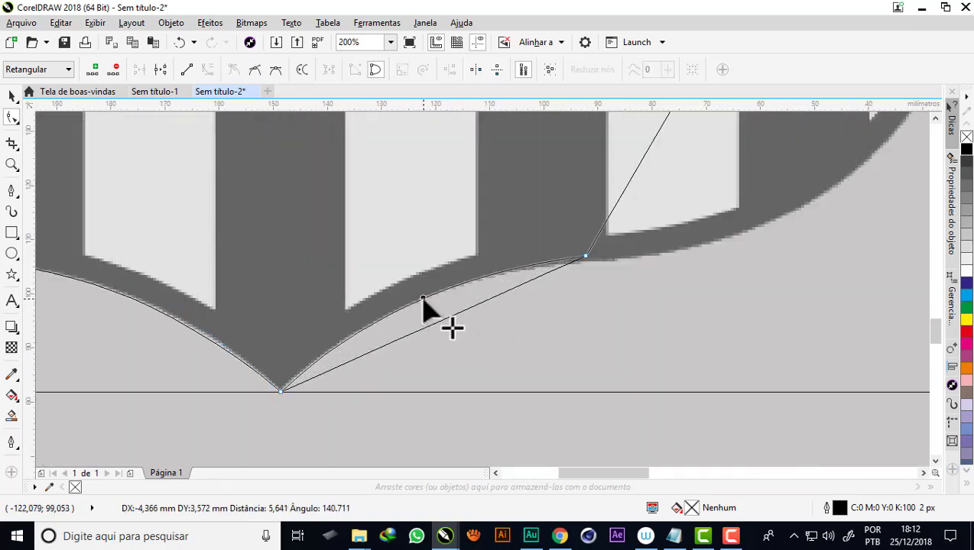
Curve the straight segments along the shield's bottom edge and out along its right edge.
left_click_drag(446, 318, 383, 310)
scroll(478, 260, "down", 2)
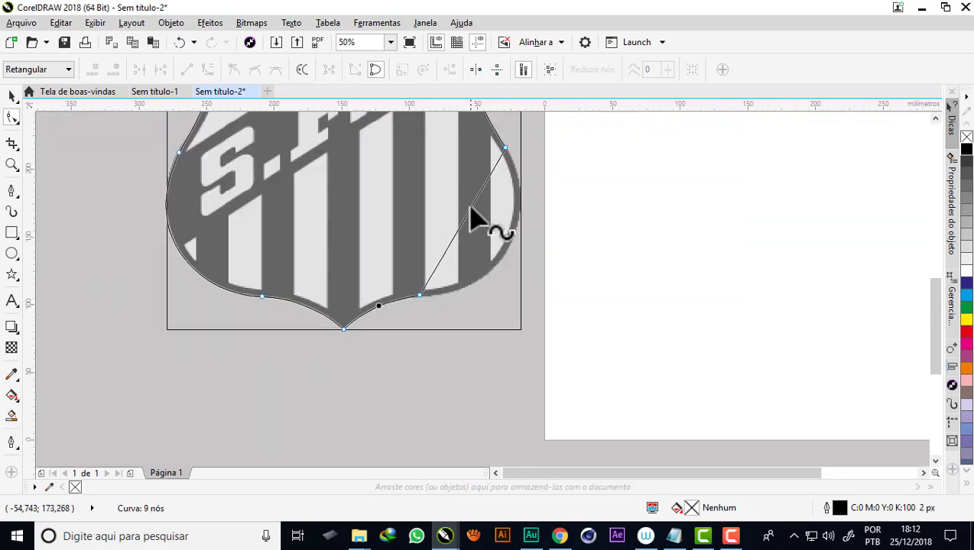
left_click_drag(470, 218, 510, 253)
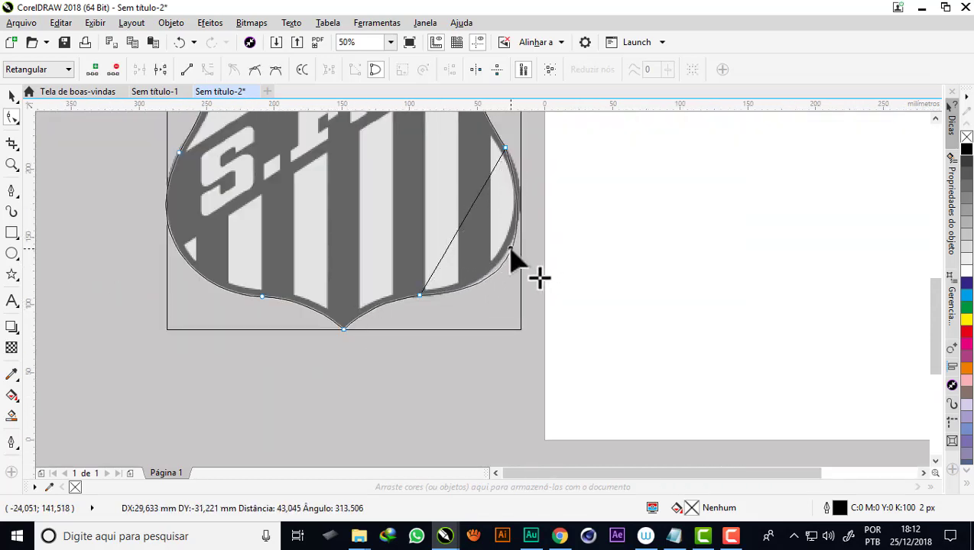
left_click_drag(507, 250, 509, 253)
scroll(435, 302, "up", 2)
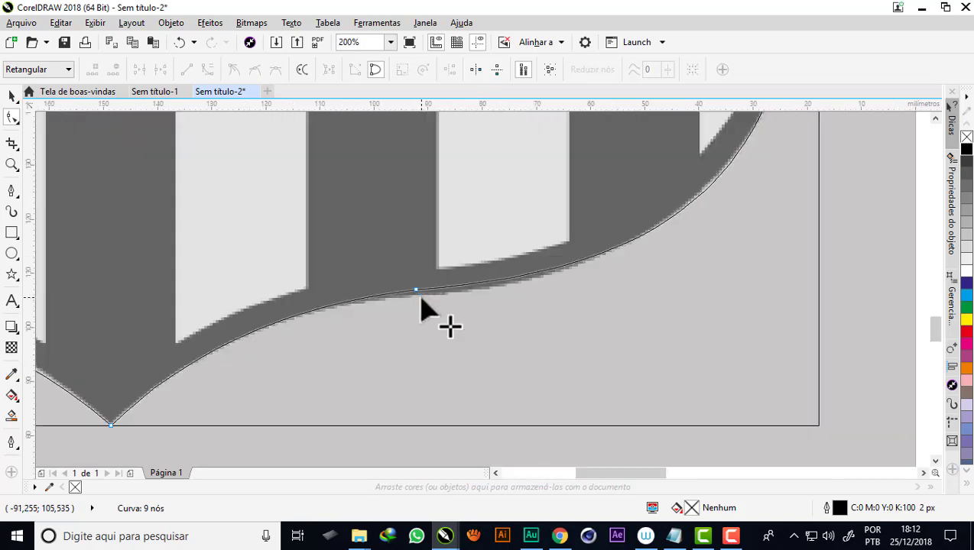
scroll(419, 295, "up", 1)
left_click_drag(412, 281, 419, 291)
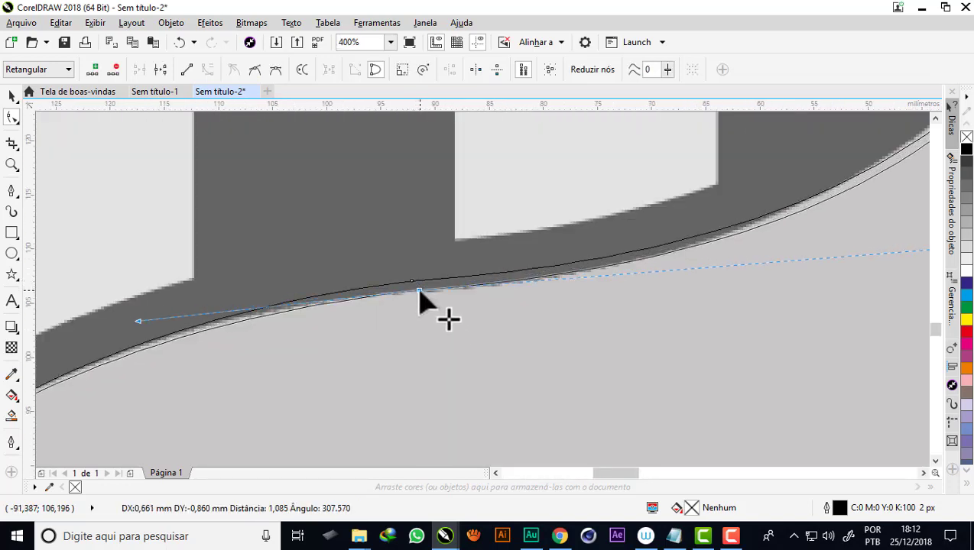
left_click_drag(138, 321, 129, 313)
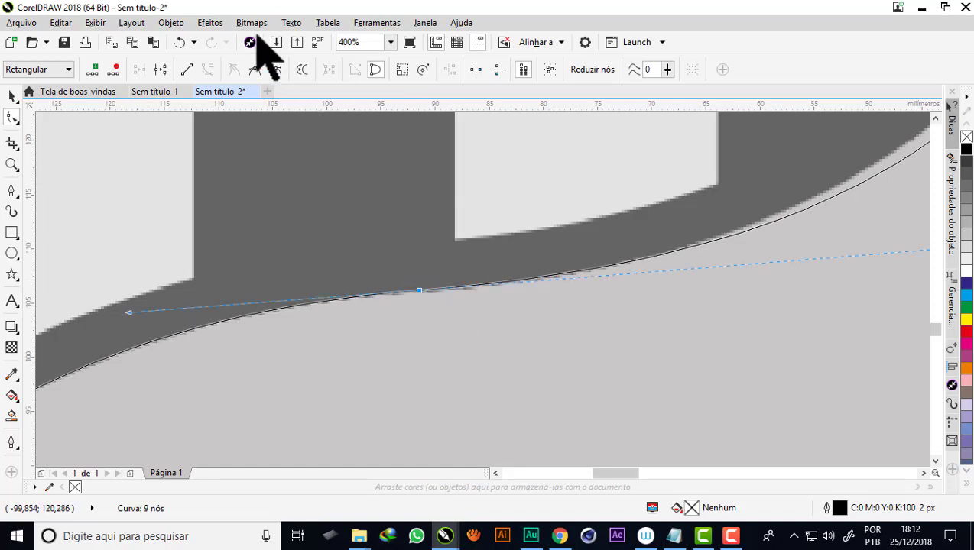
Refine the nodes and curves so the outline follows the shield's bottom-right and right side.
scroll(315, 289, "down", 1)
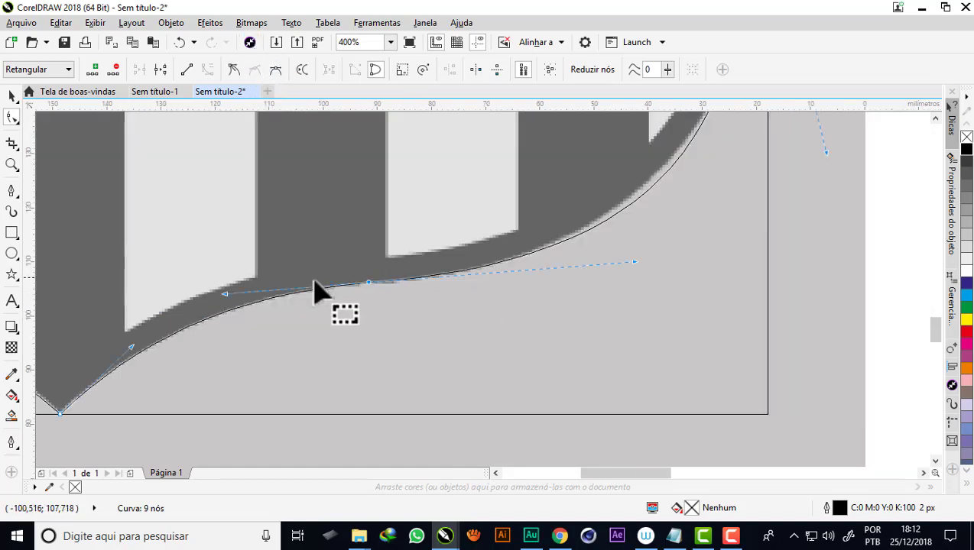
scroll(401, 279, "down", 1)
scroll(461, 147, "down", 1)
scroll(490, 196, "up", 1)
scroll(471, 148, "down", 1)
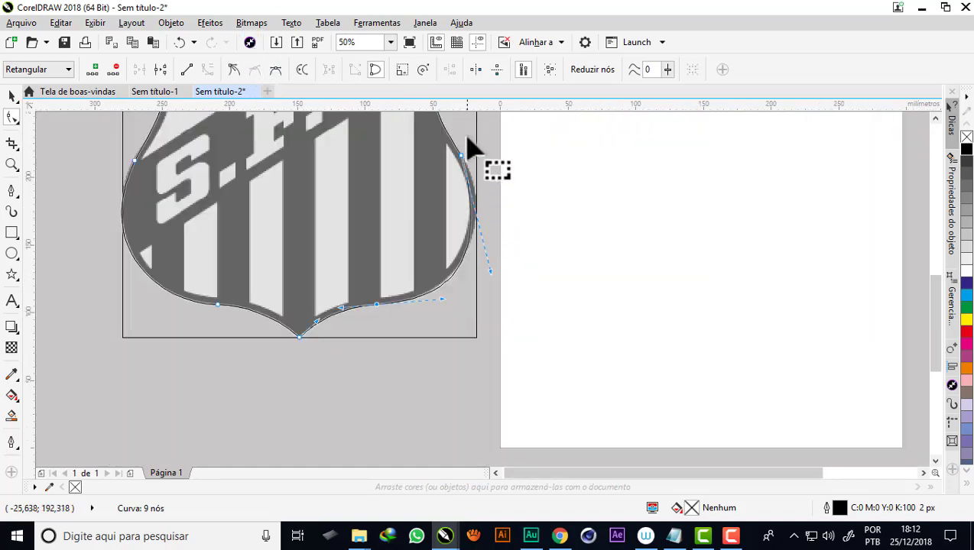
scroll(463, 143, "up", 1)
left_click_drag(517, 419, 559, 357)
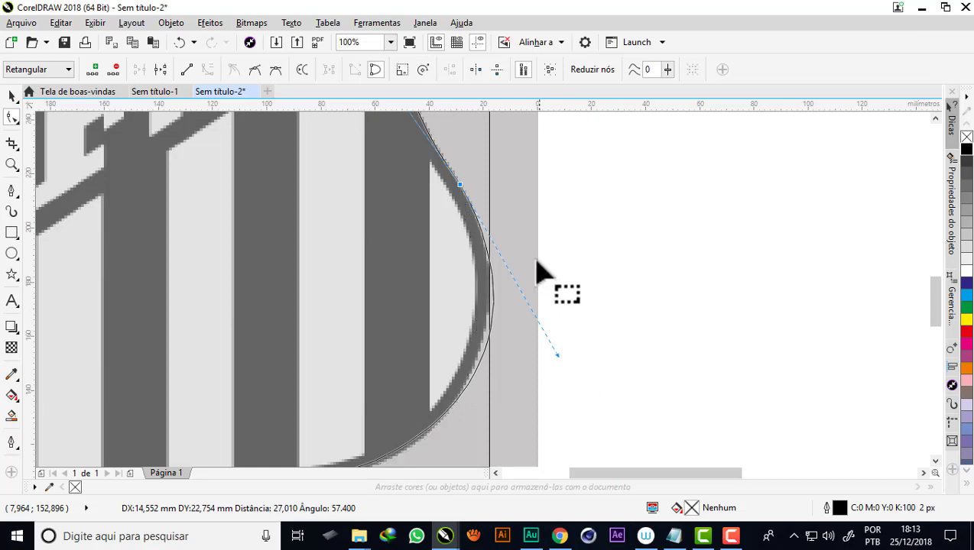
scroll(537, 272, "down", 4)
scroll(480, 343, "up", 2)
scroll(522, 326, "up", 2)
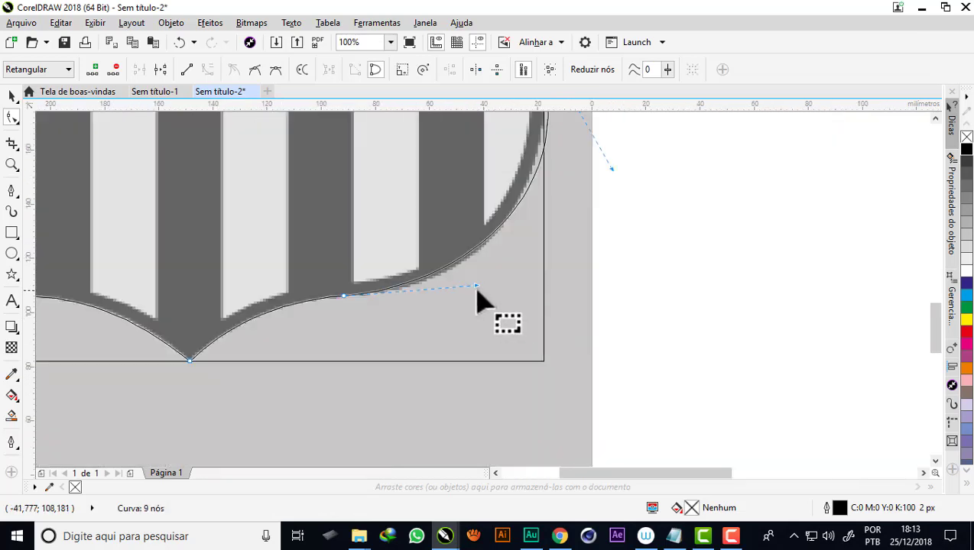
left_click_drag(476, 287, 460, 293)
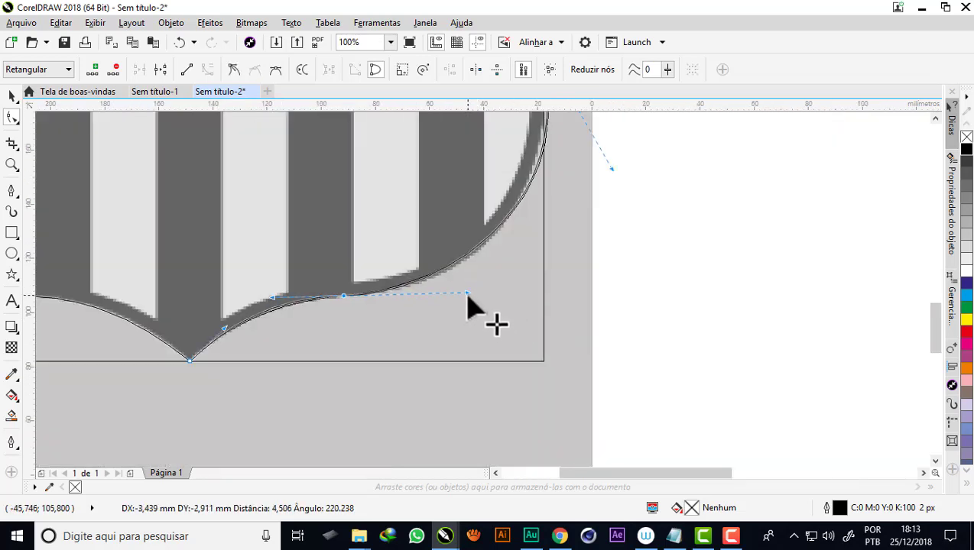
scroll(336, 294, "up", 4)
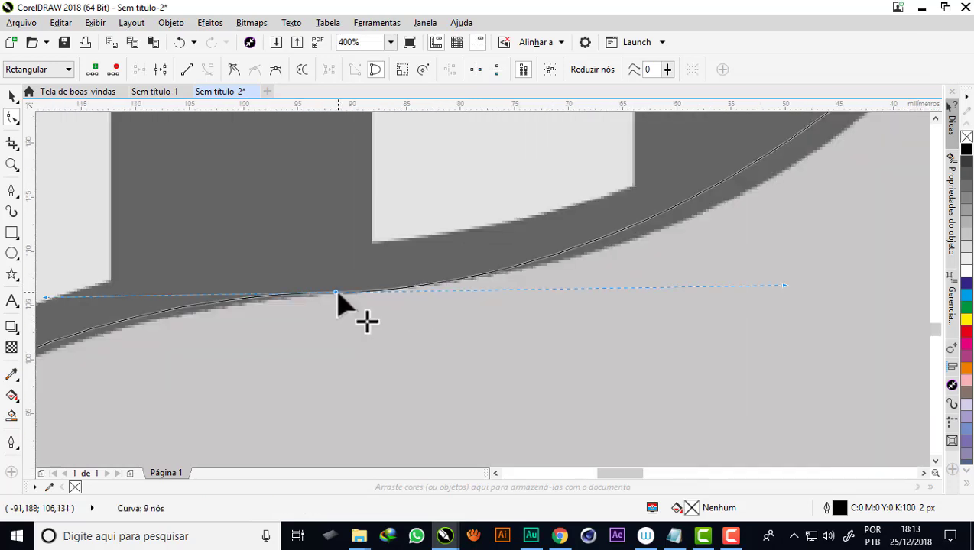
left_click_drag(341, 294, 379, 295)
scroll(379, 297, "down", 2)
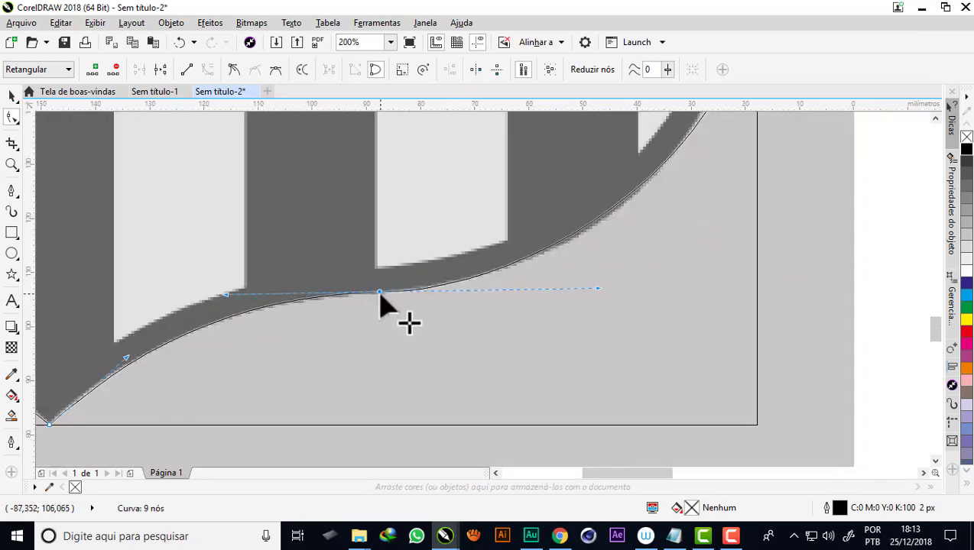
scroll(378, 299, "down", 4)
left_click_drag(508, 235, 502, 243)
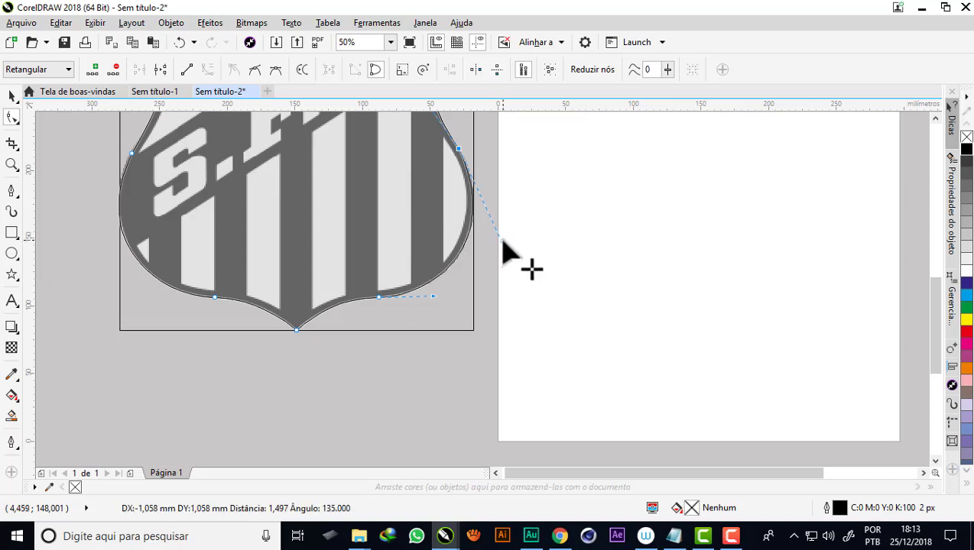
Make the right-side node smooth and align both of its handles with the shield's right edge.
left_click_drag(504, 247, 443, 278)
scroll(457, 206, "down", 2)
scroll(455, 203, "up", 4)
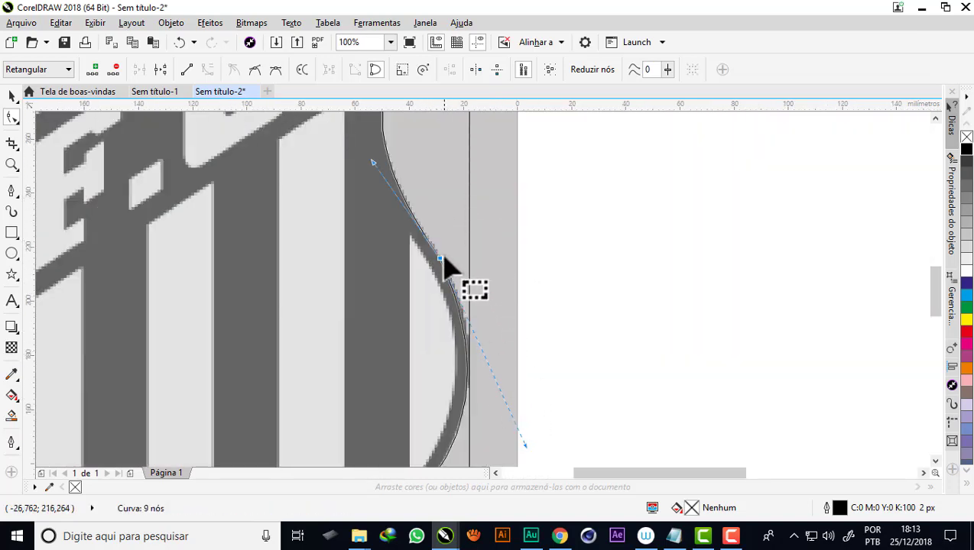
left_click(256, 72)
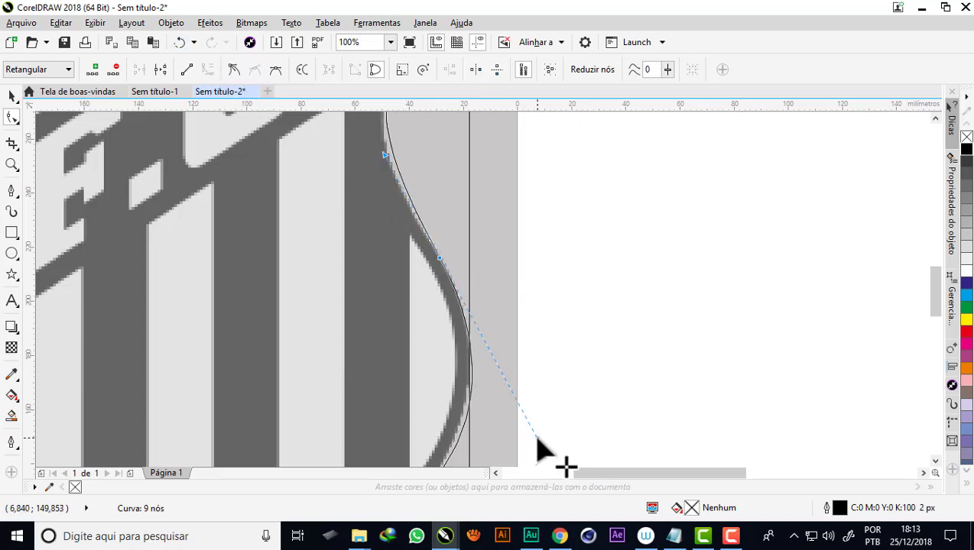
left_click_drag(384, 157, 375, 156)
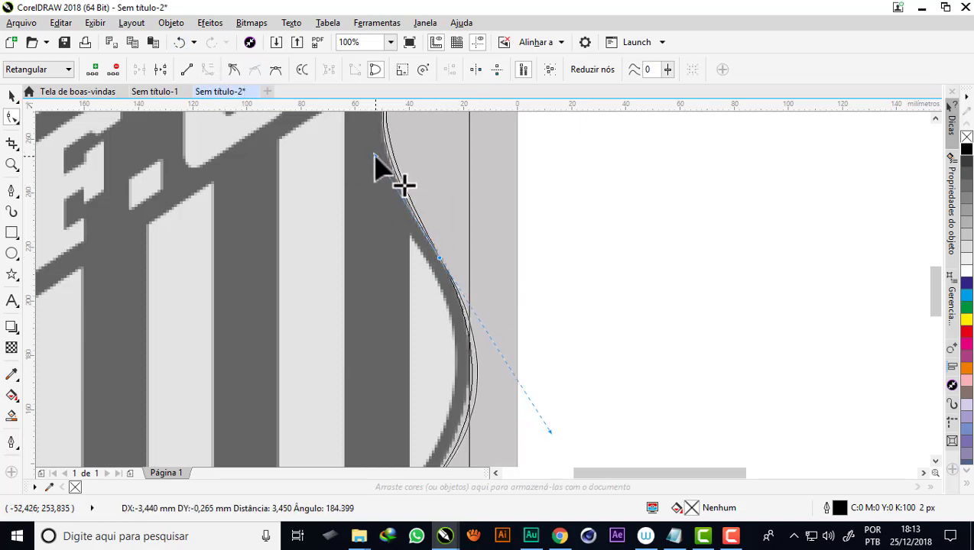
left_click_drag(550, 431, 535, 409)
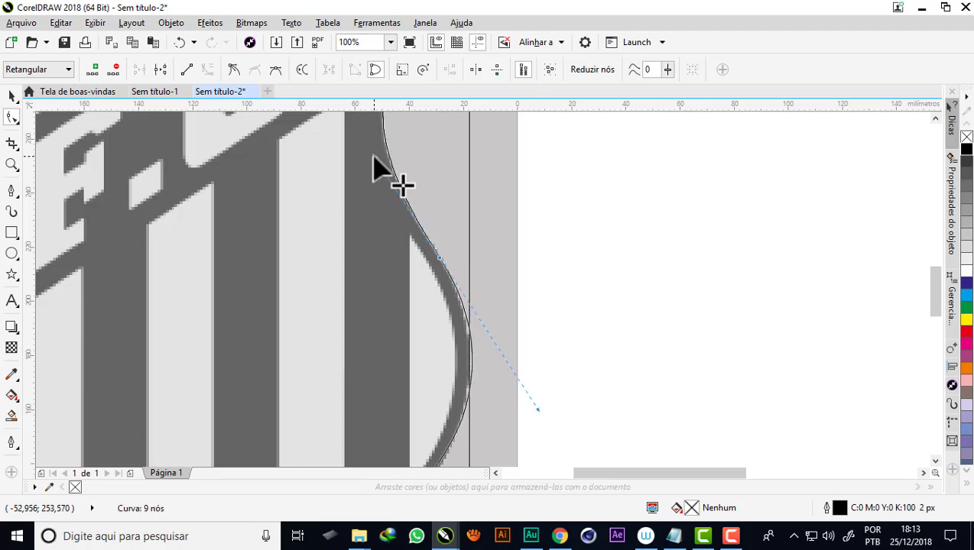
scroll(401, 362, "down", 5)
scroll(391, 311, "up", 3)
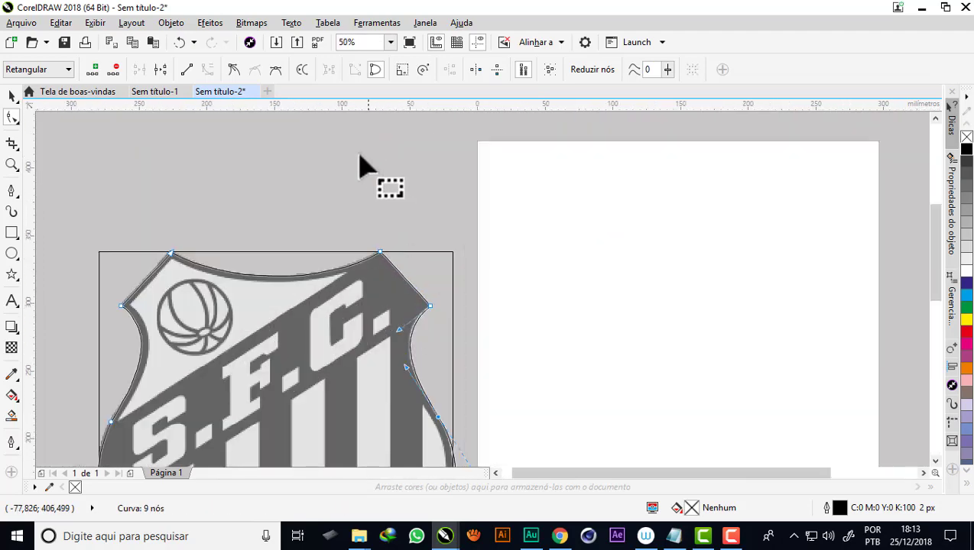
scroll(363, 165, "down", 1)
Select the traced outline, restore full-render display of the crest, and give the outline a red stroke.
left_click(11, 96)
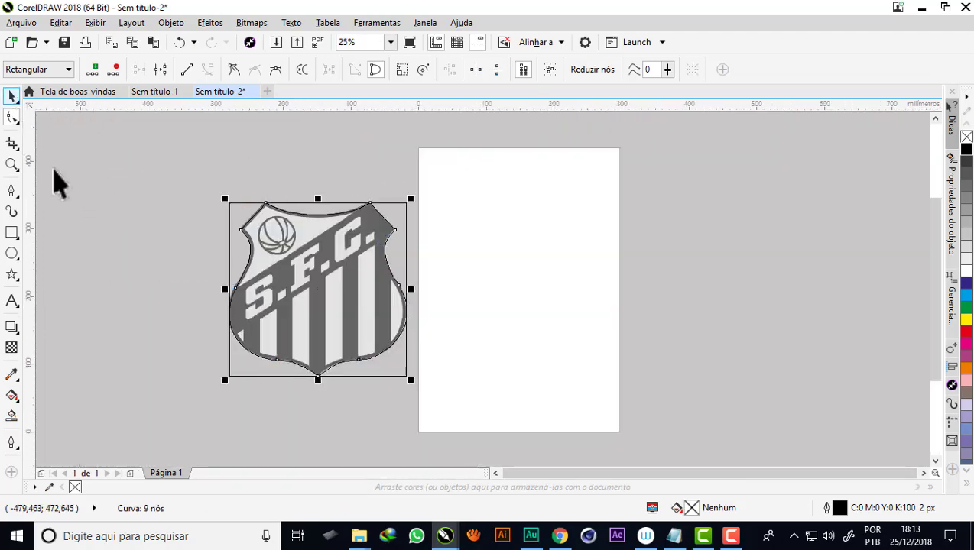
left_click(99, 271)
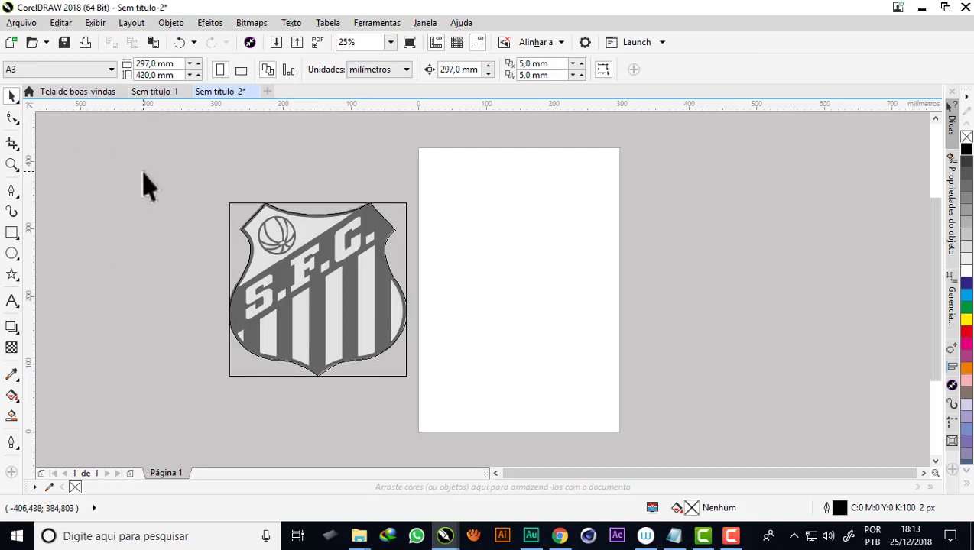
scroll(246, 241, "up", 1)
scroll(272, 202, "down", 1)
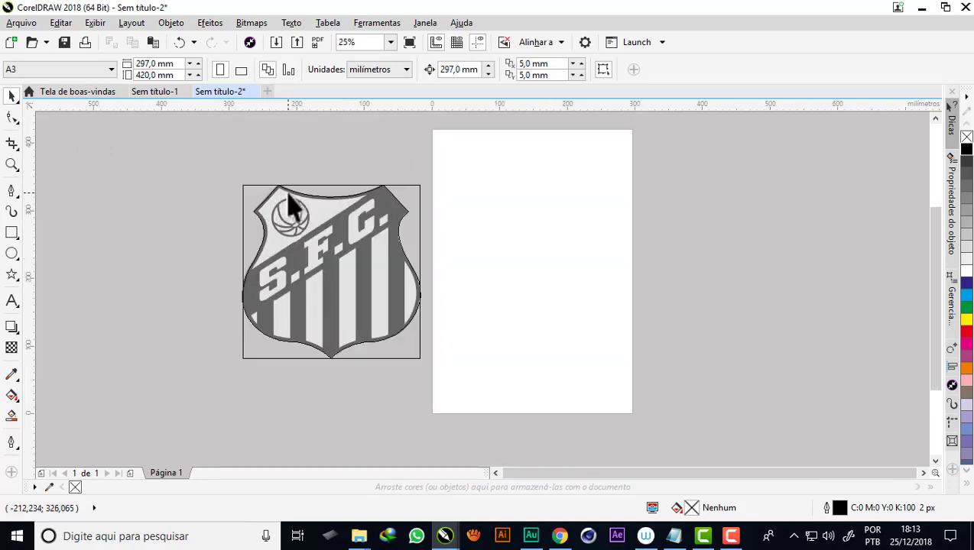
left_click(289, 203)
left_click(95, 24)
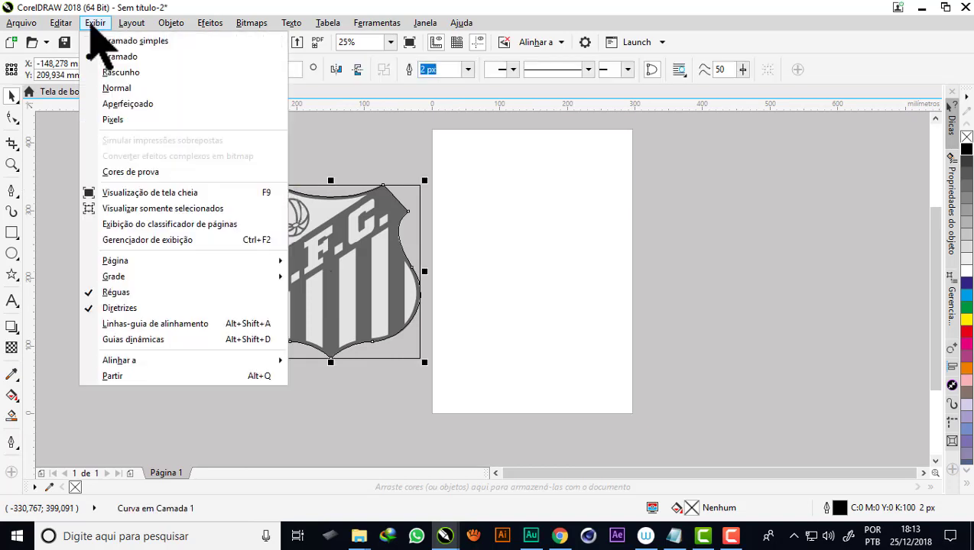
left_click(138, 104)
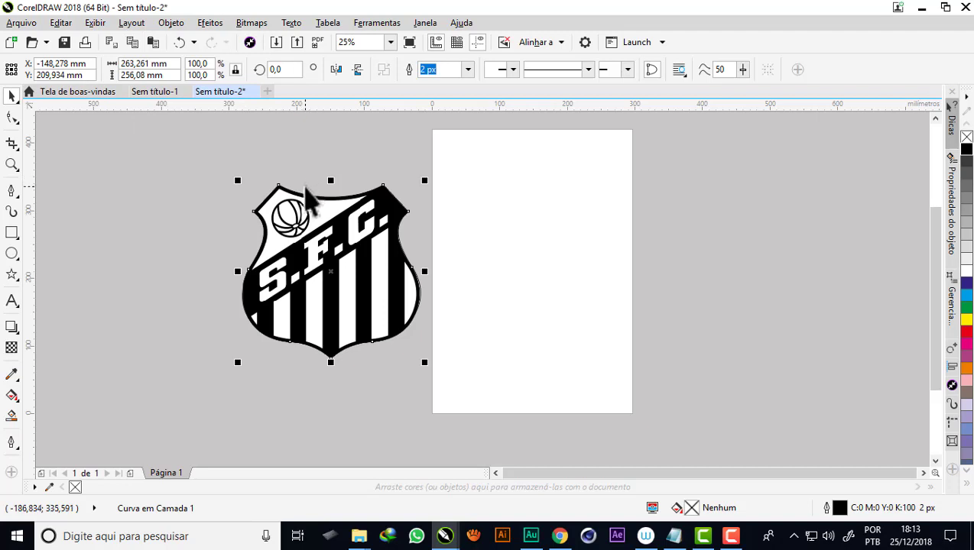
scroll(305, 198, "up", 1)
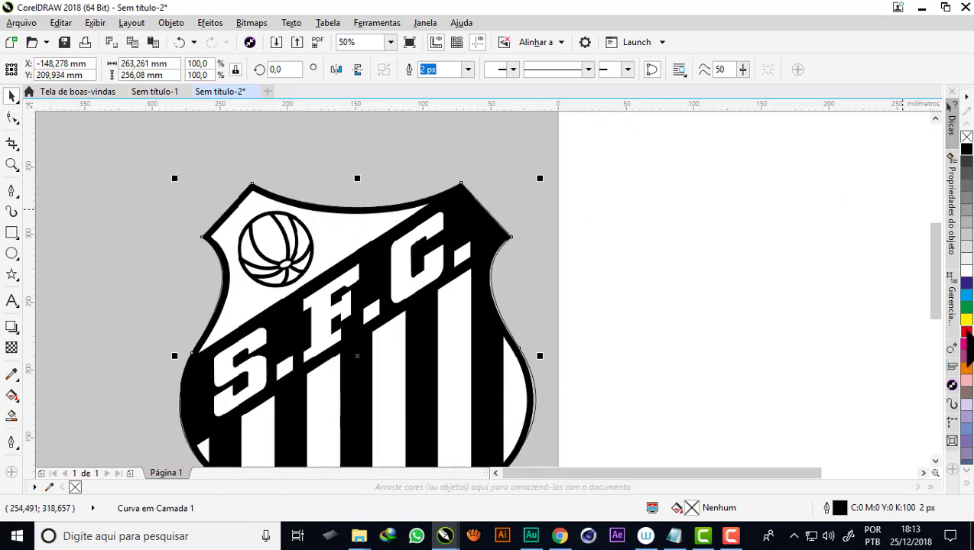
right_click(967, 332)
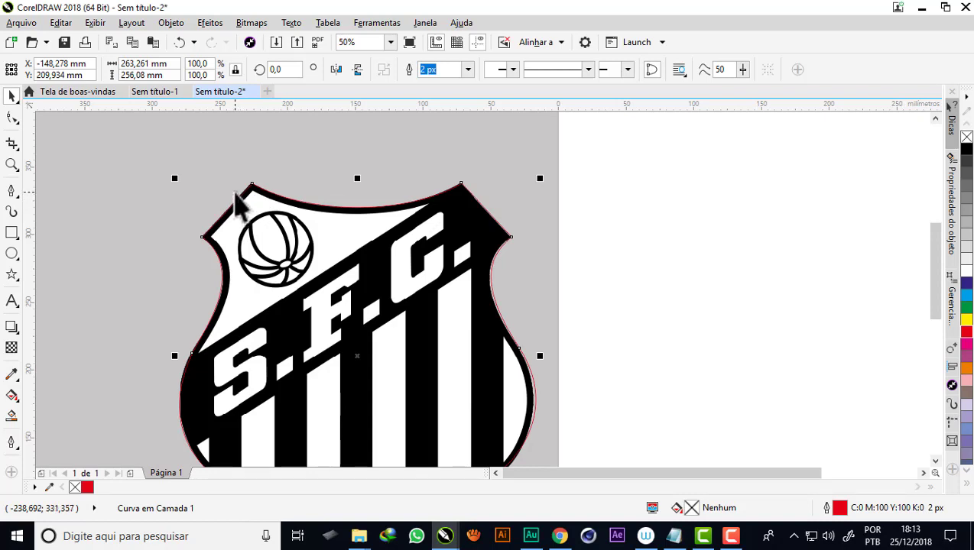
Add an inside Contour to the red shield outline with a 4,54 mm offset.
left_click(17, 336)
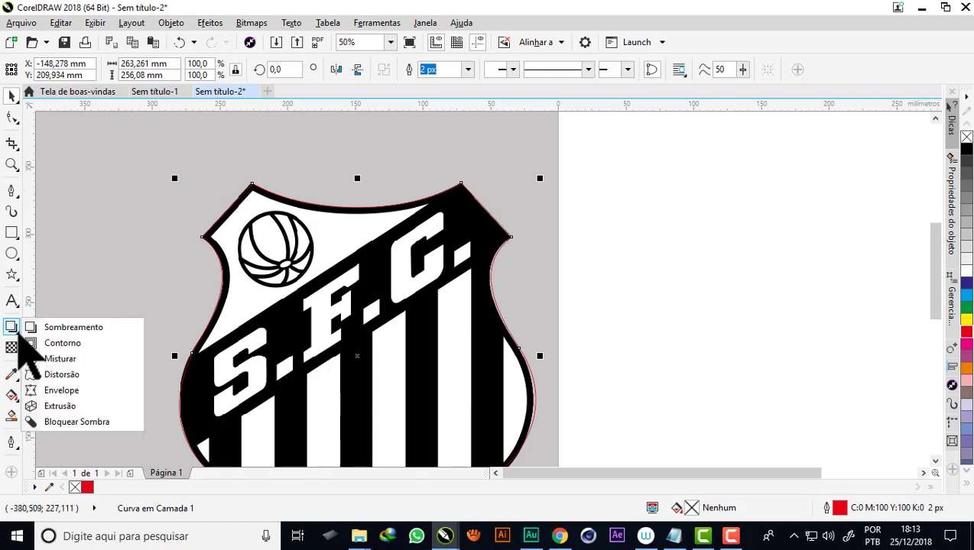
left_click(63, 343)
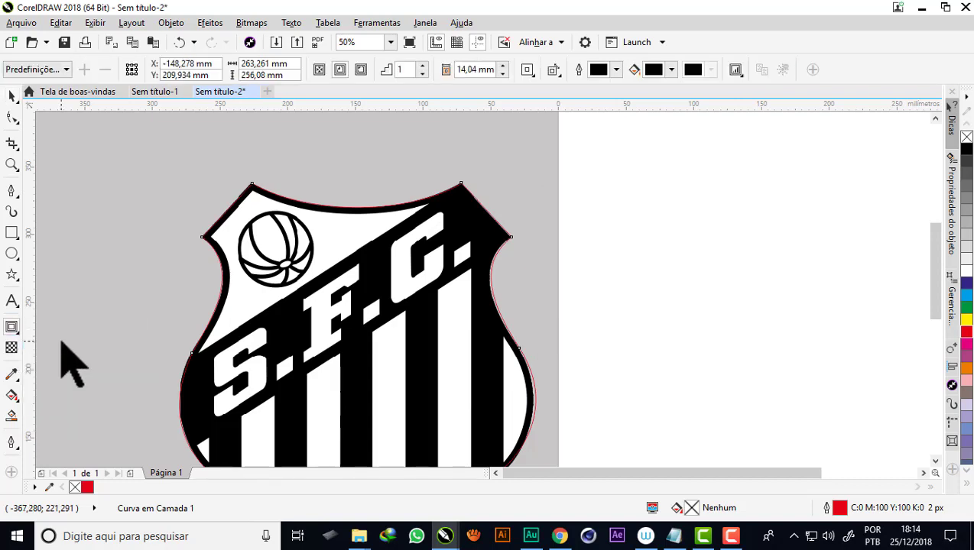
scroll(252, 195, "up", 2)
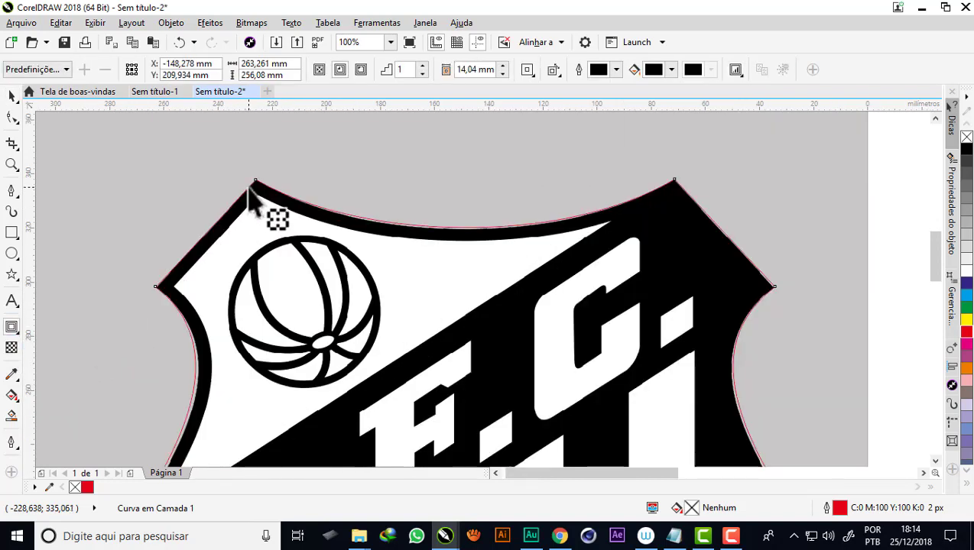
left_click(338, 73)
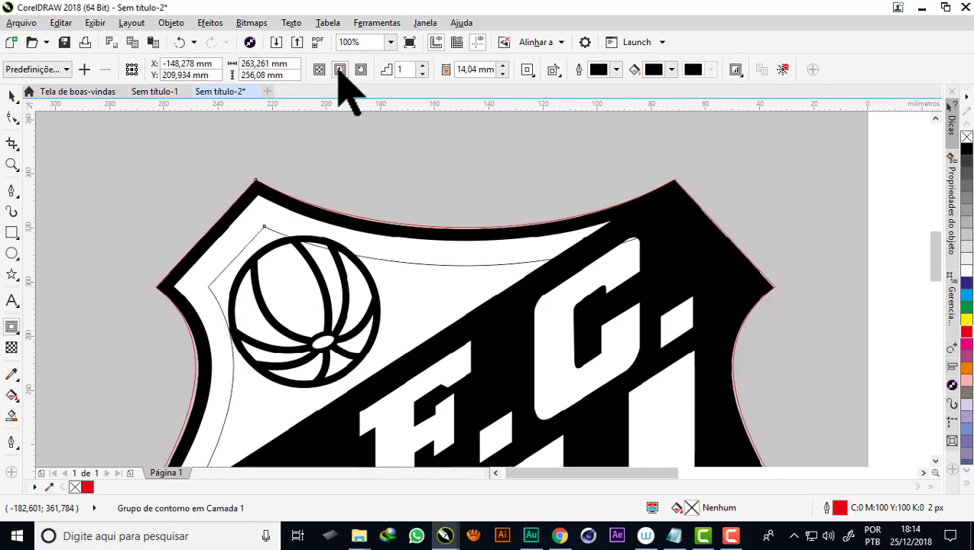
left_click(502, 74)
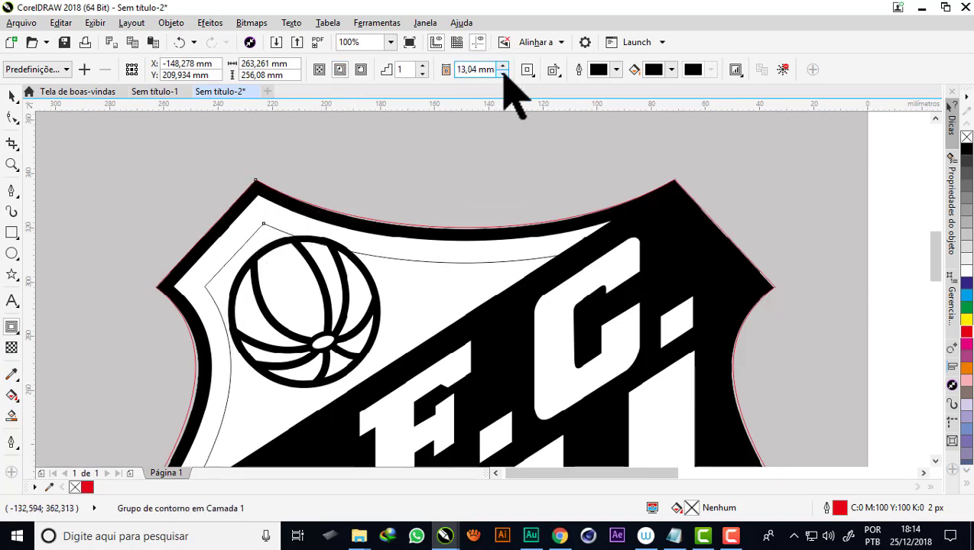
left_click(502, 74)
left_click(503, 75)
left_click(502, 74)
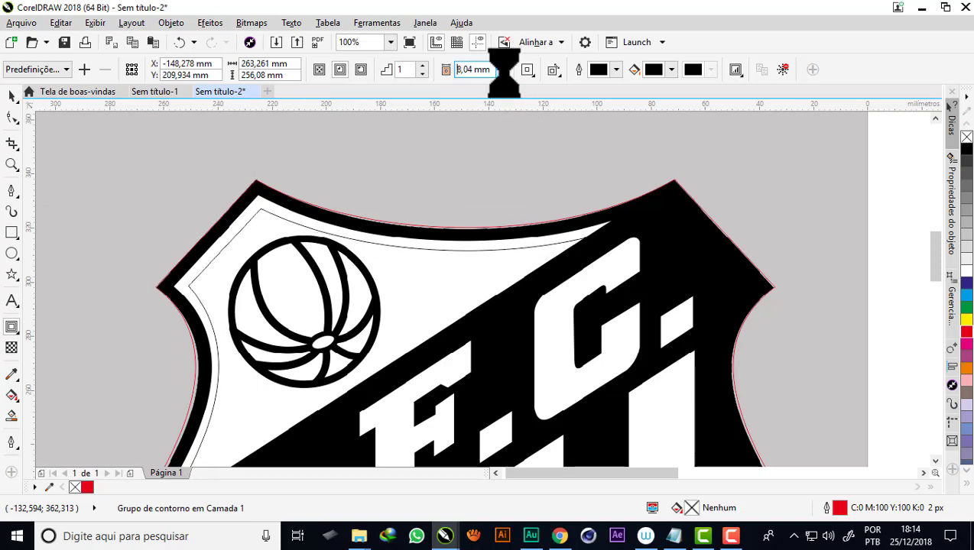
left_click(502, 74)
left_click(502, 74)
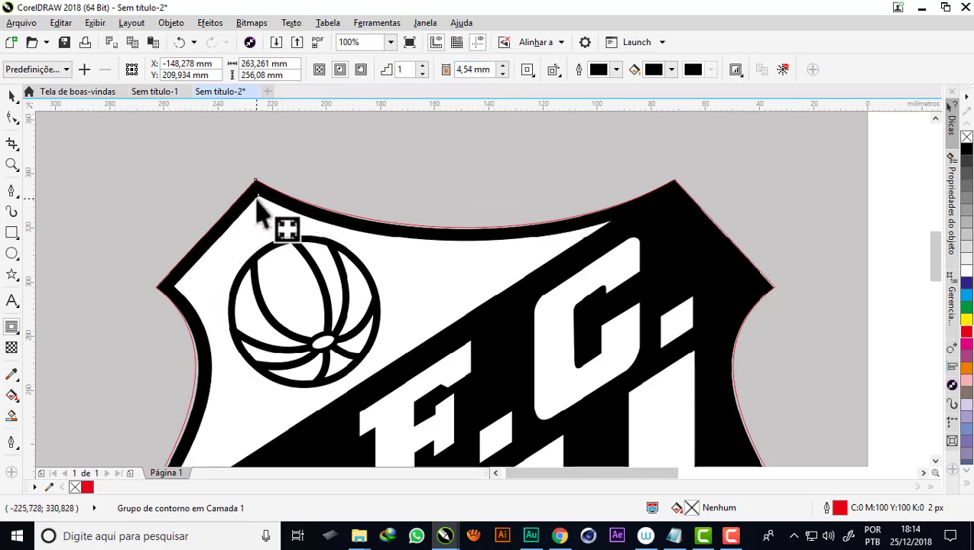
scroll(291, 176, "down", 2)
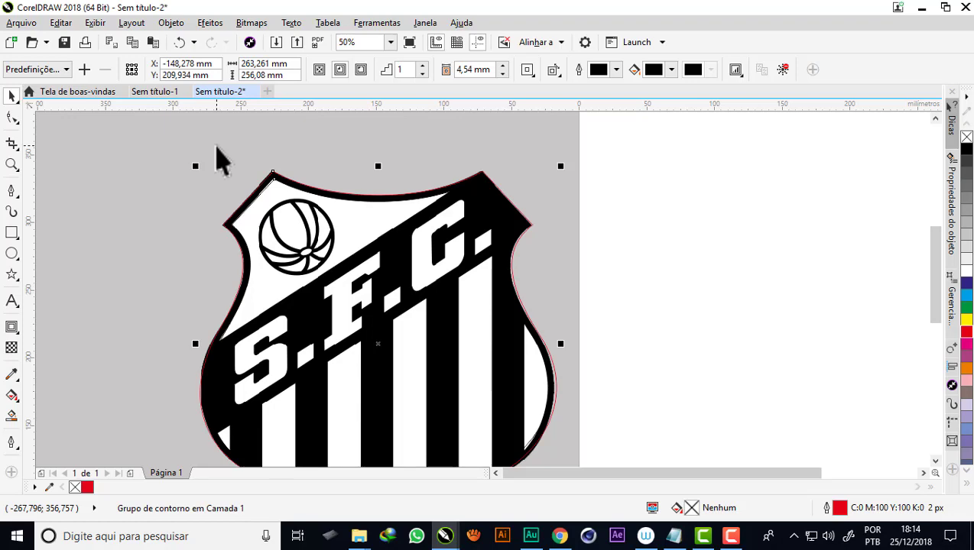
Move the contoured shield 297 mm right onto the blank page.
key("ctrl+z")
scroll(237, 157, "down", 3)
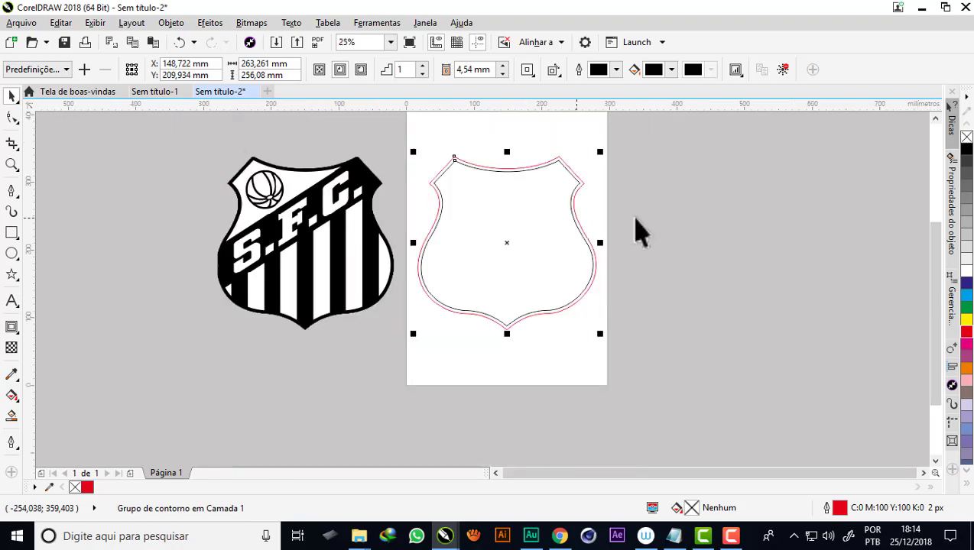
left_click(652, 227)
scroll(505, 180, "up", 3)
scroll(504, 179, "up", 1)
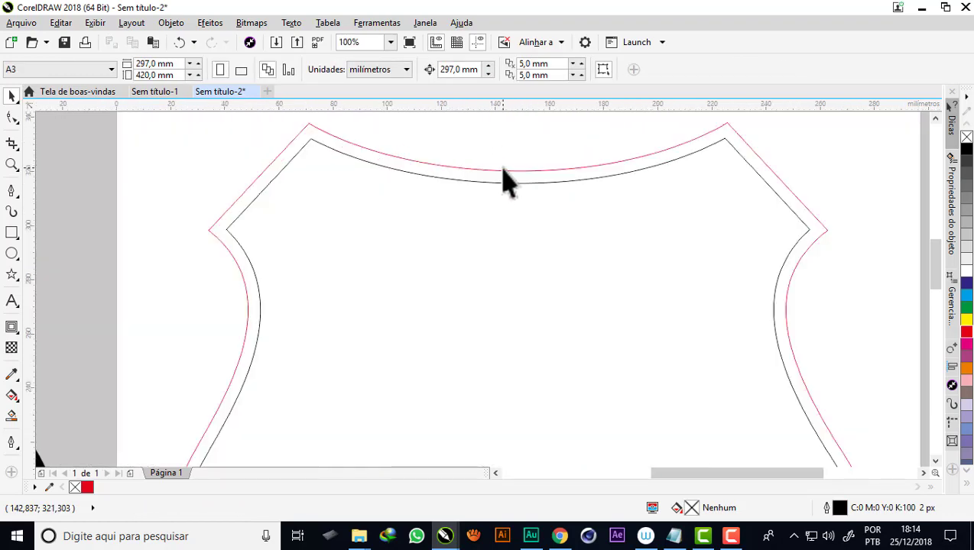
scroll(504, 180, "down", 2)
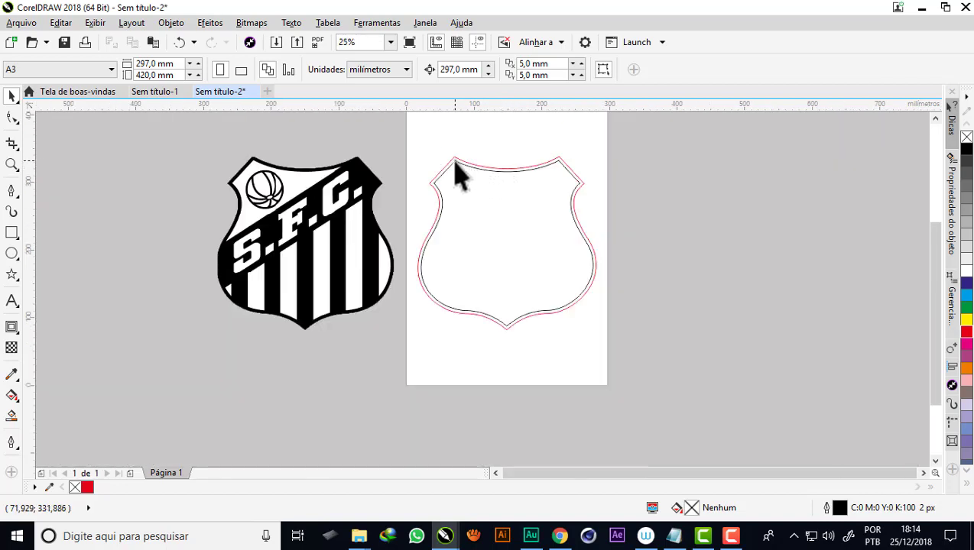
scroll(459, 177, "up", 1)
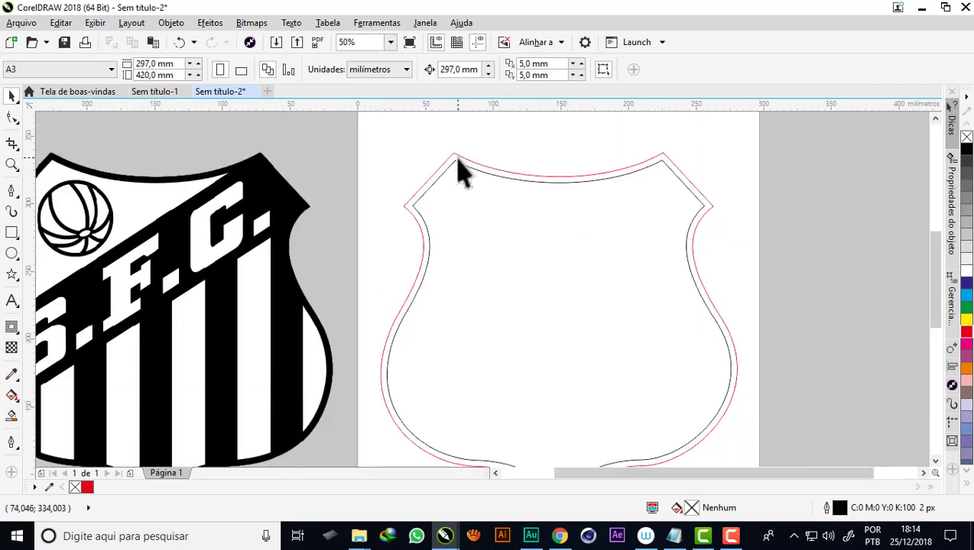
Break the contour group apart into separate curves with Separar Grupo de contorno.
left_click(456, 159)
right_click(458, 157)
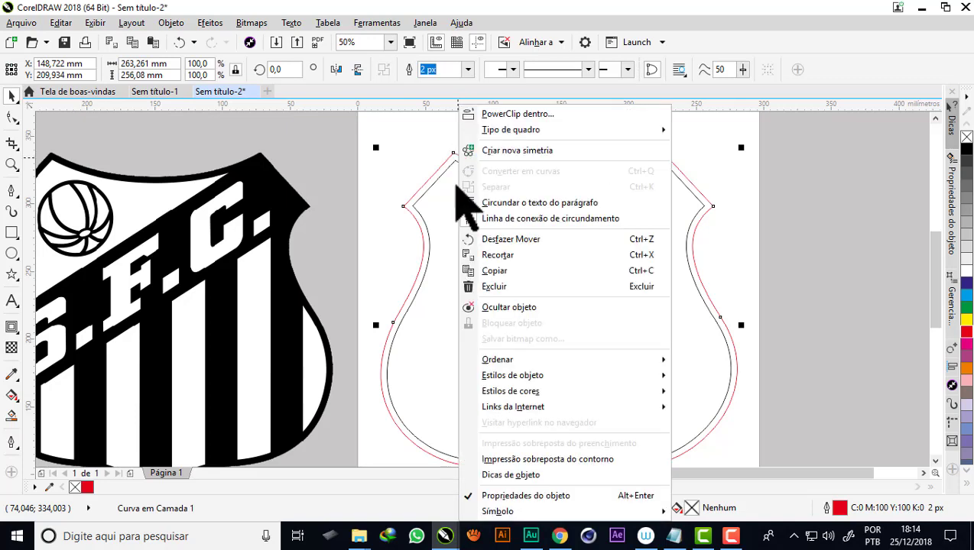
left_click(450, 185)
right_click(452, 185)
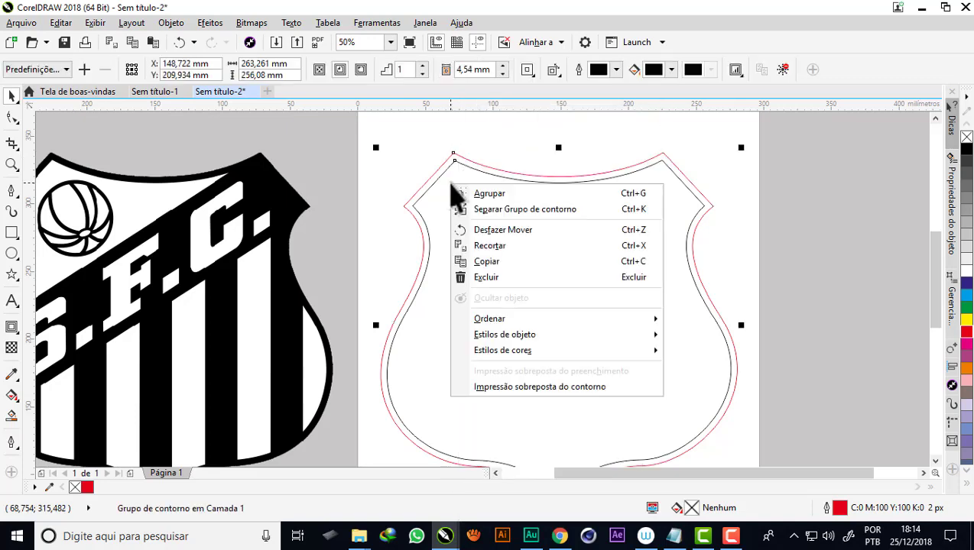
left_click(610, 208)
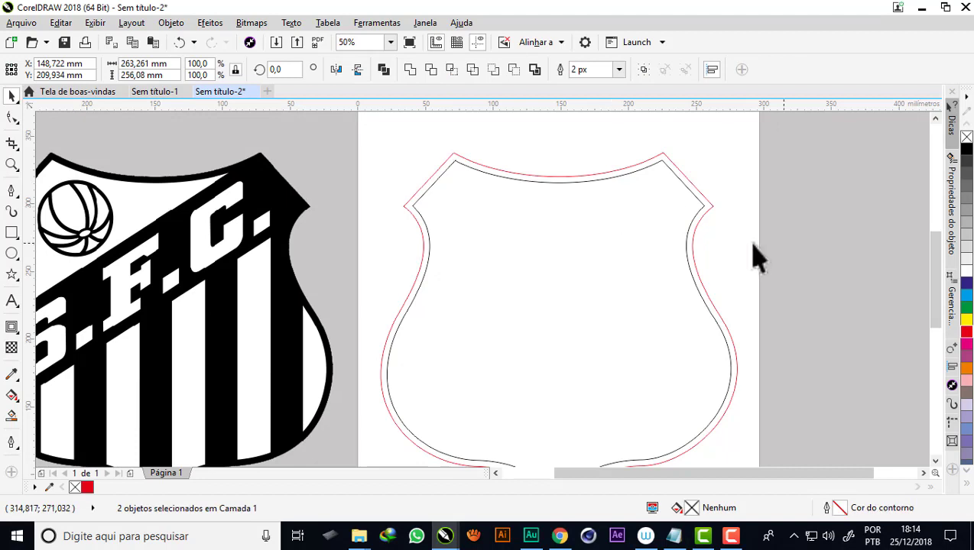
left_click(603, 269)
Fill the outer shield curve with black.
key("Tab")
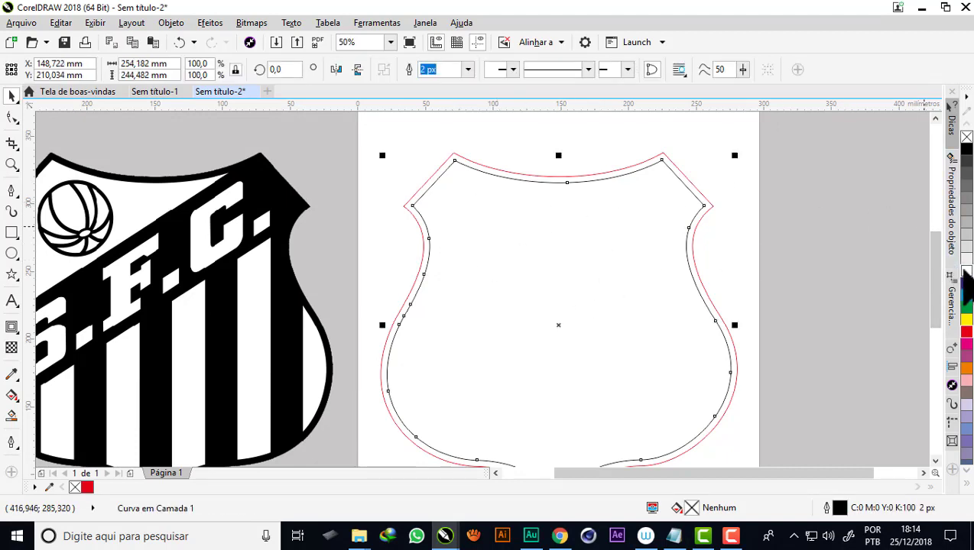
left_click(863, 254)
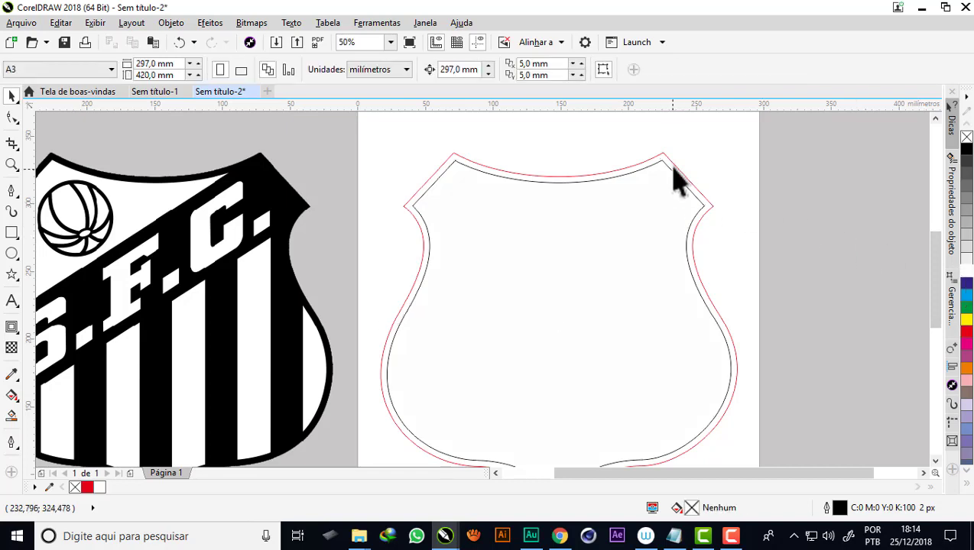
left_click(673, 166)
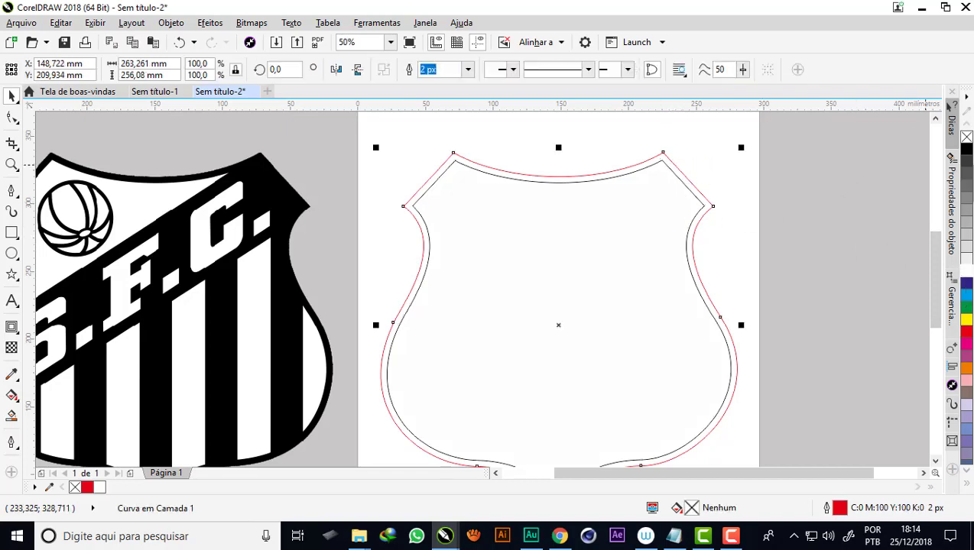
right_click(966, 149)
left_click(907, 203)
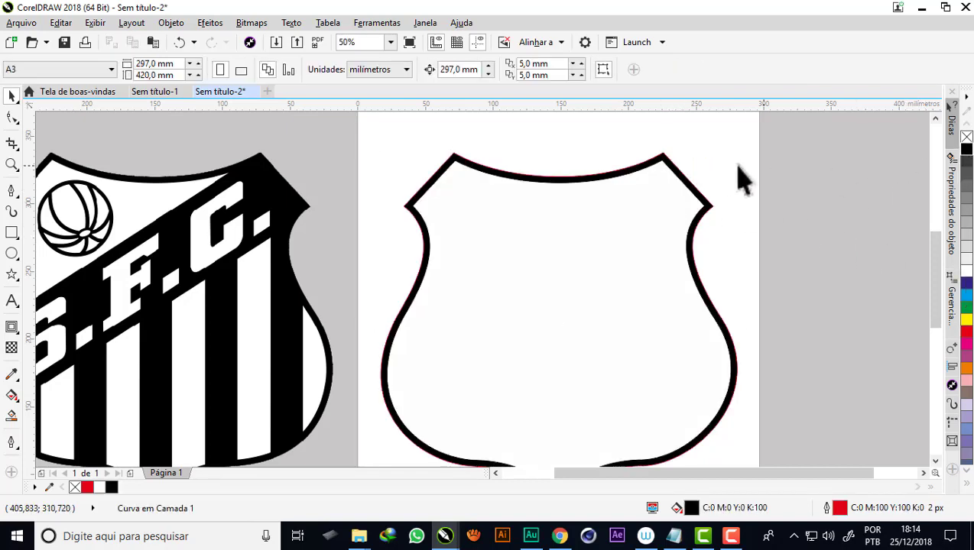
Remove the red outline from the black shield curve.
left_click(670, 159)
right_click(967, 137)
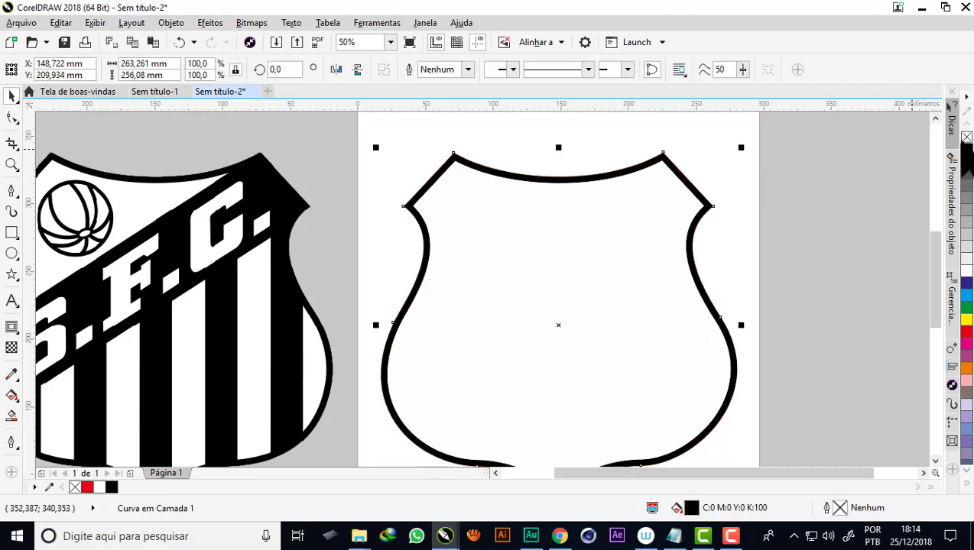
left_click(875, 201)
scroll(670, 202, "down", 2)
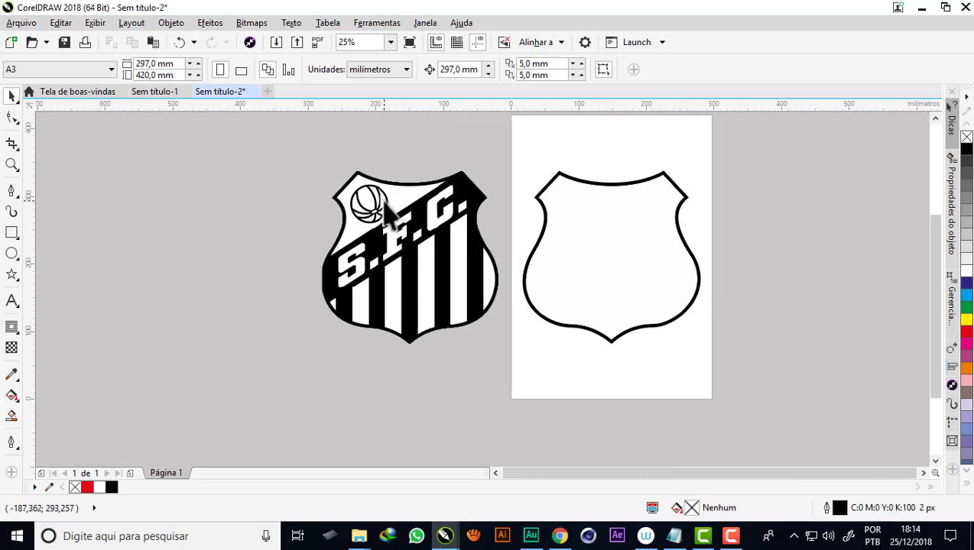
scroll(404, 218, "up", 2)
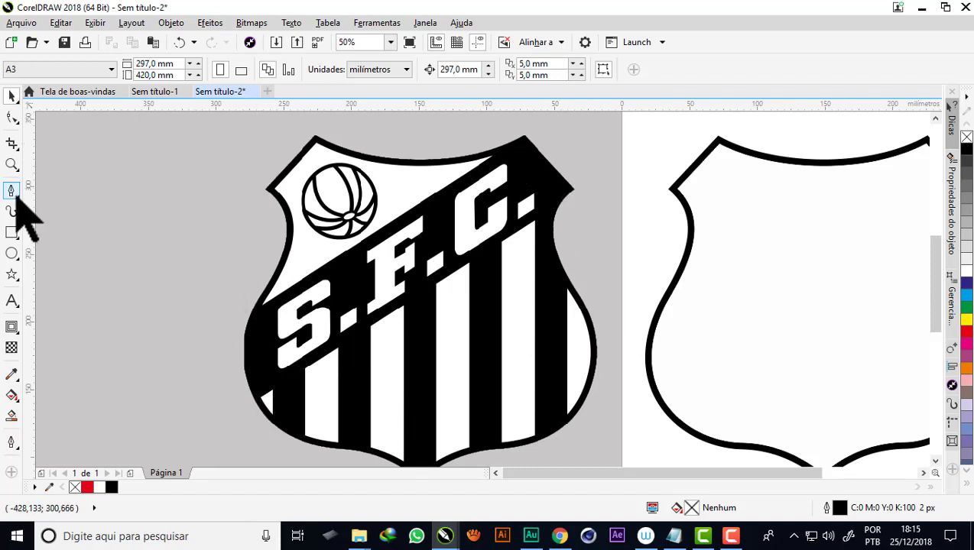
Draw a 3-point rectangle along the crest's diagonal band, rotated 312,708°, redrawing it once.
left_click(11, 232)
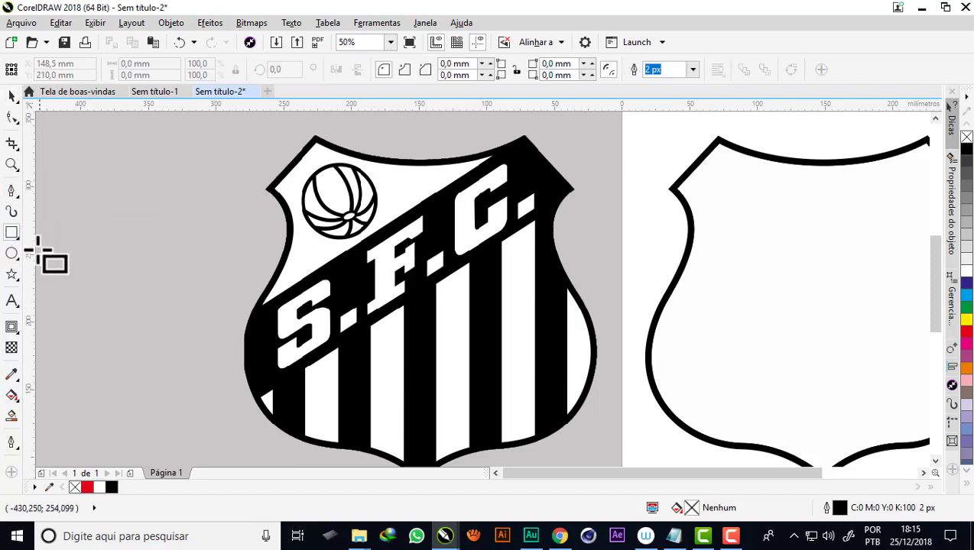
left_click(16, 237)
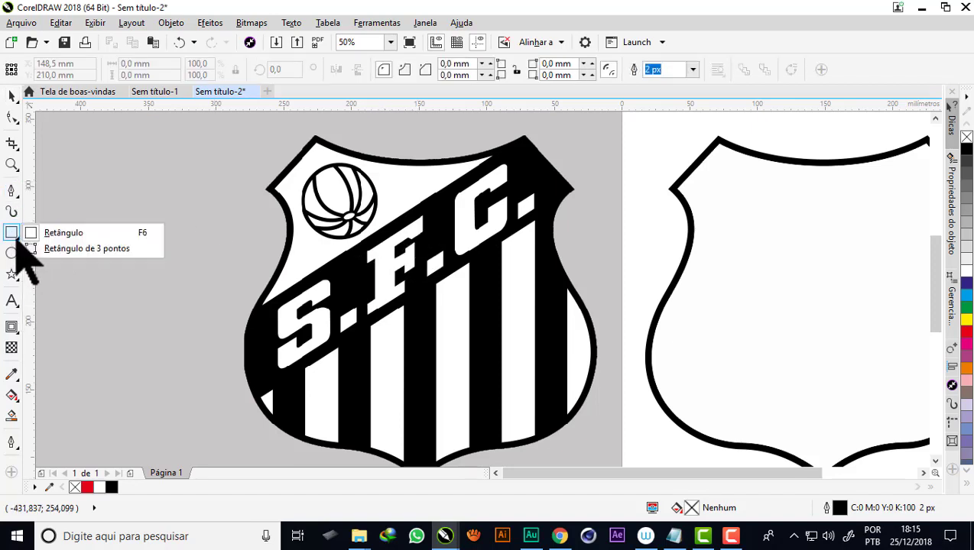
left_click(104, 248)
mouse_move(532, 129)
left_mouse_down()
mouse_move(544, 197)
mouse_move(578, 191)
left_mouse_up()
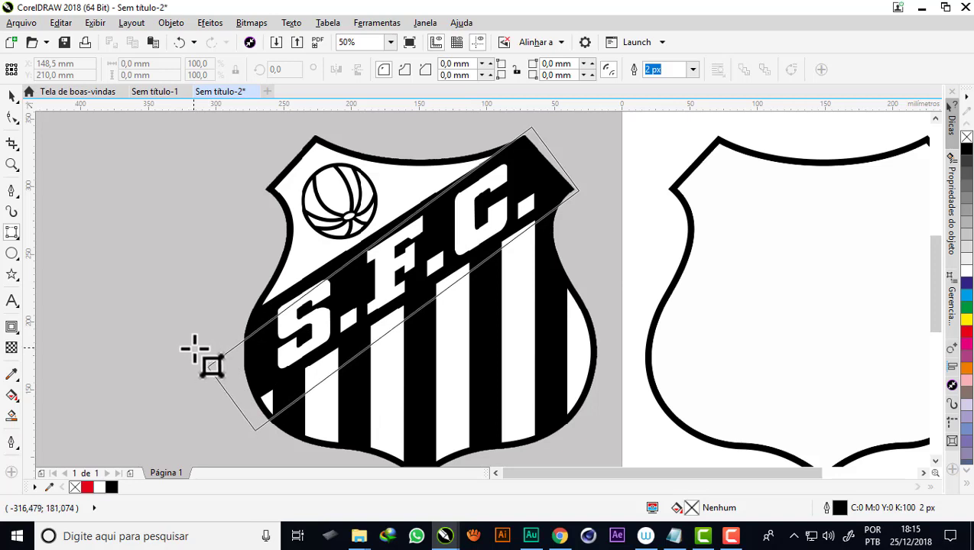
left_click(195, 351)
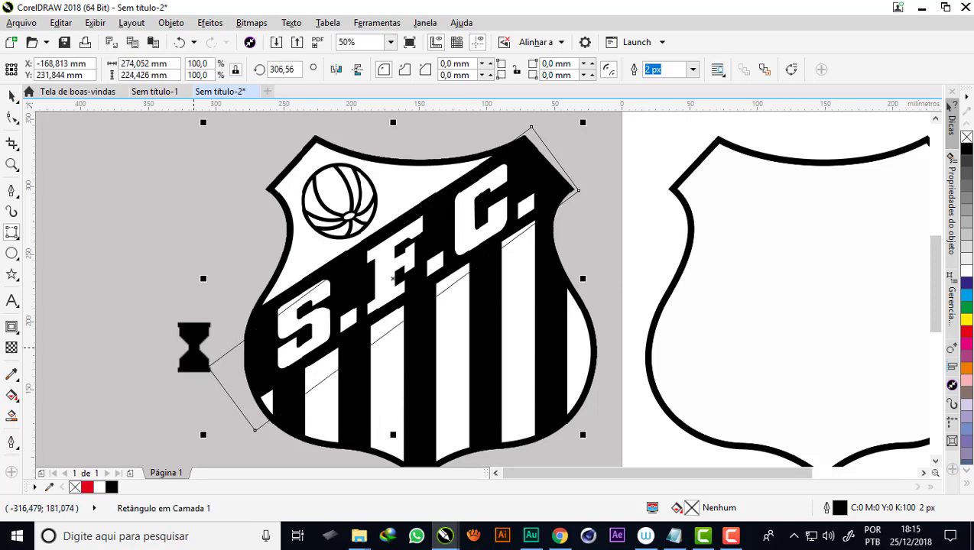
key("ctrl+z")
left_click_drag(526, 135, 574, 188)
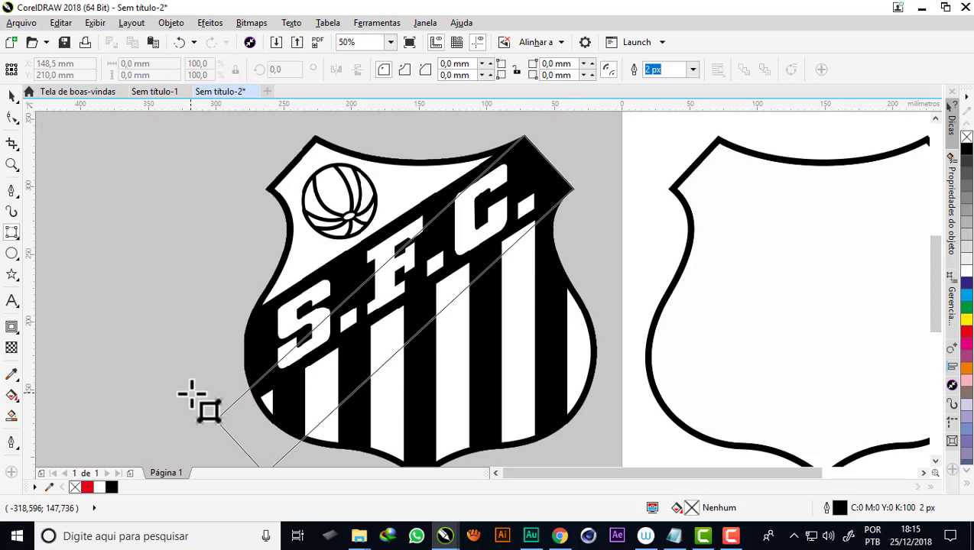
left_click(196, 398)
scroll(217, 282, "down", 1)
scroll(278, 317, "up", 1)
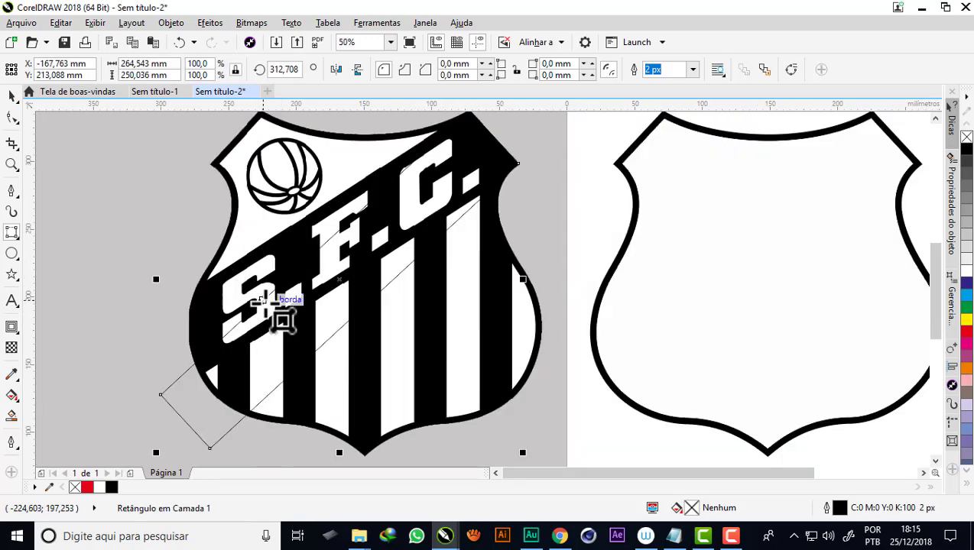
Fill the bar red, rotate it to a shallower angle, and move it up across the right shield.
left_click(966, 332)
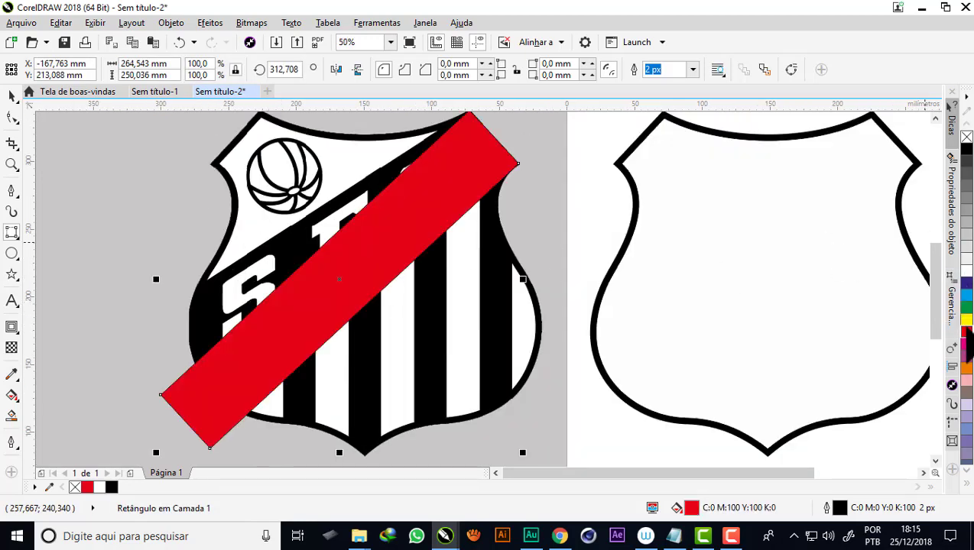
left_click(12, 95)
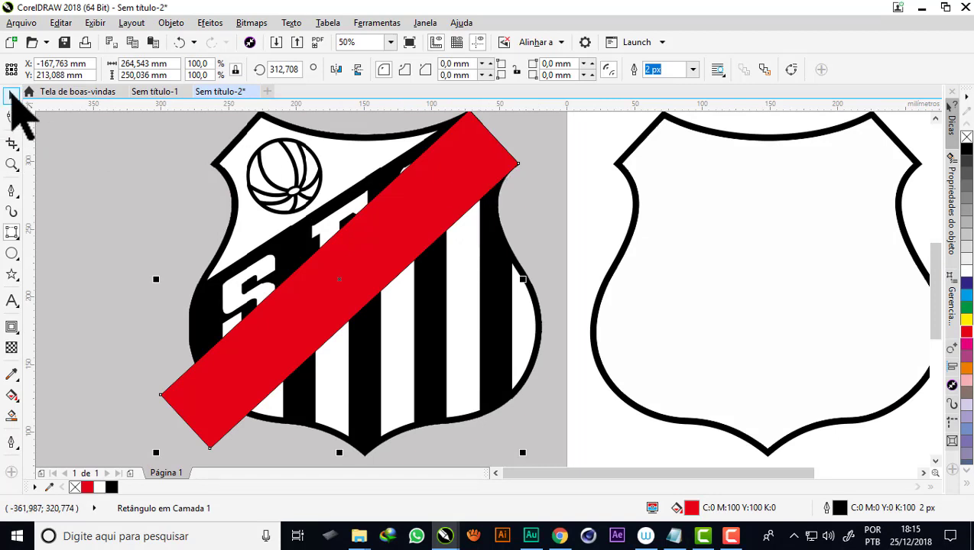
left_click(344, 258)
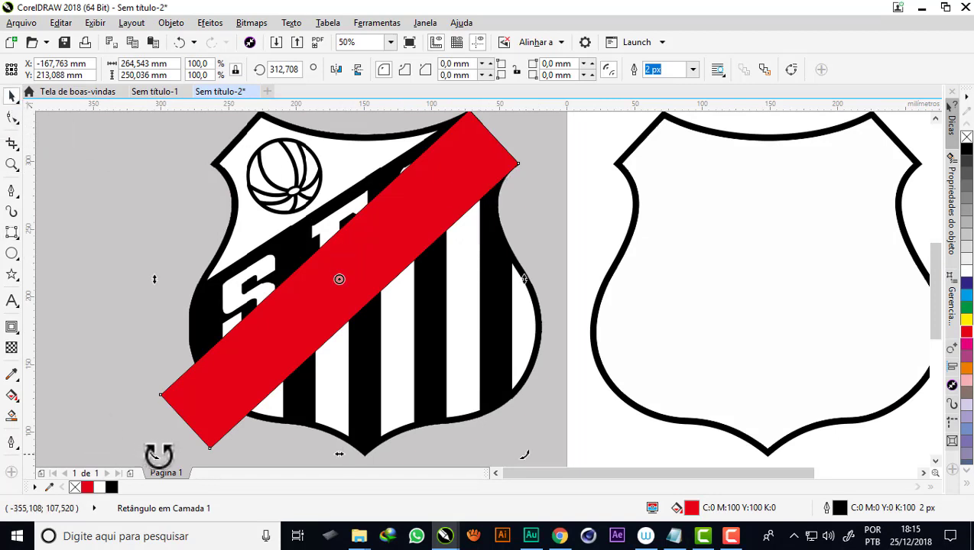
left_click_drag(152, 452, 143, 396)
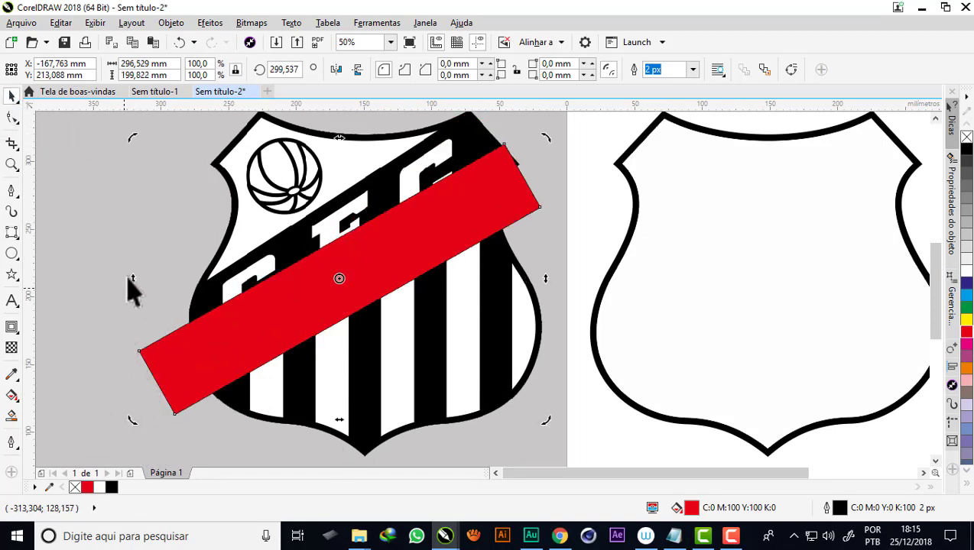
left_click_drag(305, 304, 304, 273)
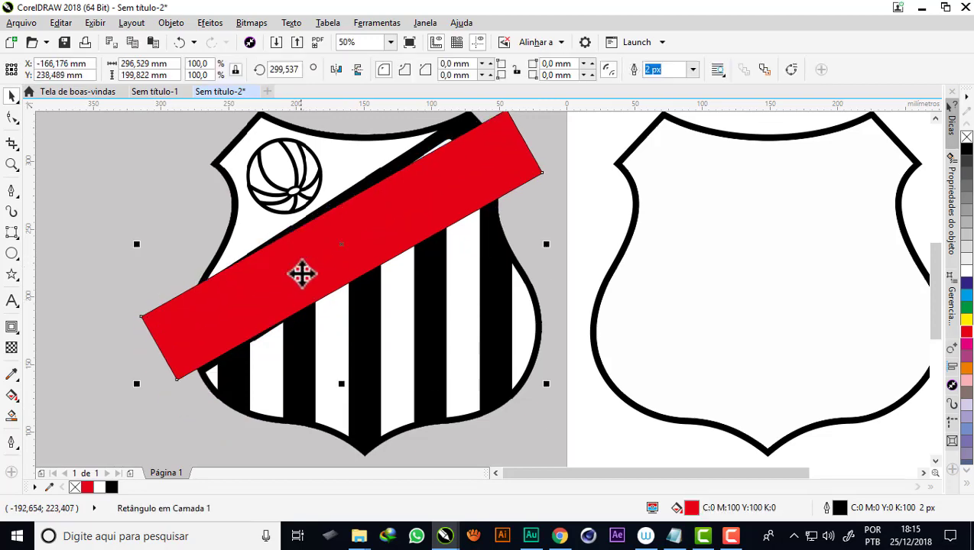
scroll(337, 229, "down", 2)
scroll(257, 289, "up", 2)
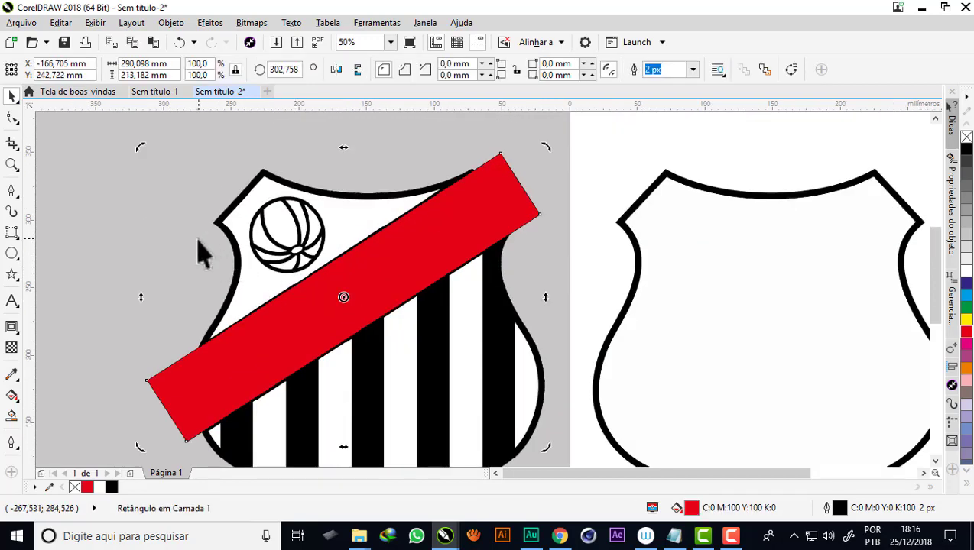
scroll(314, 225, "down", 2)
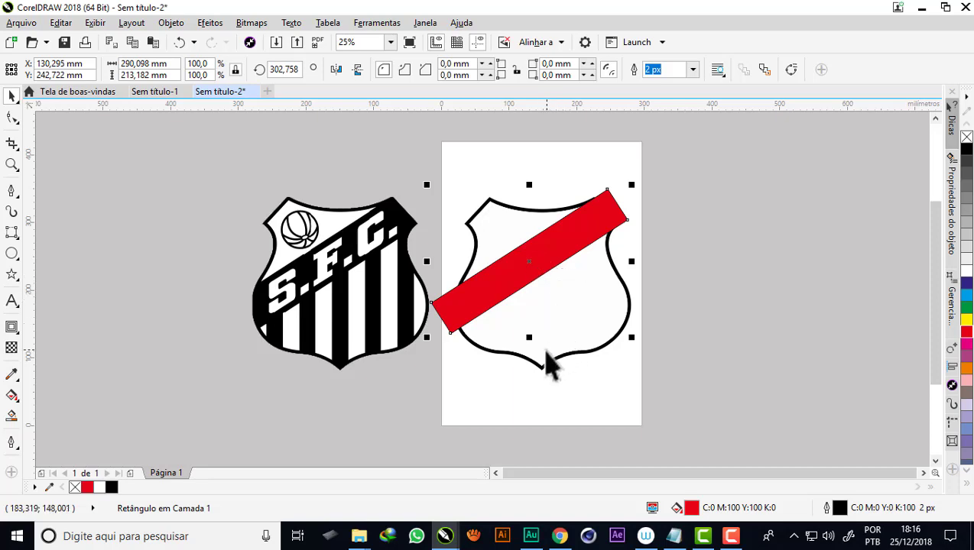
Trim the right shield with the red bar, then delete the leftover bar.
left_click(544, 364, "shift")
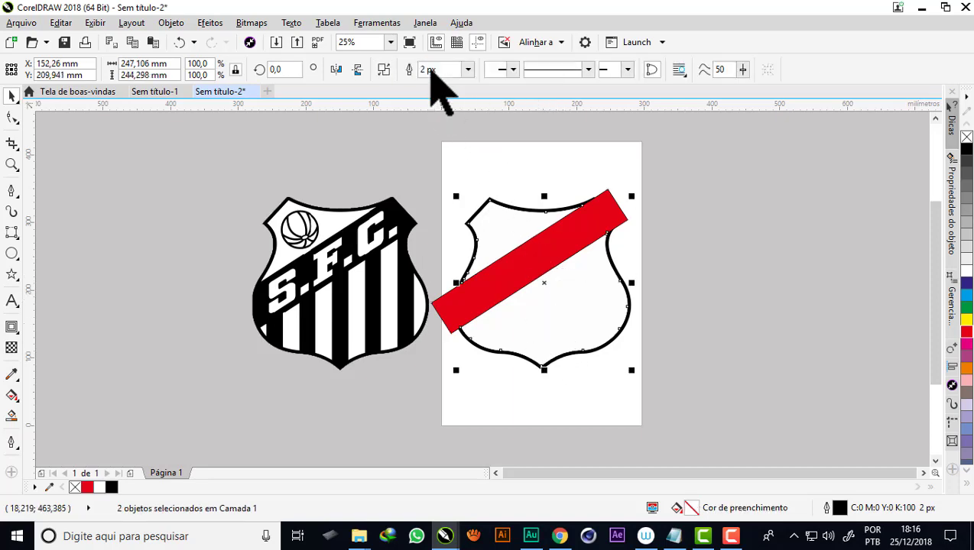
left_click(433, 70)
left_click(698, 315)
mouse_move(605, 218)
left_mouse_down()
mouse_move(803, 317)
mouse_move(799, 310)
left_mouse_up()
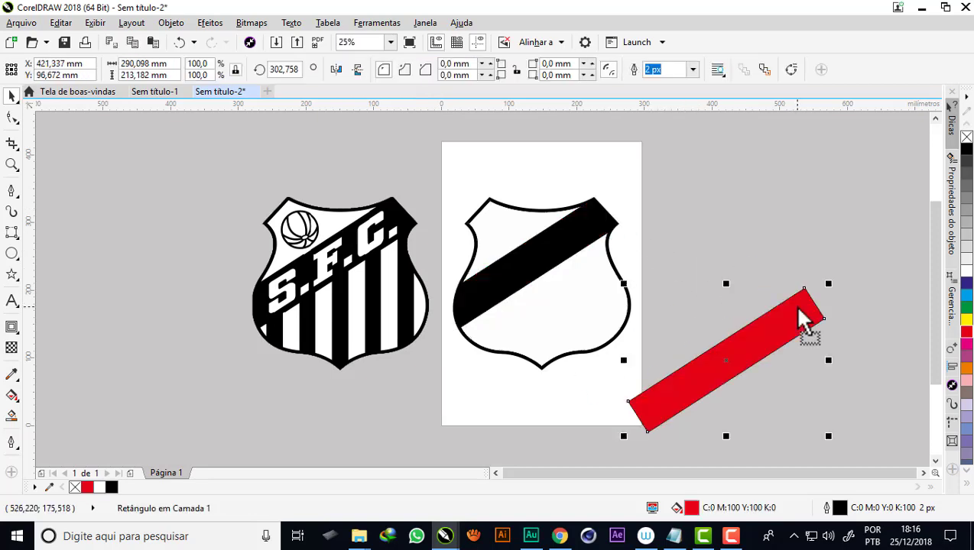
key("Delete")
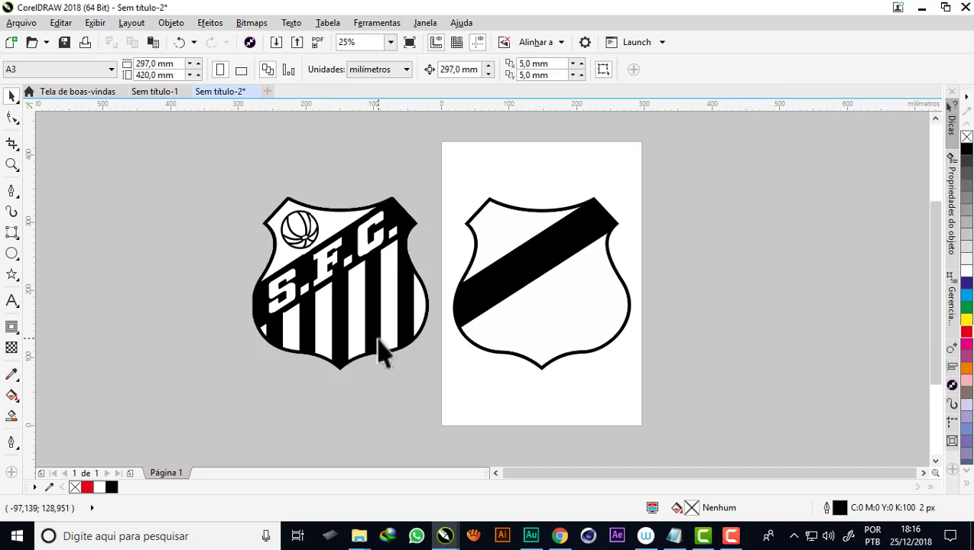
Draw a 23,416 × 256,117 mm rectangle over one of the crest's black stripes.
scroll(354, 365, "up", 1)
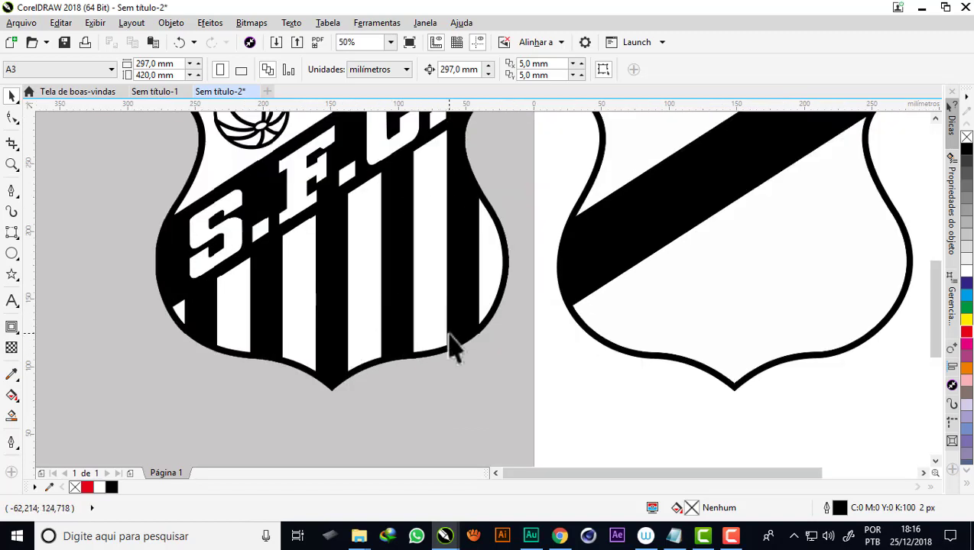
left_click(15, 237)
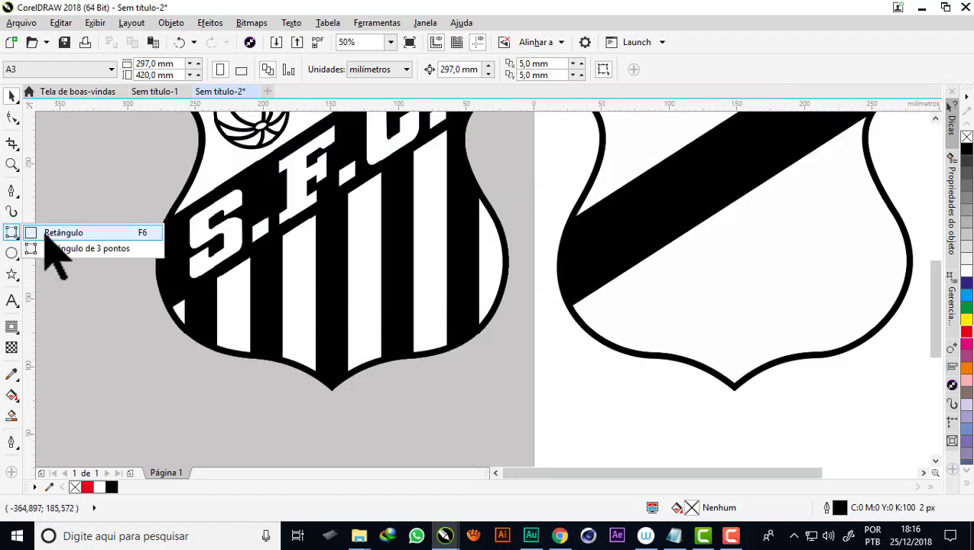
left_click(61, 234)
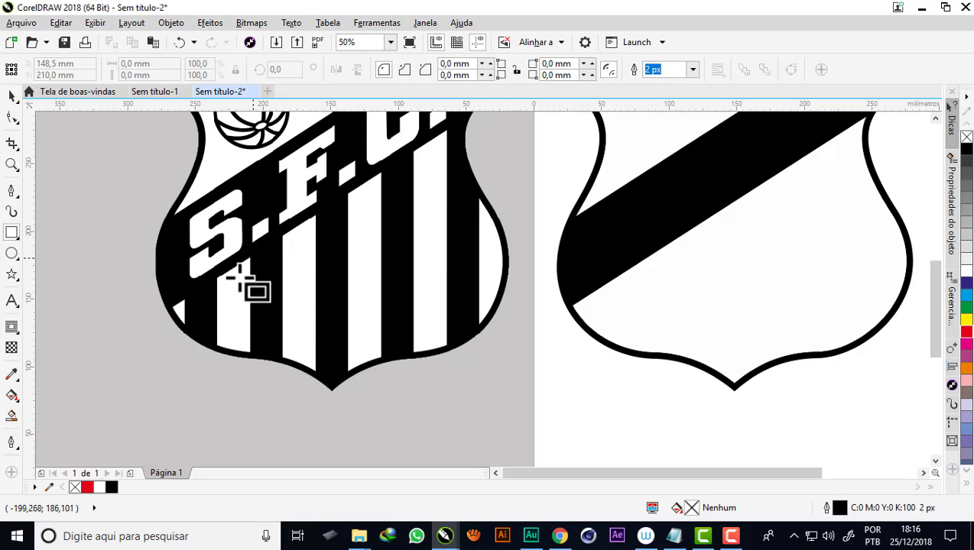
scroll(248, 283, "down", 1)
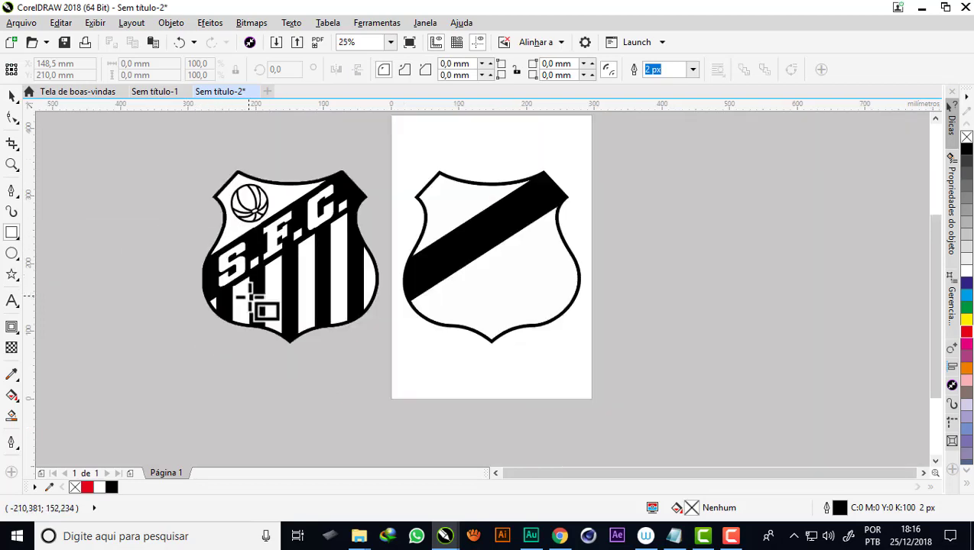
scroll(356, 246, "up", 1)
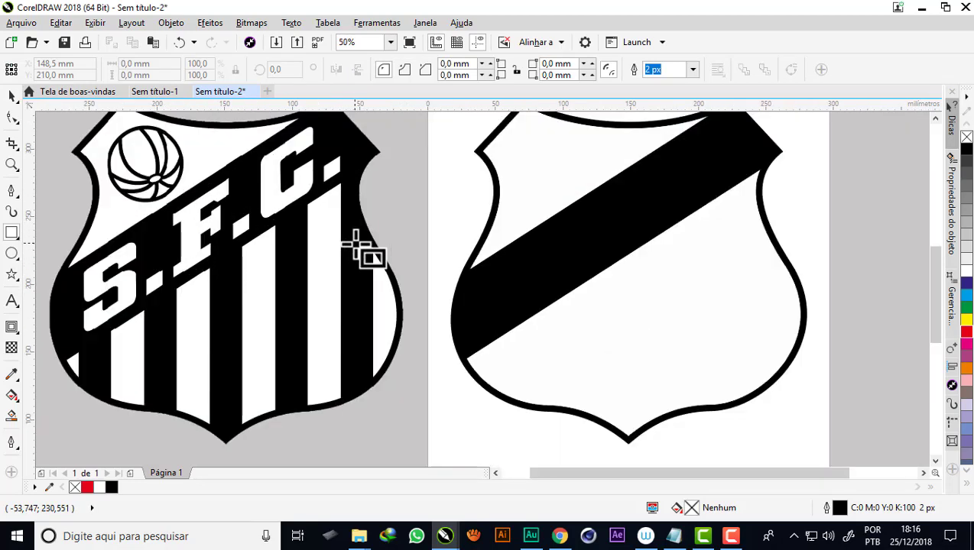
mouse_move(343, 139)
left_mouse_down()
mouse_move(370, 462)
mouse_move(373, 444)
left_mouse_up()
scroll(348, 252, "up", 1)
scroll(341, 269, "up", 1)
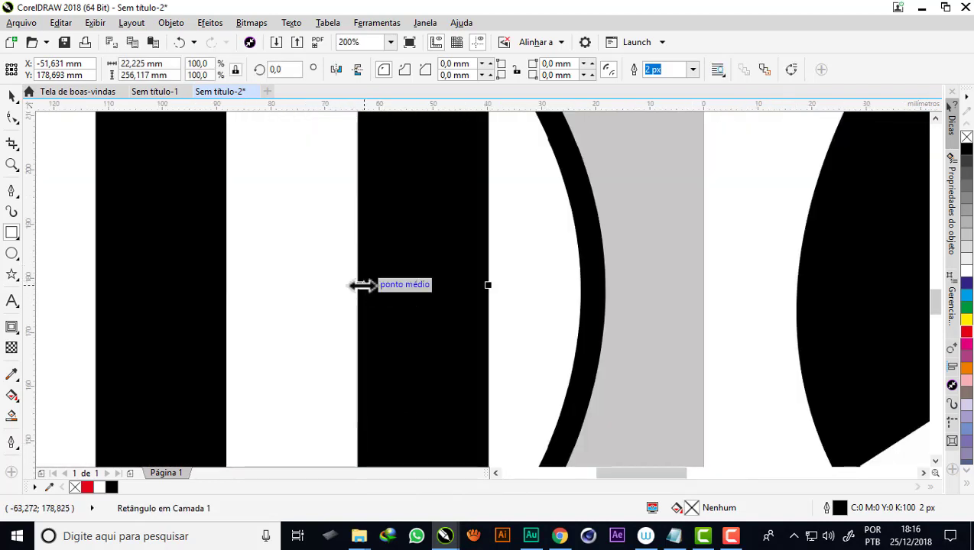
left_click_drag(362, 284, 357, 282)
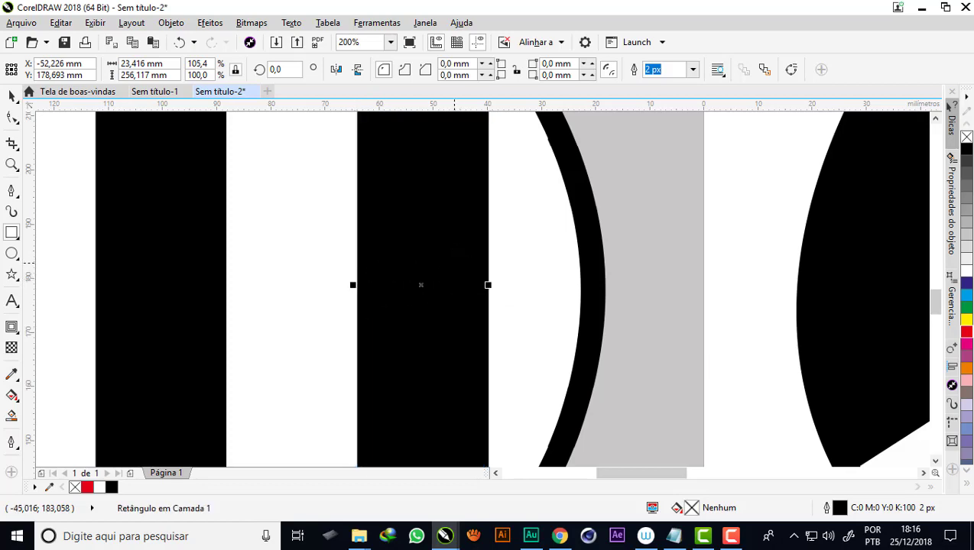
Place copies of the rectangle over the remaining stripes, five rectangles in total.
scroll(483, 280, "down", 3)
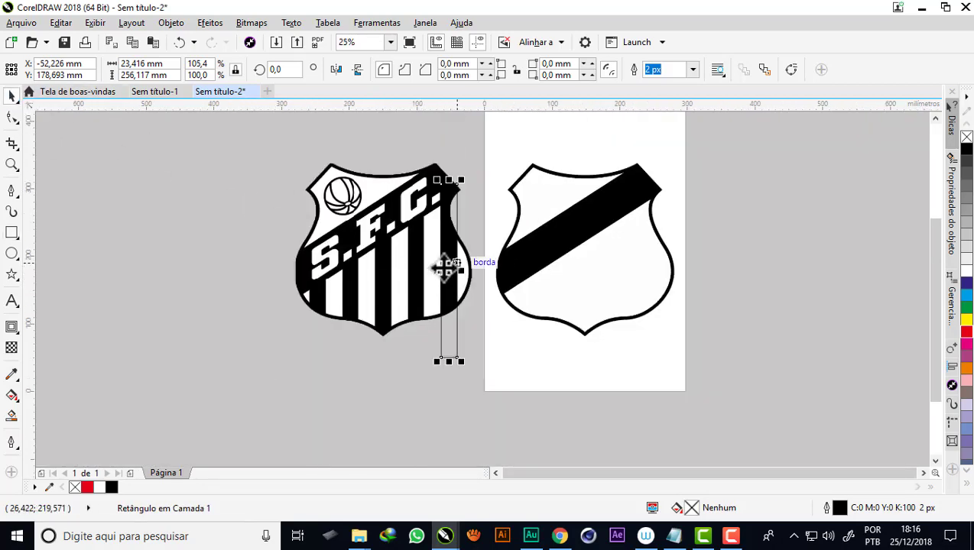
scroll(451, 271, "up", 1)
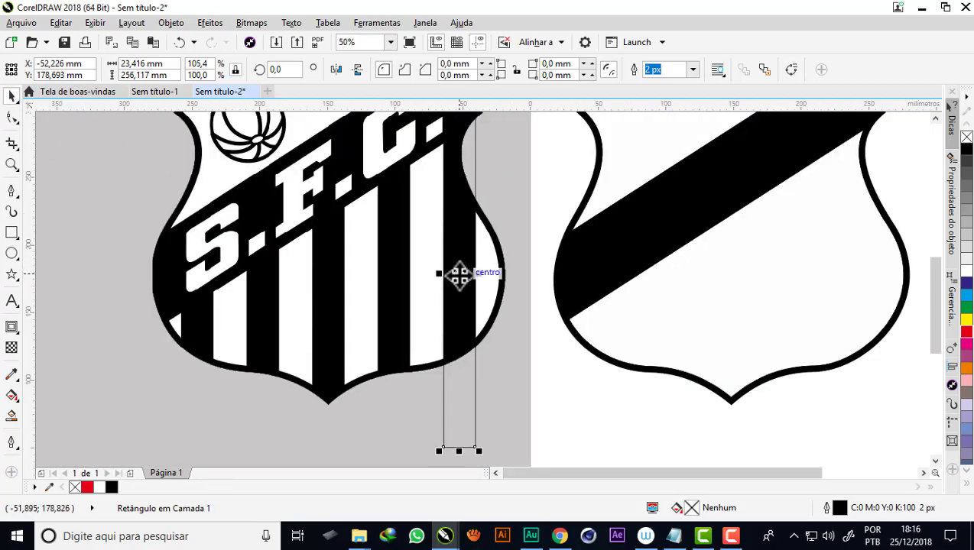
left_click_drag(459, 274, 200, 276)
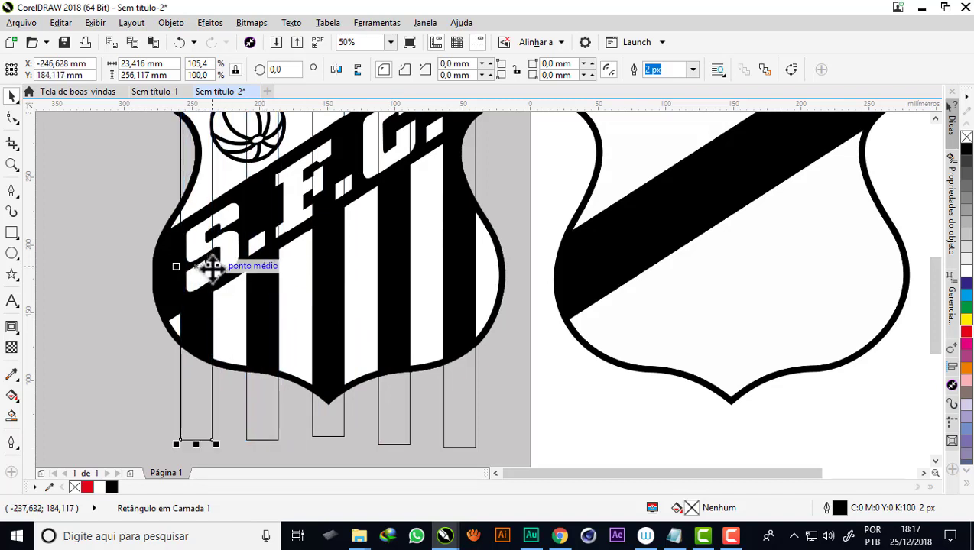
scroll(200, 268, "down", 1)
Break the right shield apart into separate curves with Separar Curva.
left_click(115, 237)
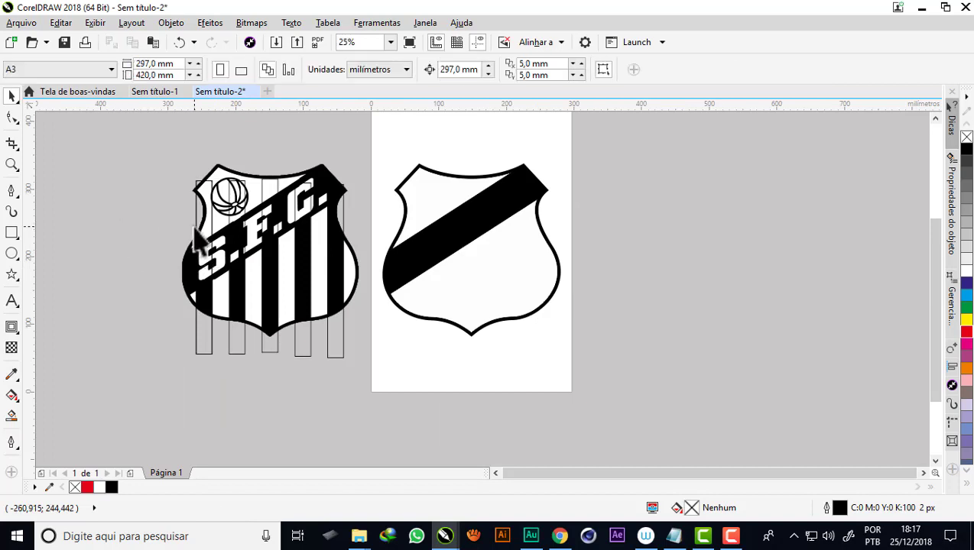
left_click(444, 199)
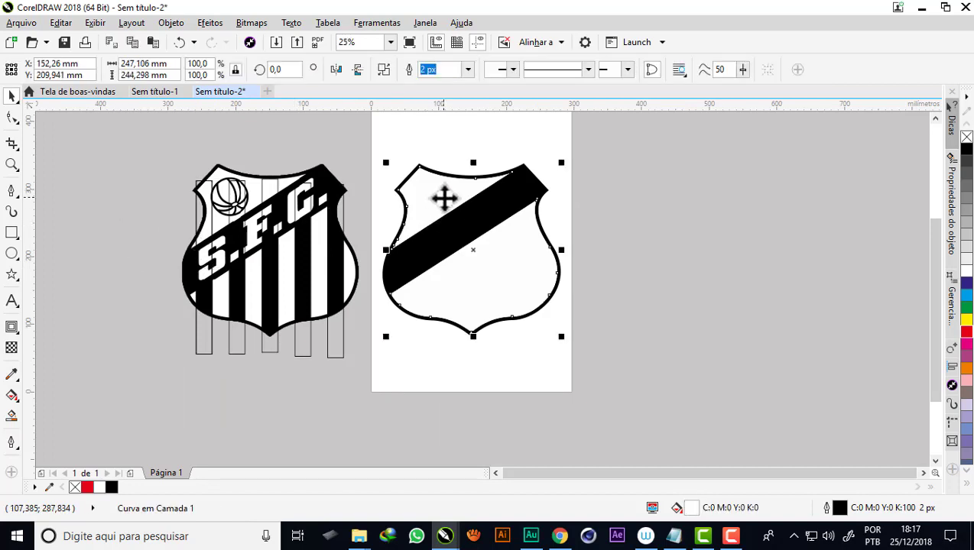
right_click(440, 204)
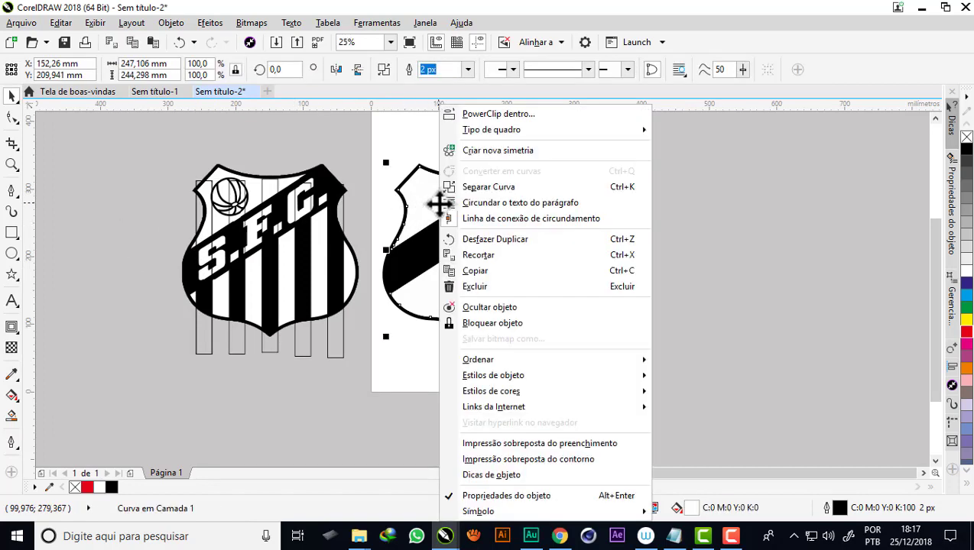
left_click(478, 188)
left_click(589, 237)
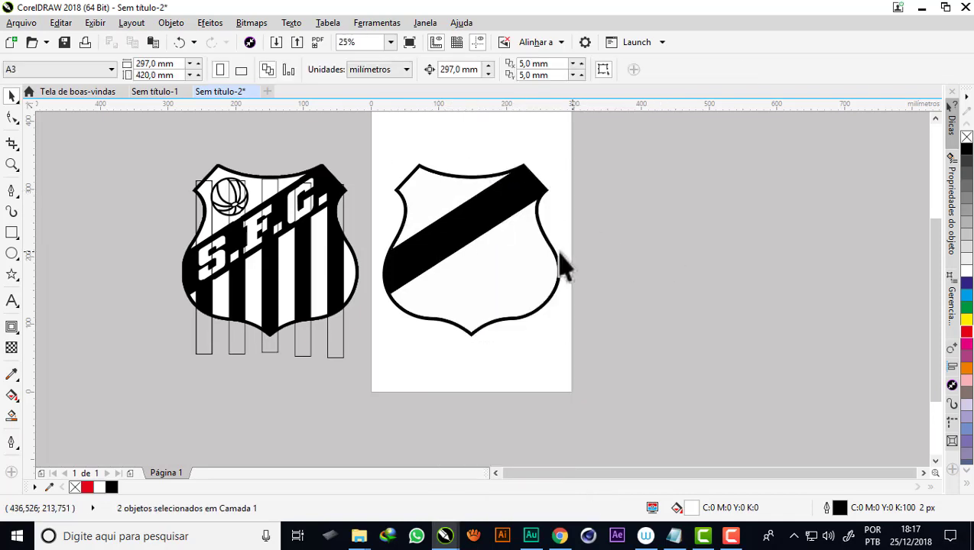
left_click(558, 262)
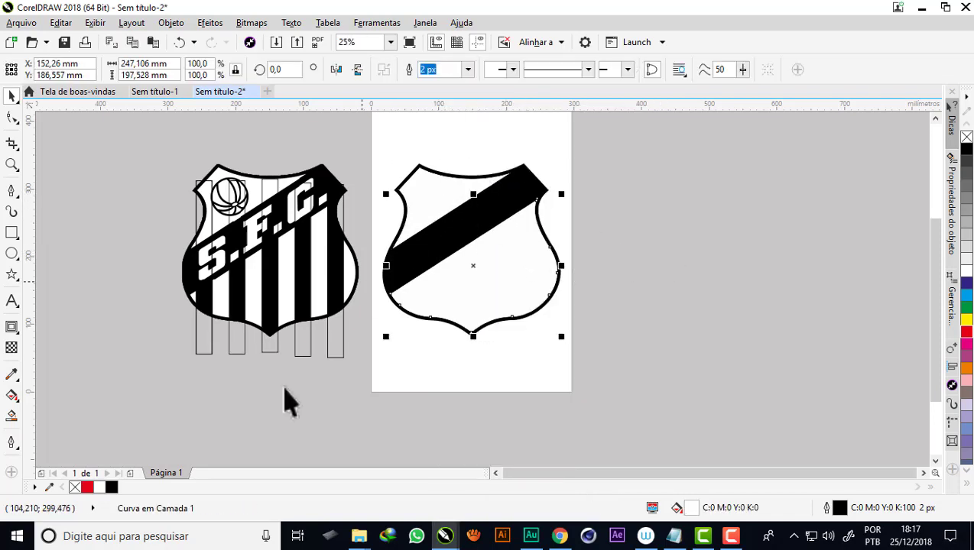
left_click(241, 392)
Weld the five stripe rectangles into one 217,818 × 264,187 mm curve.
left_click(208, 352)
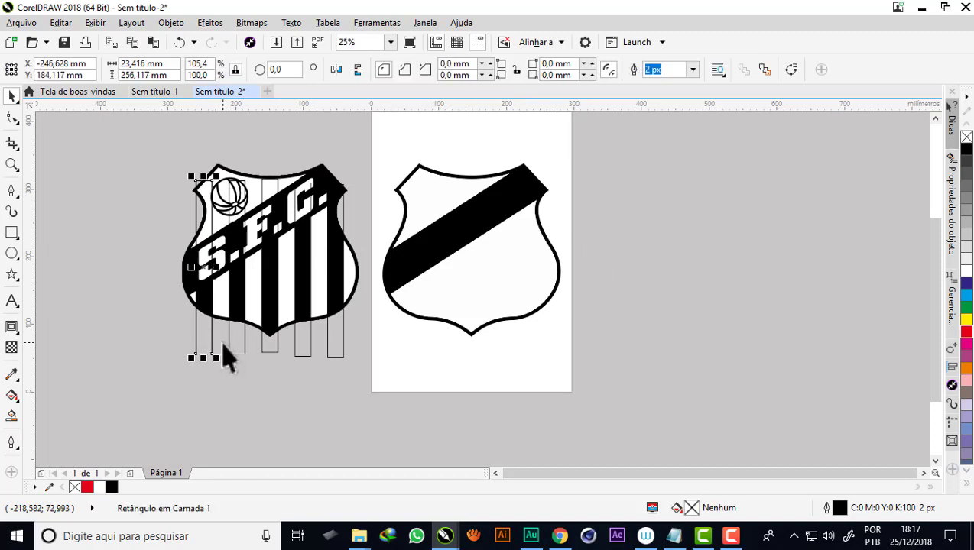
scroll(226, 353, "up", 1)
left_click(258, 363, "shift")
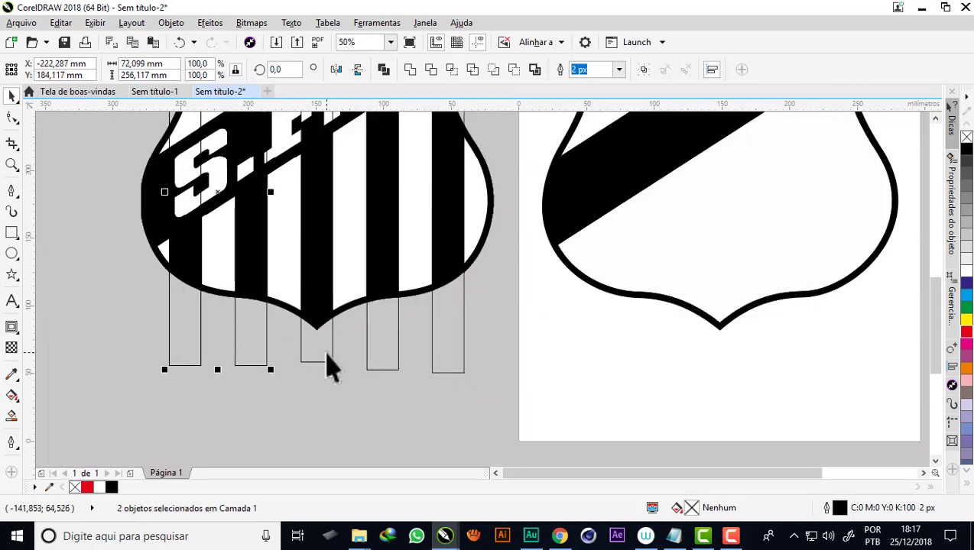
left_click(374, 366, "shift")
left_click(450, 355, "shift")
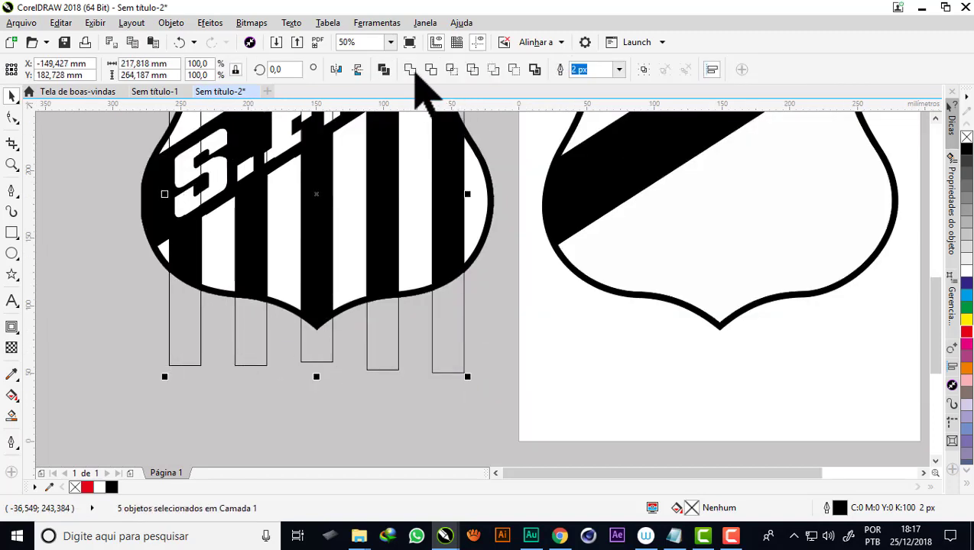
left_click(411, 69)
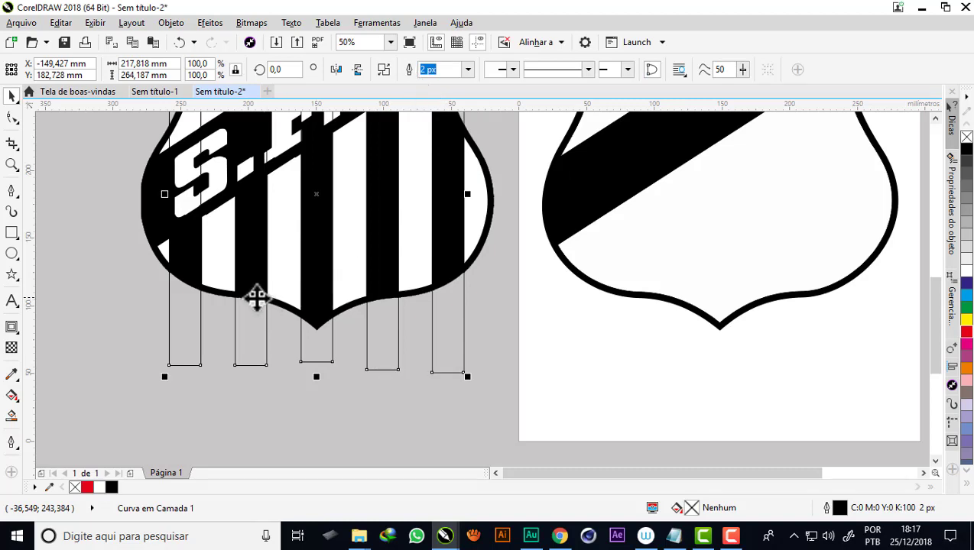
scroll(256, 293, "down", 4)
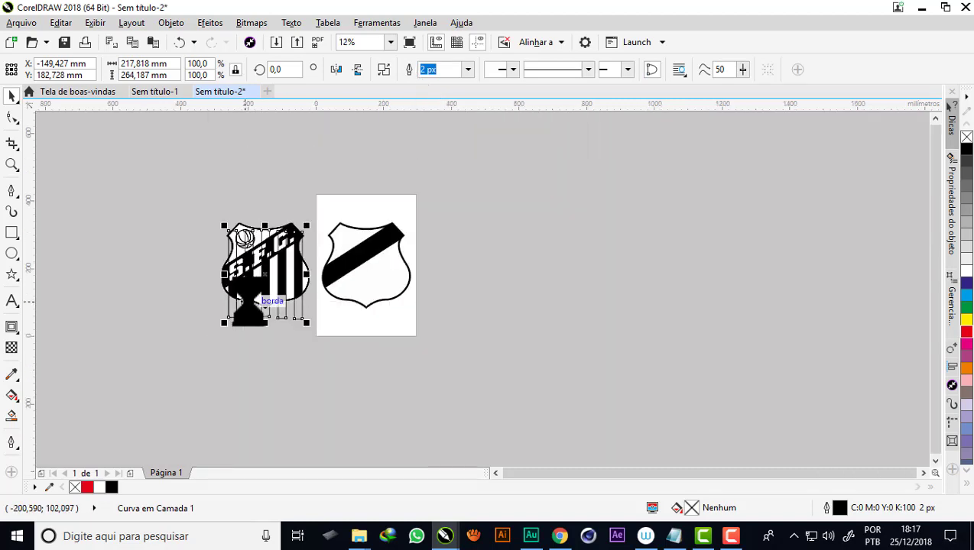
Move the stripe curve onto the right shield and intersect it with the shield border.
left_click_drag(263, 301, 364, 301)
left_click_drag(249, 301, 334, 291)
scroll(334, 290, "up", 1)
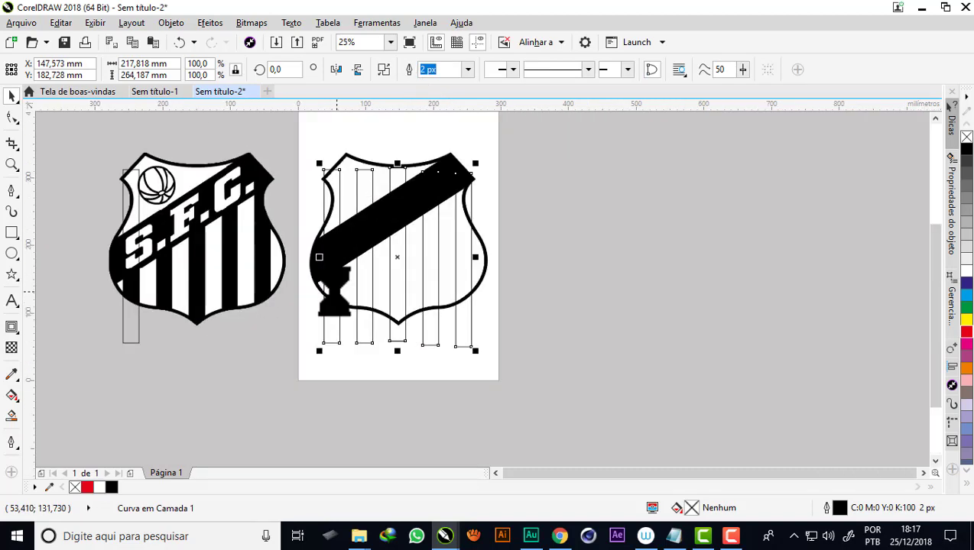
key("ctrl+z")
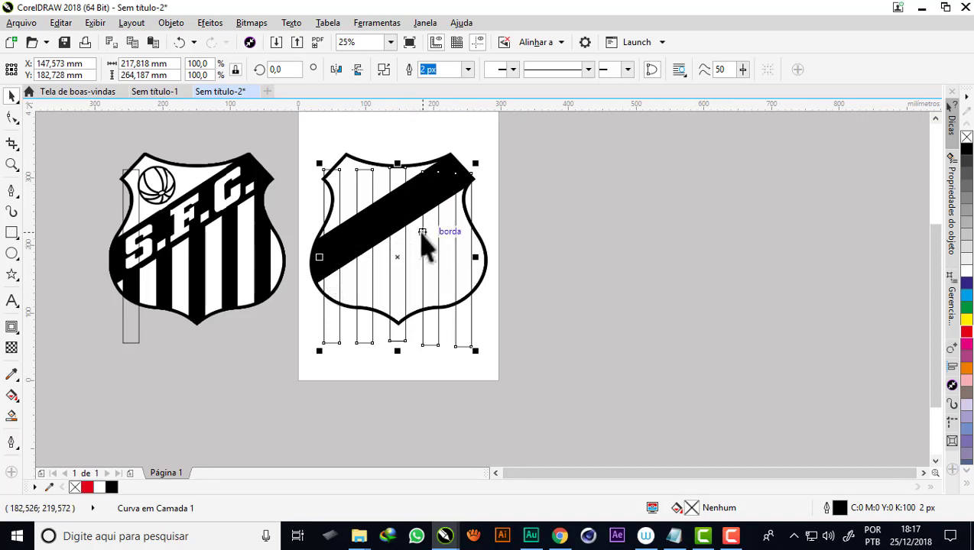
scroll(451, 260, "up", 1)
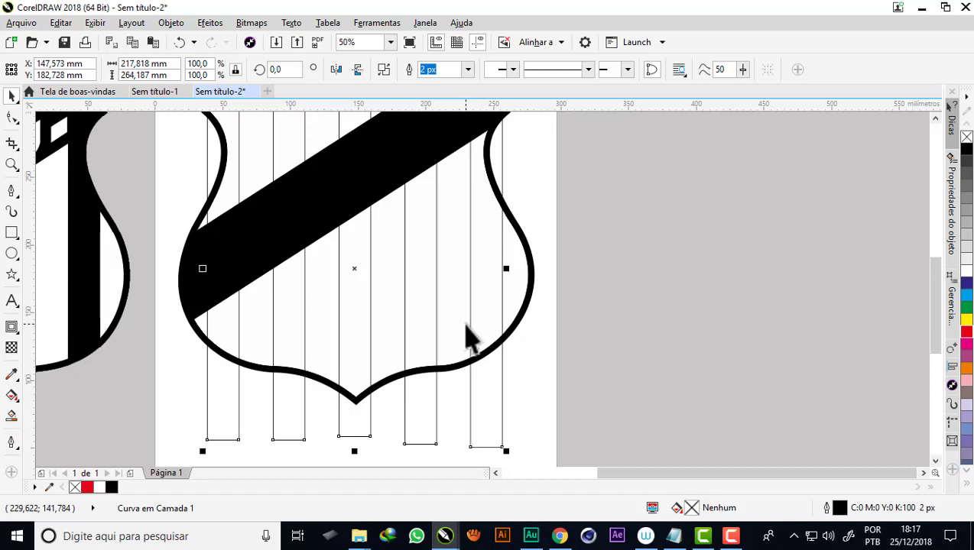
left_click(520, 306, "shift")
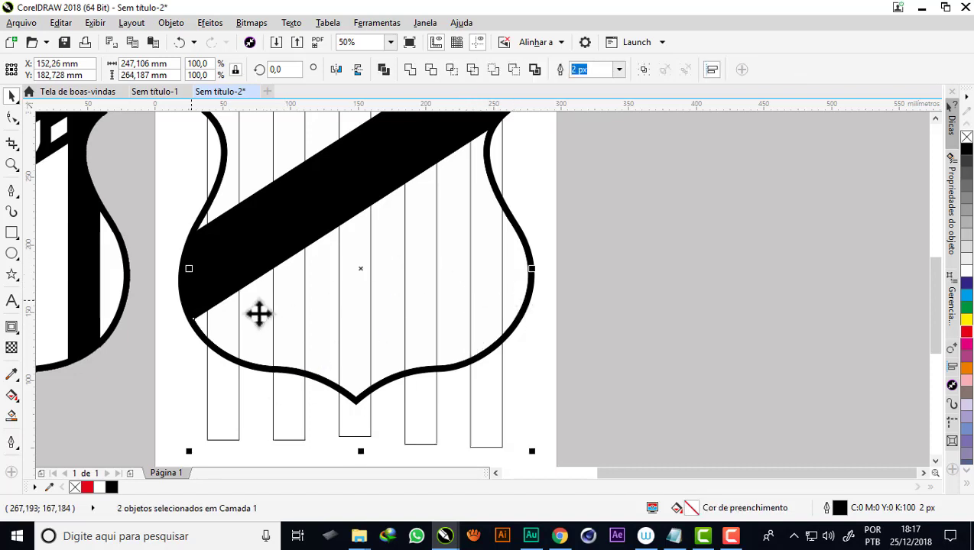
left_click(431, 69)
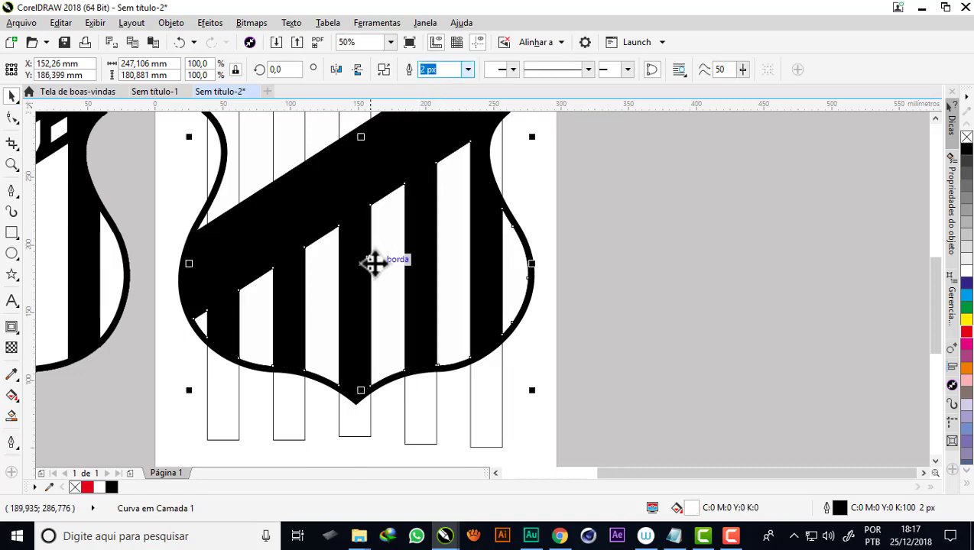
Delete the leftover stripe rectangles.
scroll(373, 262, "down", 3)
left_click(418, 321)
mouse_move(404, 312)
left_mouse_down()
mouse_move(689, 314)
mouse_move(695, 302)
left_mouse_up()
key("Delete")
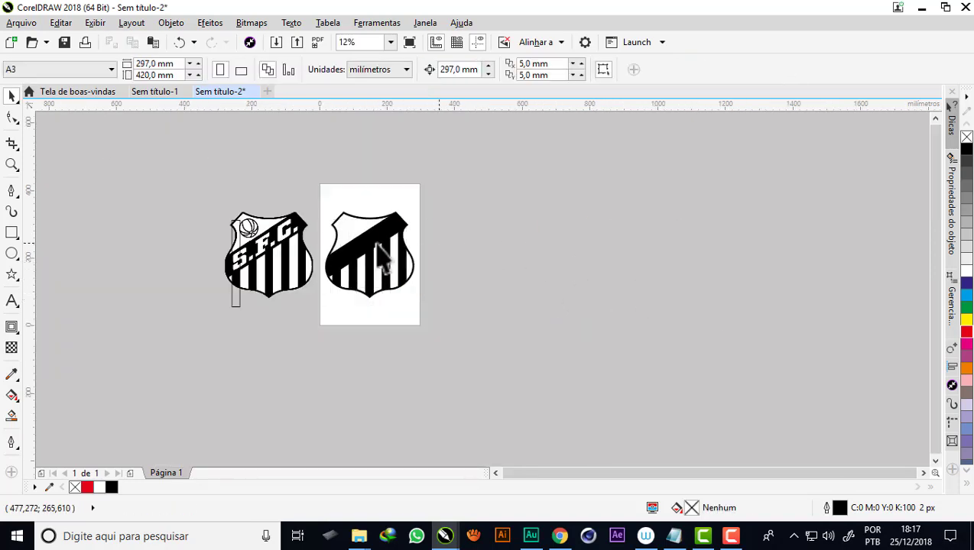
scroll(311, 249, "up", 2)
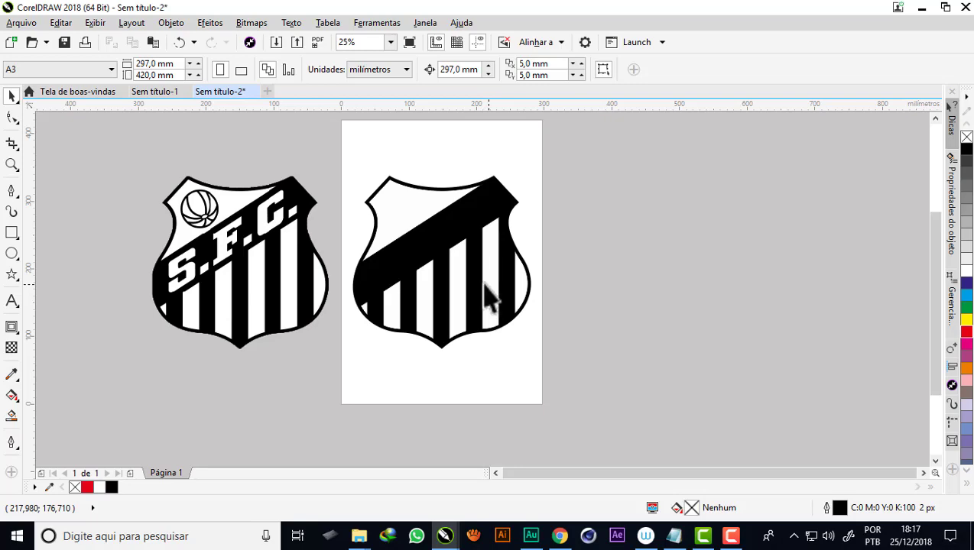
scroll(167, 206, "up", 2)
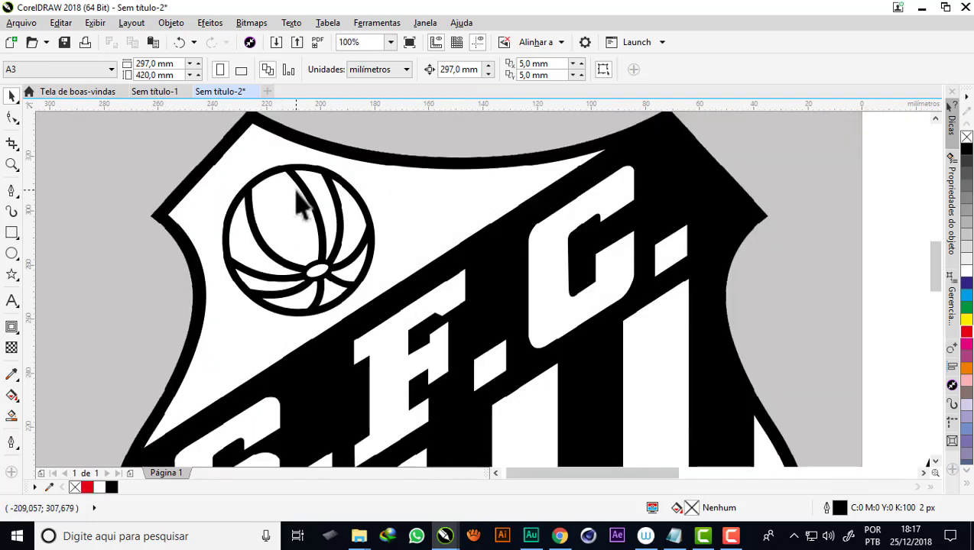
scroll(300, 203, "down", 1)
scroll(285, 243, "up", 1)
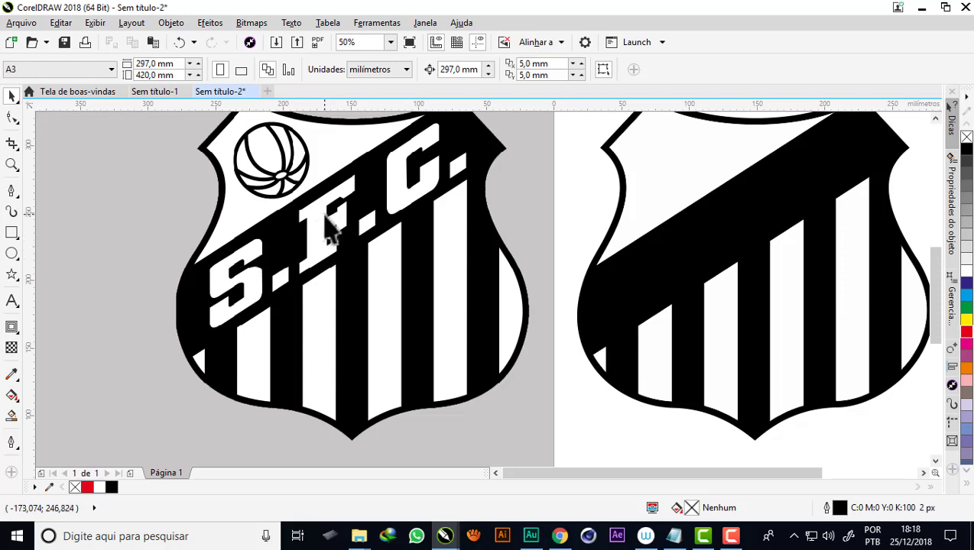
scroll(327, 229, "up", 1)
scroll(191, 331, "down", 1)
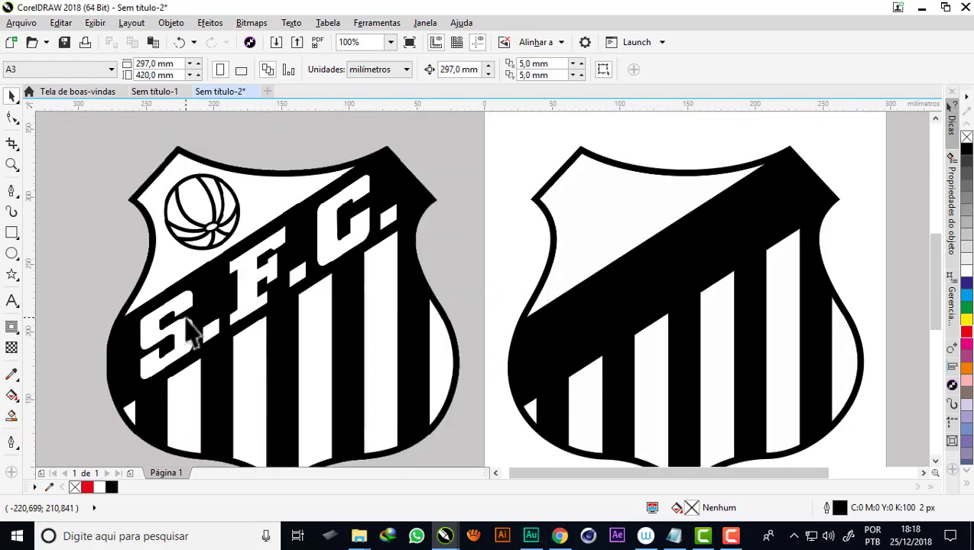
scroll(344, 220, "up", 1)
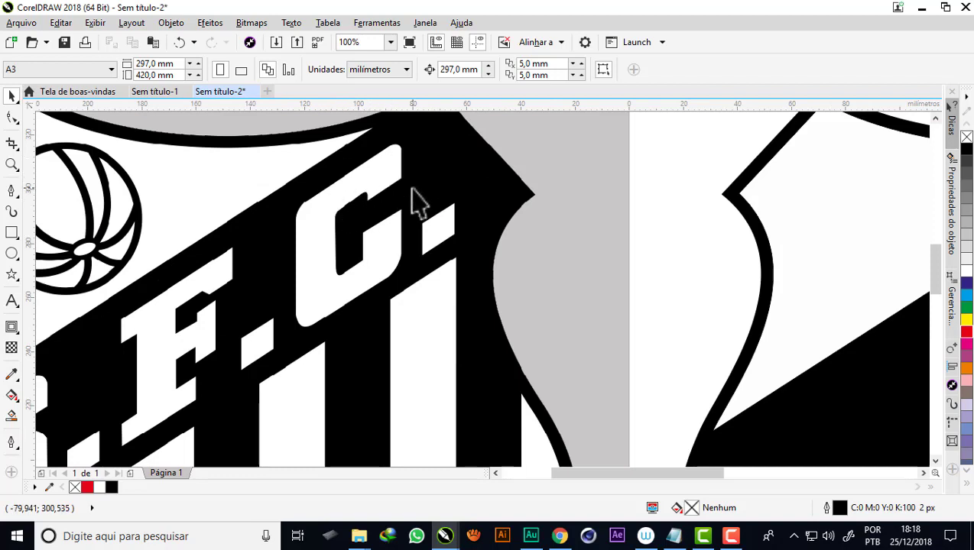
scroll(419, 203, "down", 1)
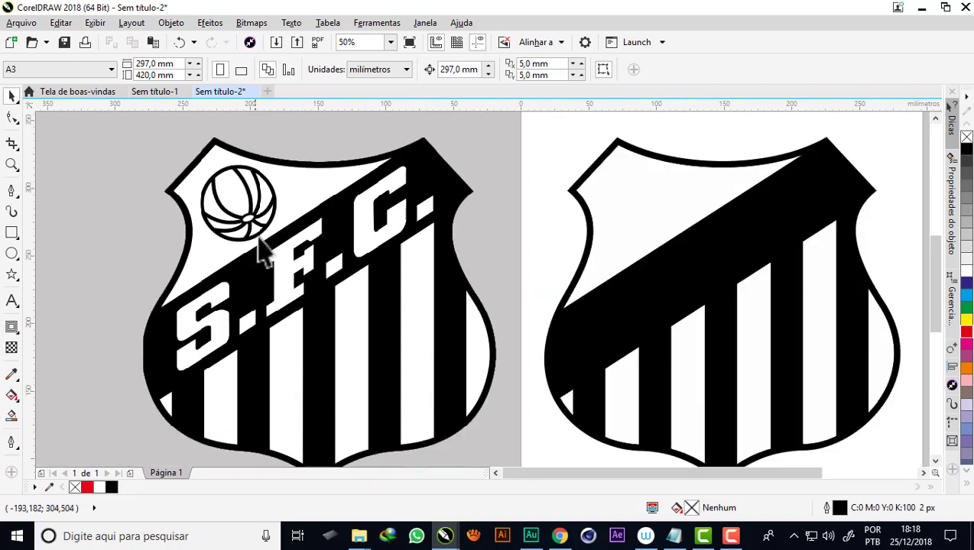
scroll(182, 358, "up", 1)
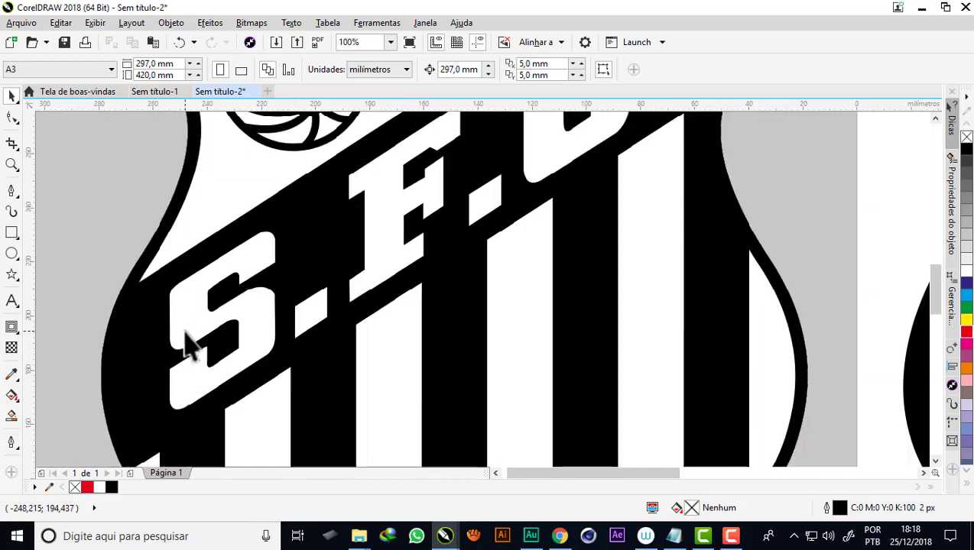
scroll(191, 348, "down", 1)
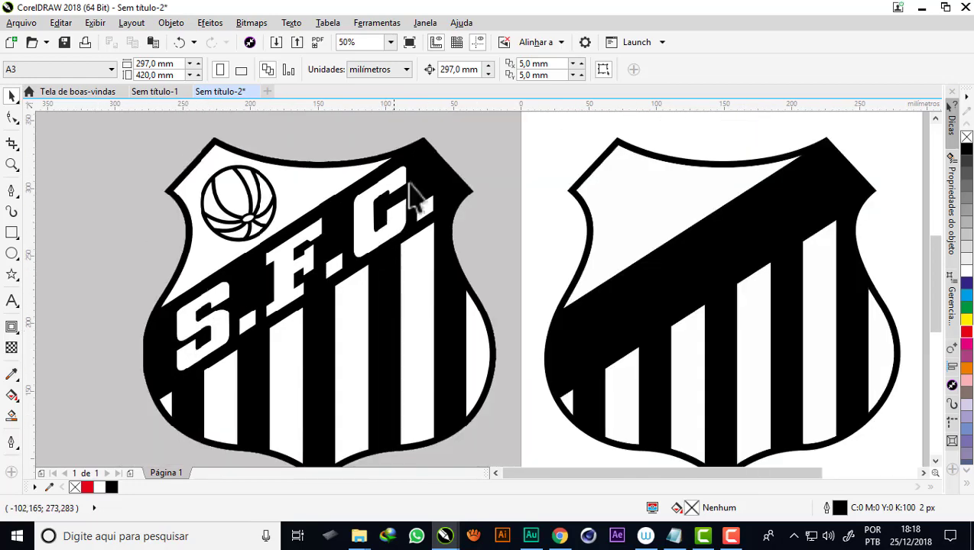
Switch the curve tool to B-Spline and zoom in on the crest lettering.
left_click(18, 239)
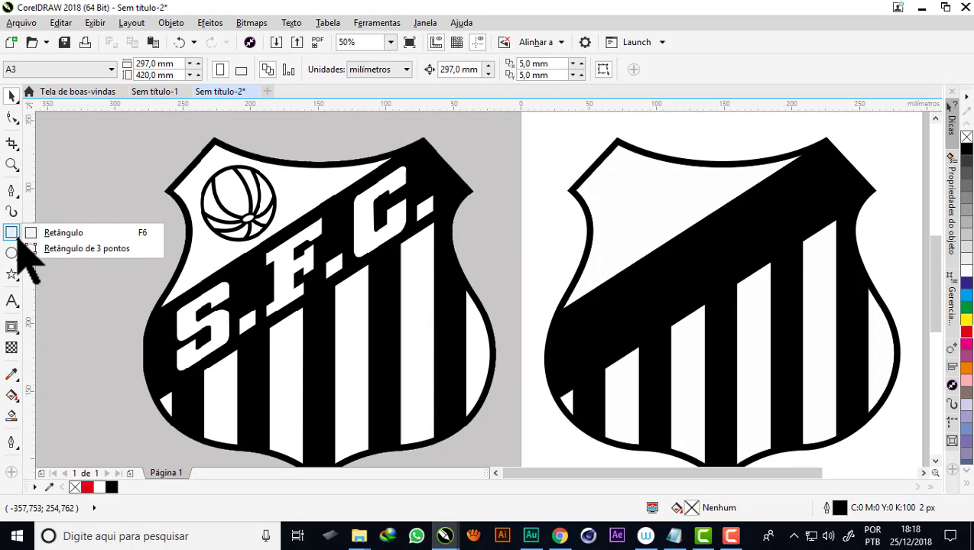
left_click(18, 198)
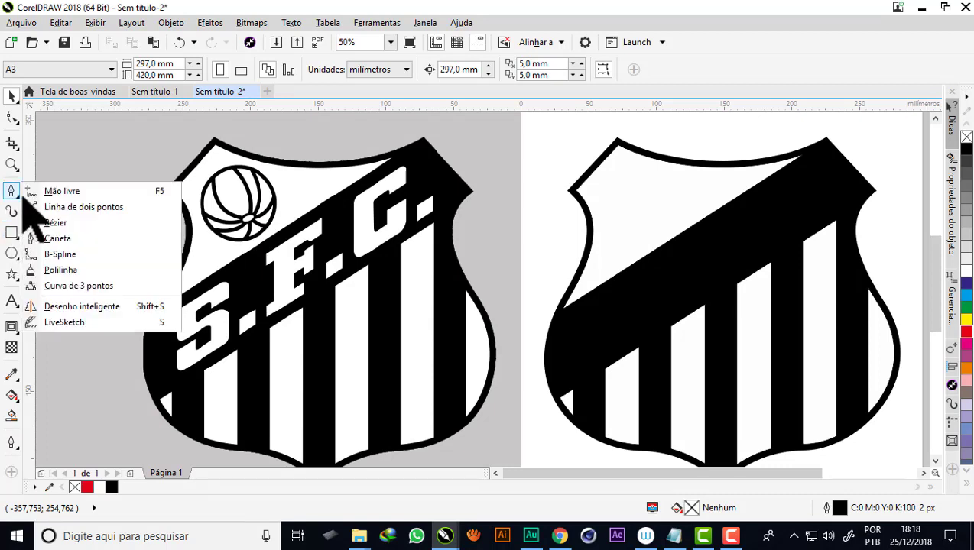
left_click(60, 255)
scroll(386, 172, "up", 1)
scroll(376, 191, "up", 1)
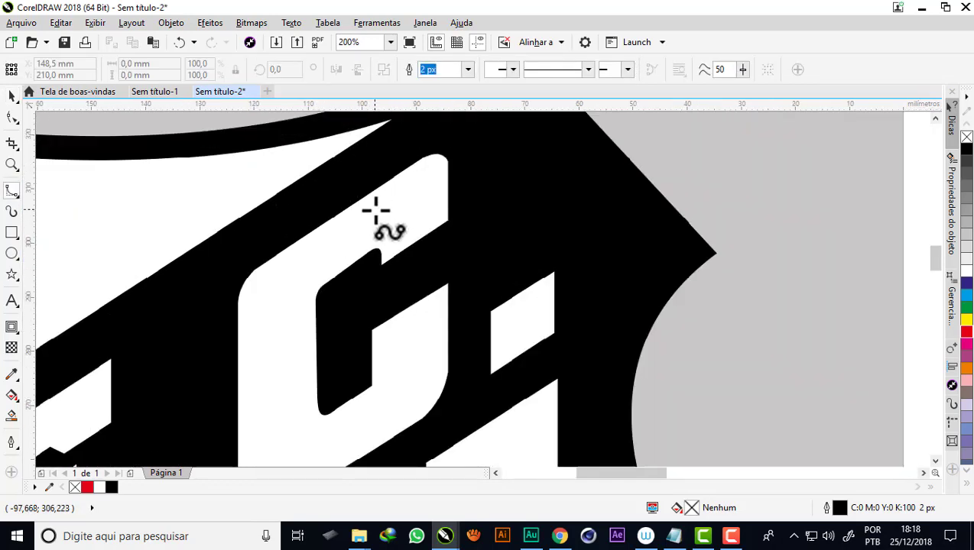
Start a B-spline path at the C letter's inner corner.
left_click(381, 263)
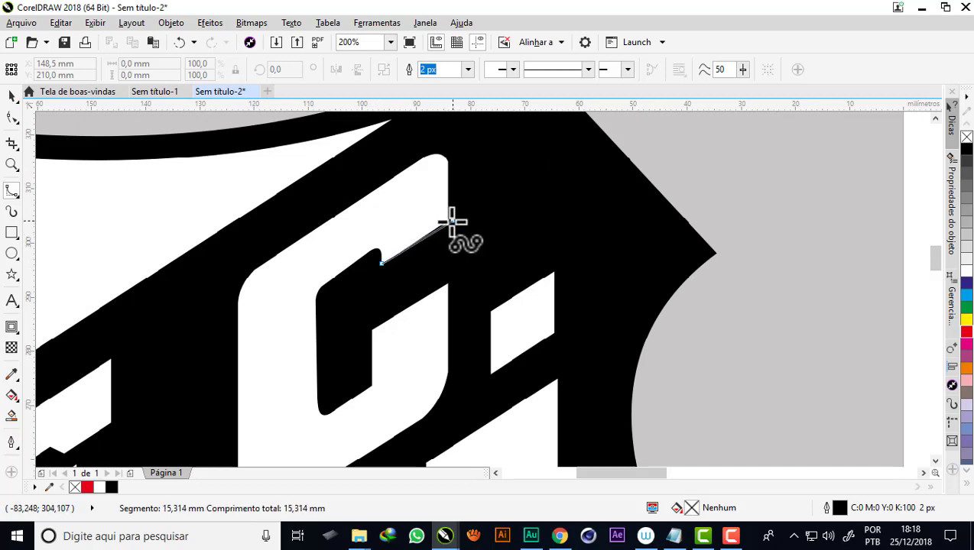
left_click(448, 222)
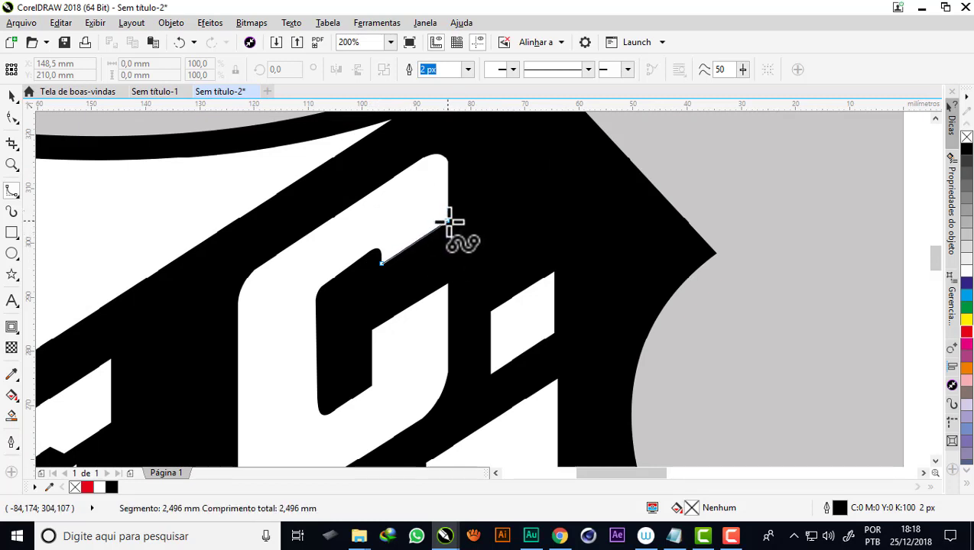
key("v")
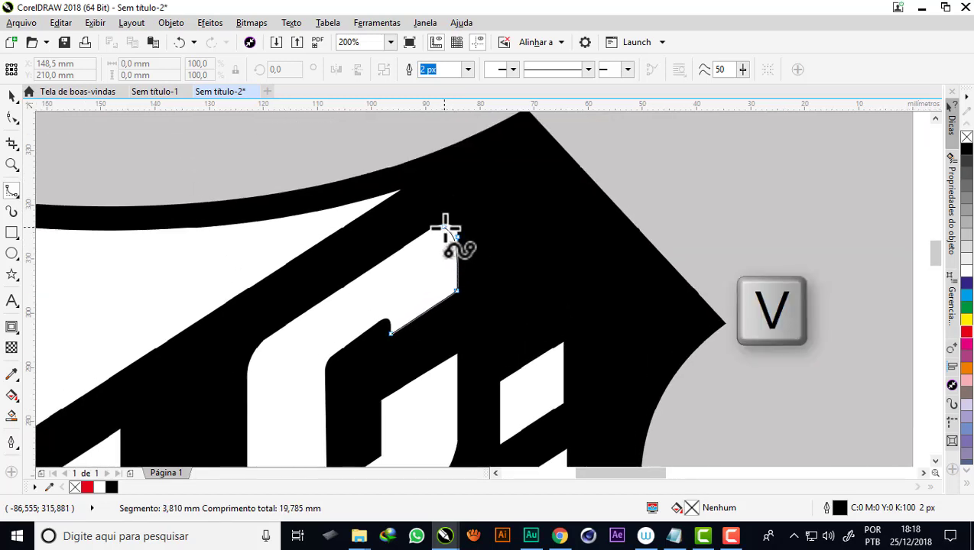
scroll(446, 229, "up", 1)
scroll(464, 239, "up", 2)
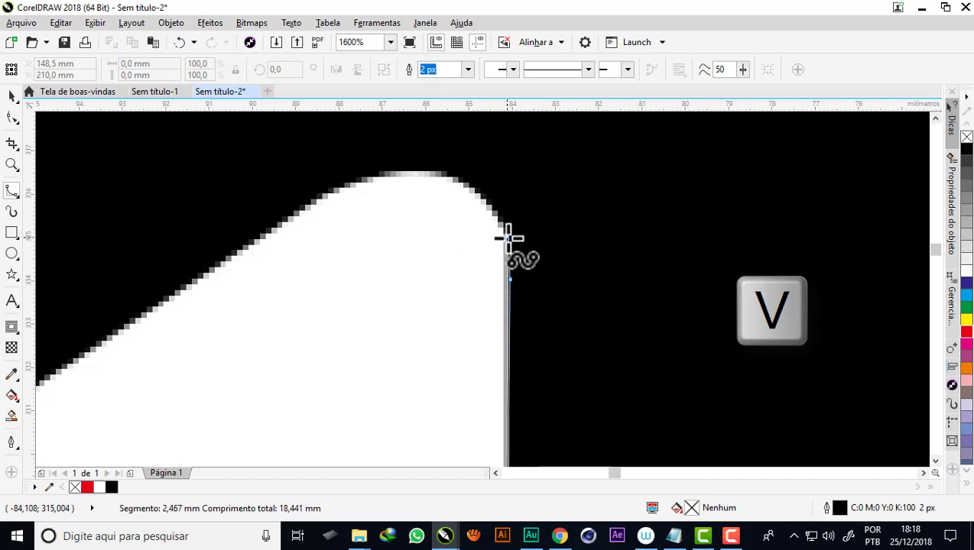
Add B-spline points from the C's notch corner over its rounded top and down its sloping edge.
left_click(500, 233)
left_click(490, 205)
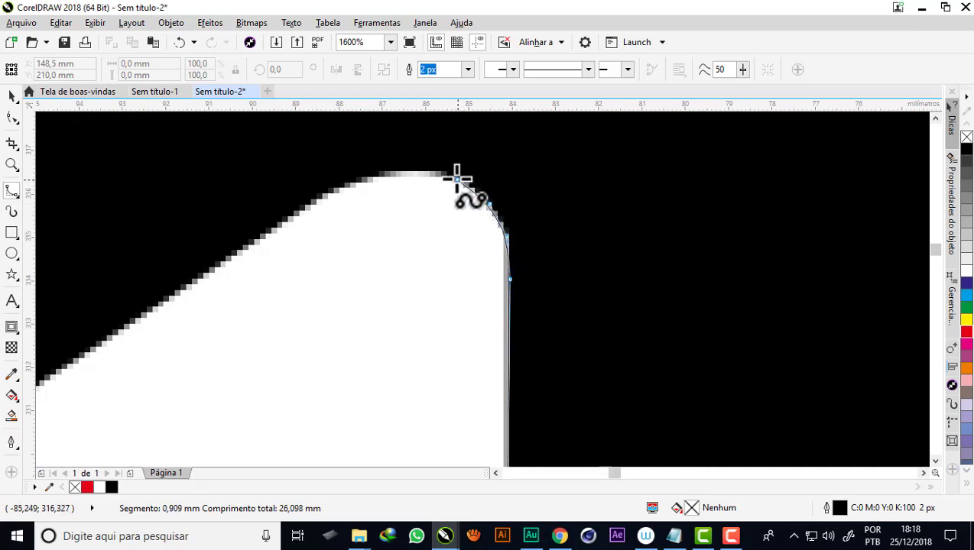
left_click(455, 179)
left_click(418, 172)
left_click(388, 172)
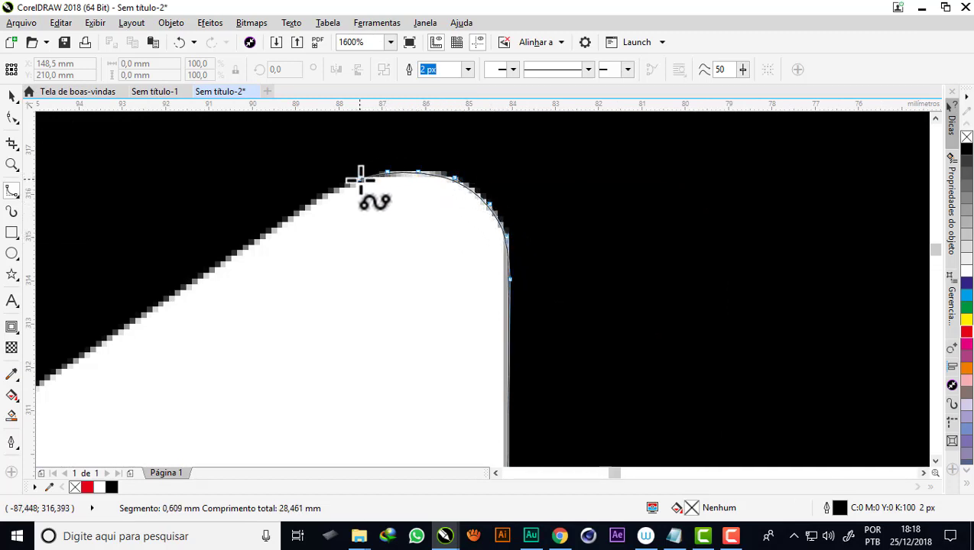
left_click(354, 180)
left_click(327, 193)
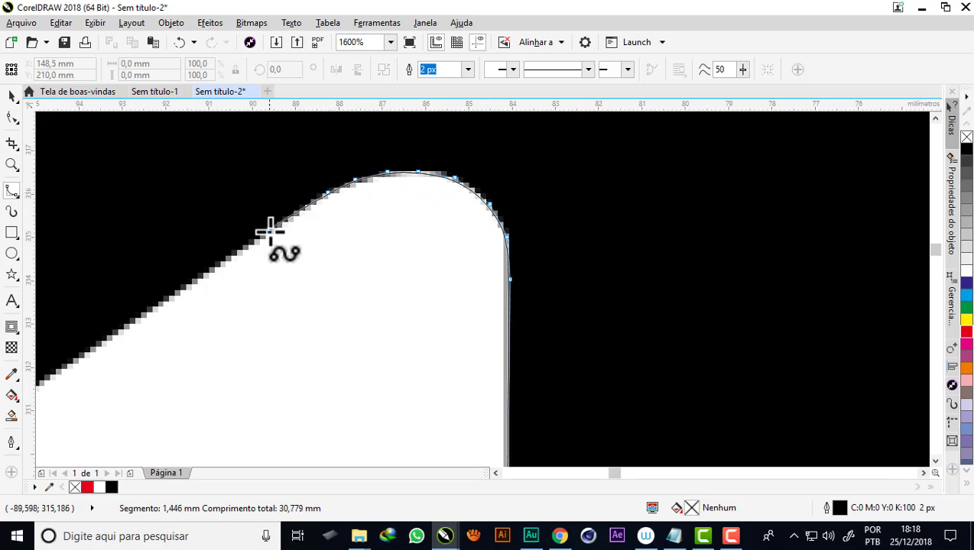
scroll(302, 225, "down", 3)
Continue the B-spline down the curved outer edge of the C.
scroll(313, 224, "down", 2)
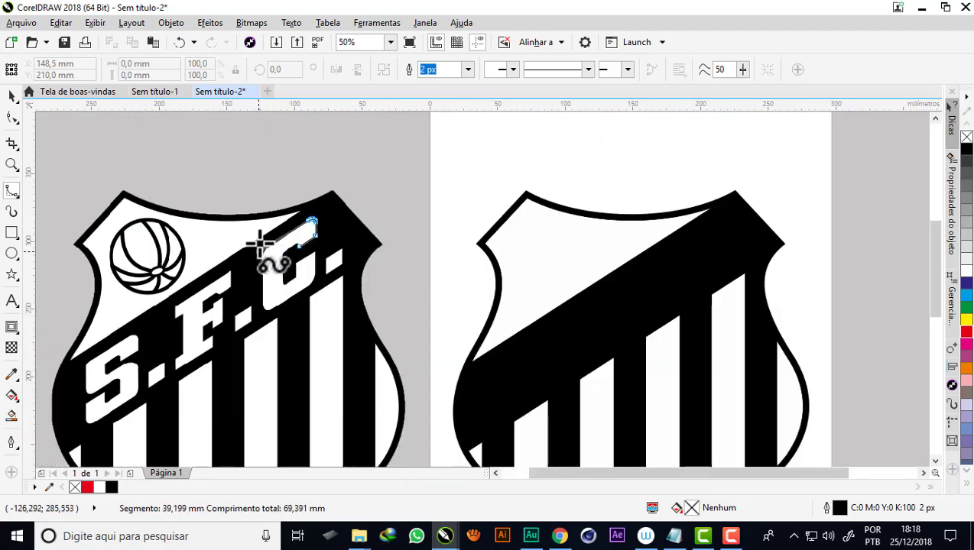
scroll(265, 245, "up", 2)
scroll(287, 252, "up", 2)
scroll(290, 257, "up", 2)
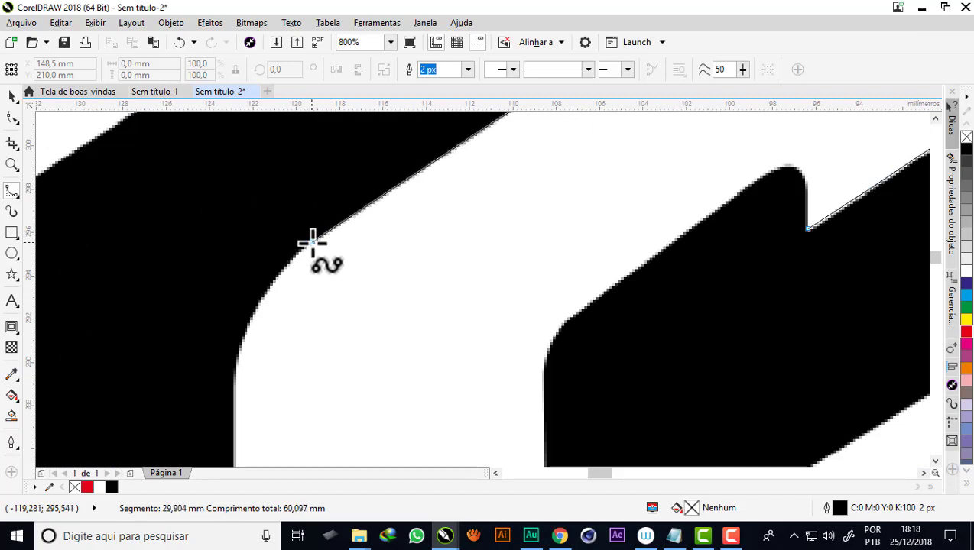
left_click(288, 261)
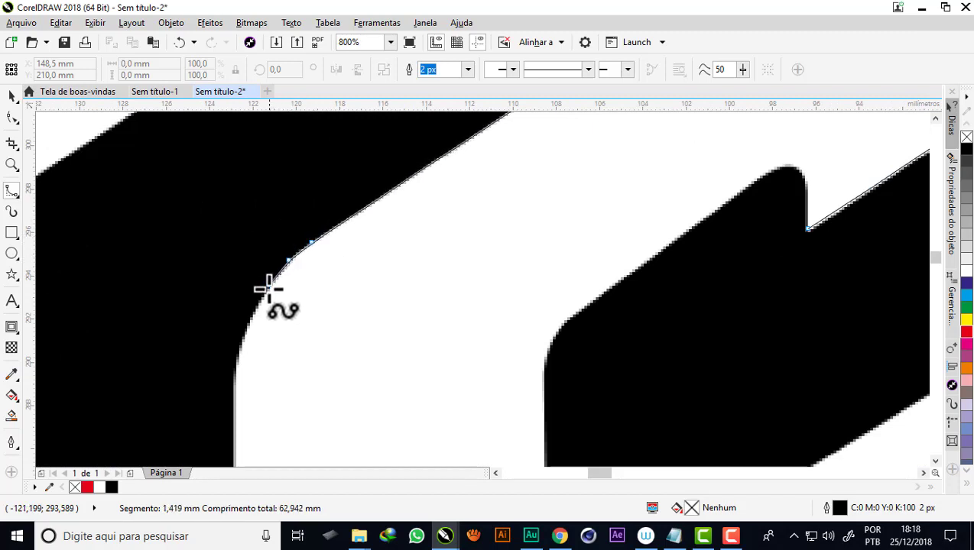
left_click(265, 292)
left_click(247, 322)
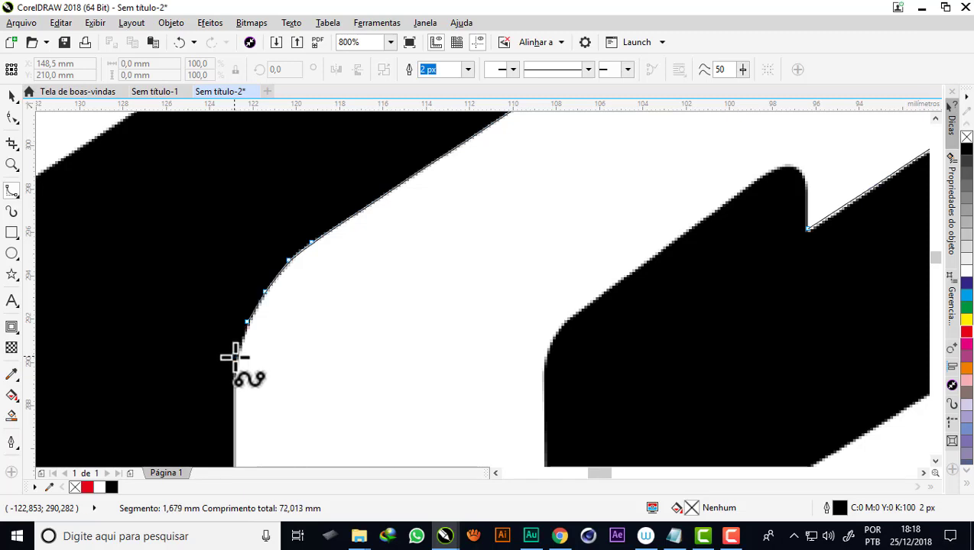
left_click(234, 356)
scroll(234, 390, "down", 2)
Trace the C's inner corner, inner edges, rounded bottom-left and left side.
left_click(581, 345)
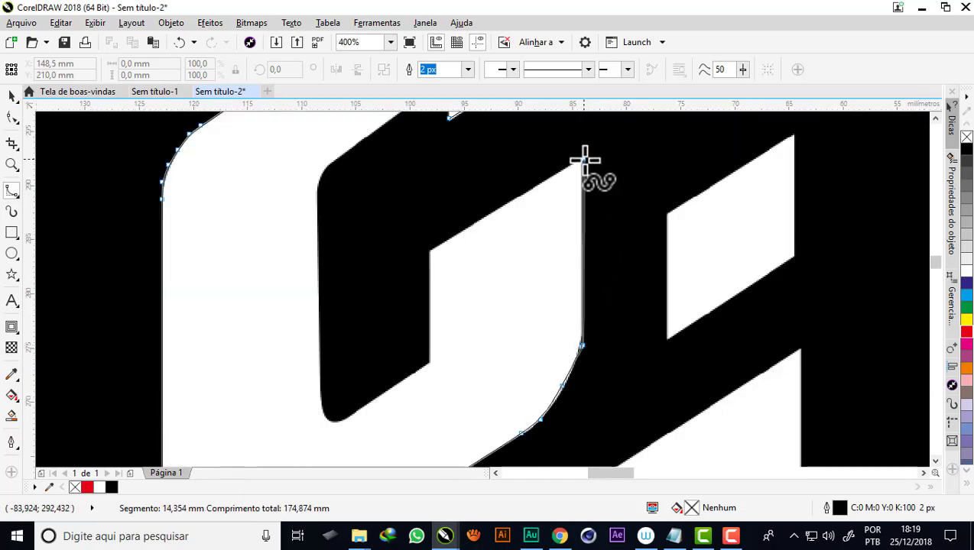
left_click(581, 159)
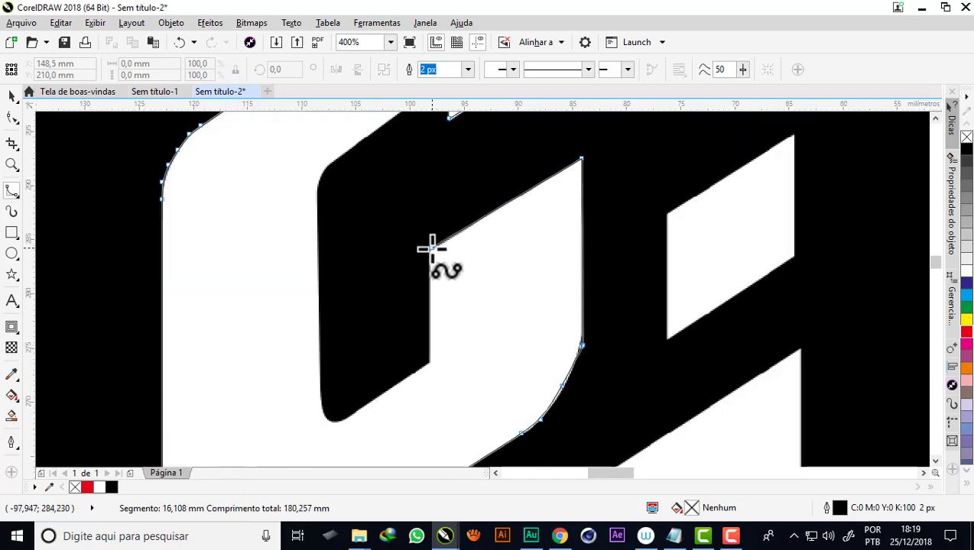
left_click(430, 250)
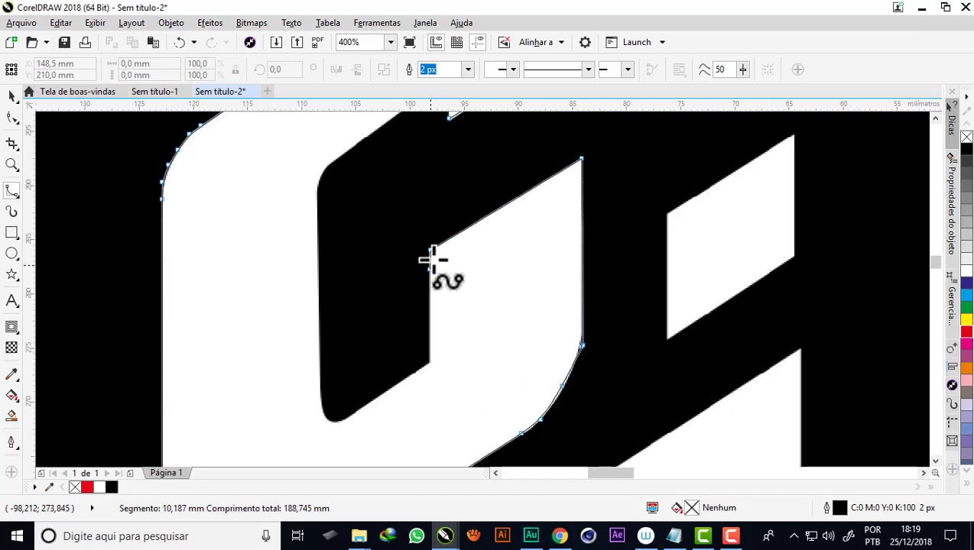
left_click(428, 366)
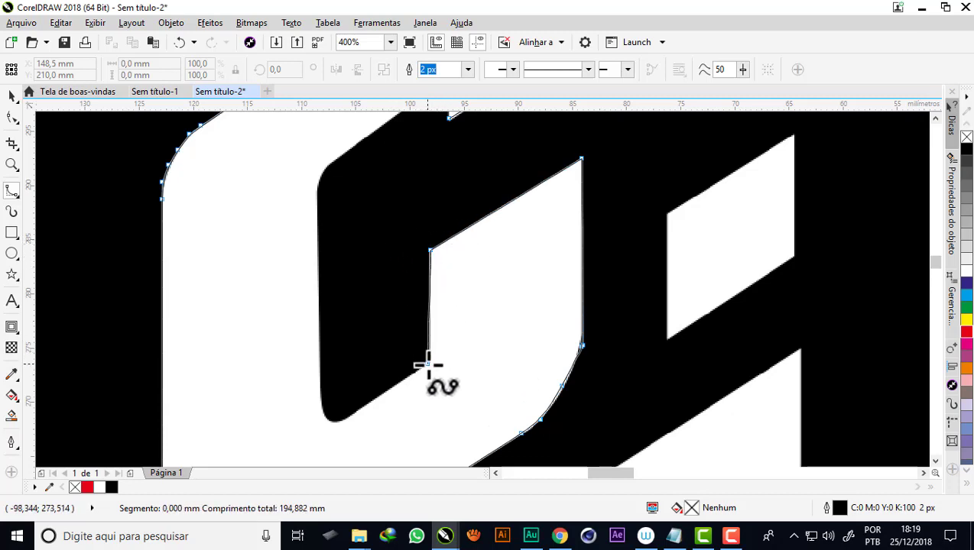
left_click(347, 417)
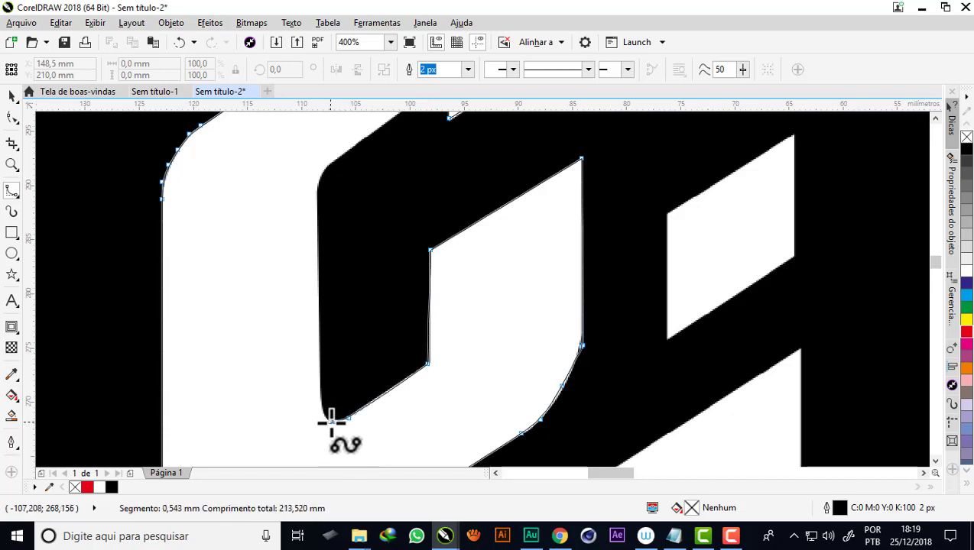
left_click(323, 411)
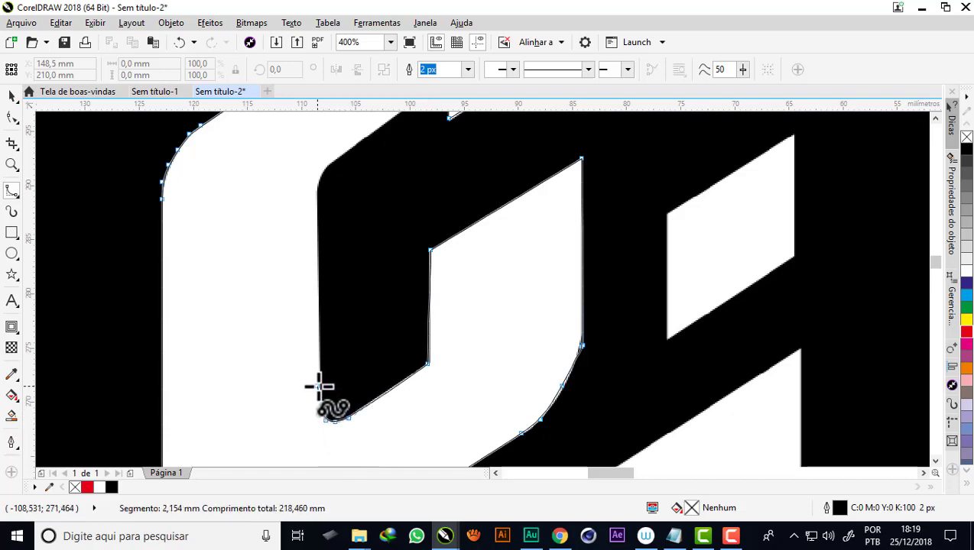
left_click(320, 374)
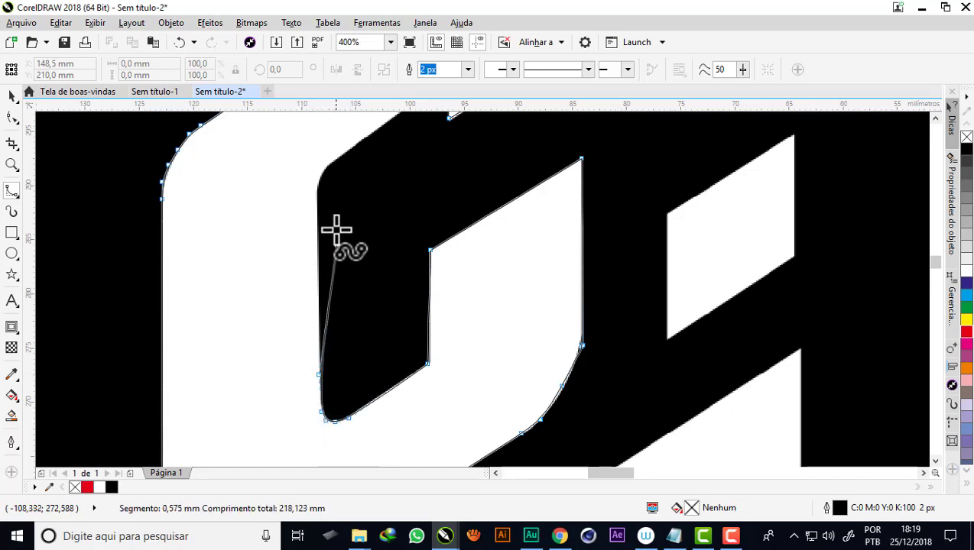
left_click(318, 186)
left_click(330, 168)
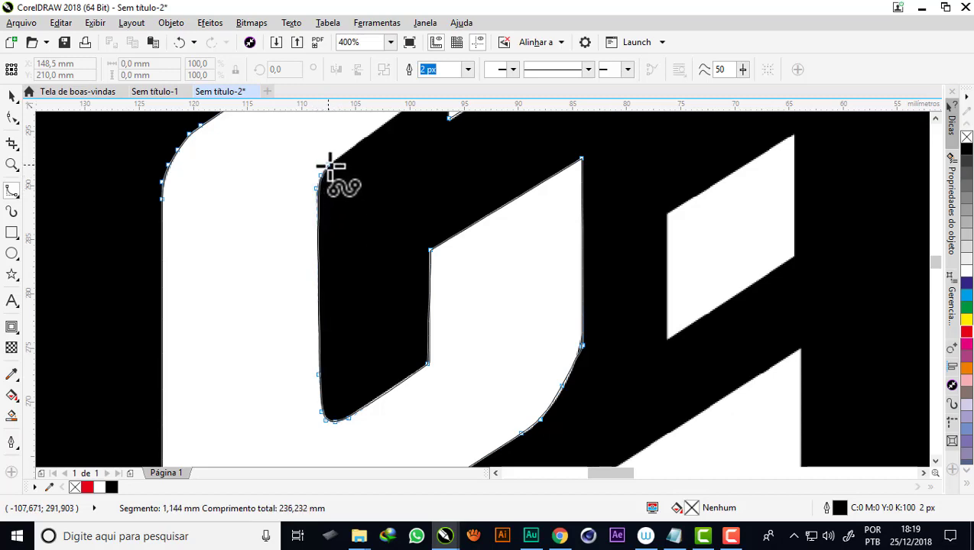
Trace over the bump and close the C outline.
scroll(272, 257, "down", 1)
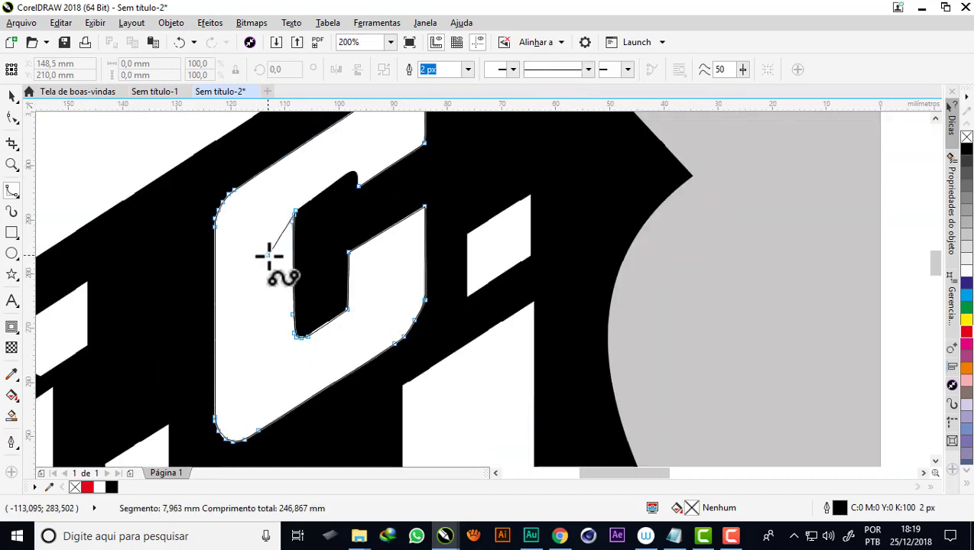
scroll(271, 256, "down", 1)
scroll(329, 191, "up", 3)
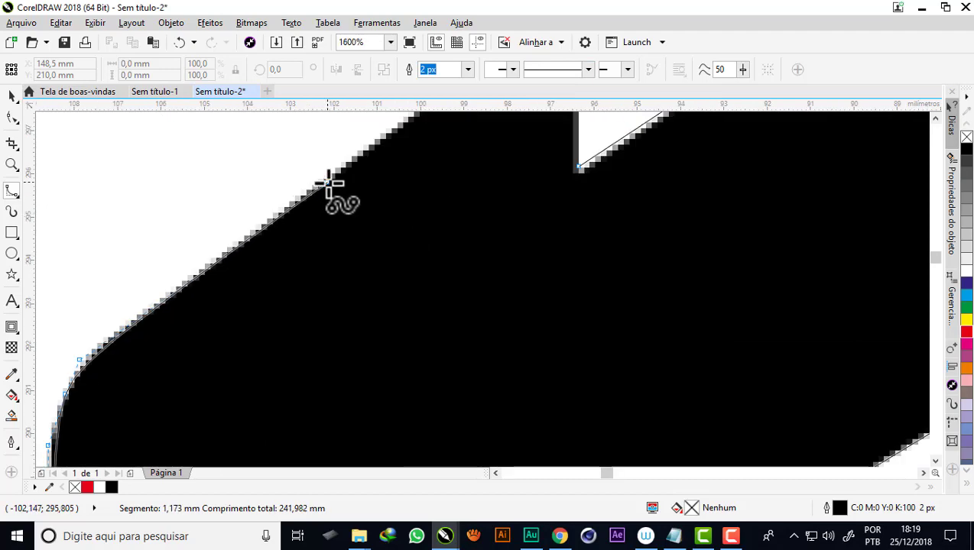
scroll(335, 175, "down", 1)
scroll(334, 174, "up", 1)
scroll(382, 153, "up", 1)
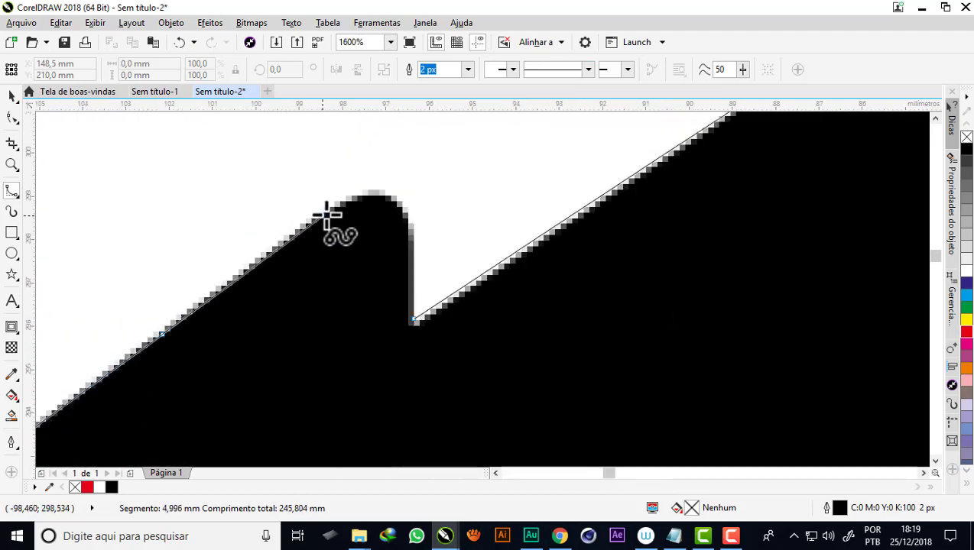
mouse_move(348, 203)
left_mouse_down()
mouse_move(394, 200)
mouse_move(408, 212)
mouse_move(413, 315)
mouse_move(416, 299)
left_mouse_up()
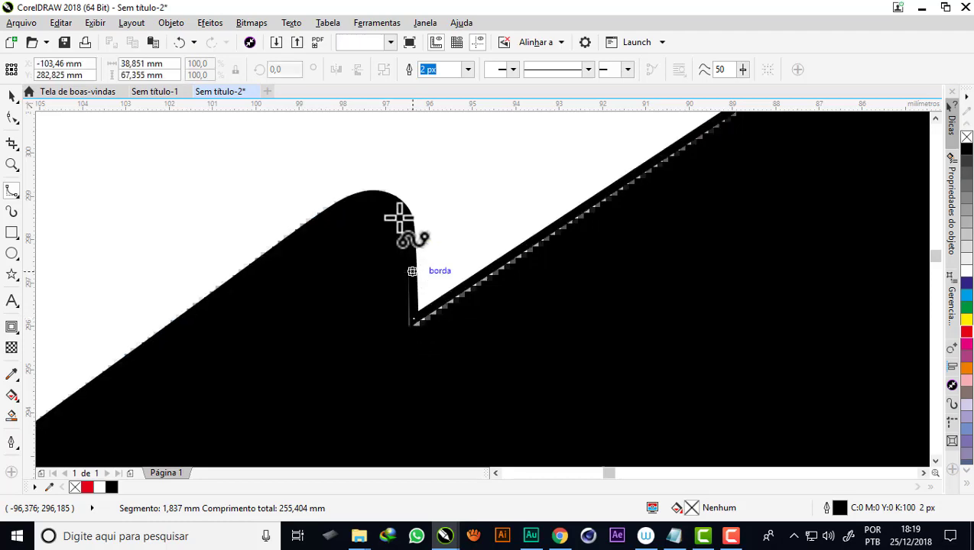
Fill the closed C with red, remove its outline, and deselect it.
scroll(399, 208, "down", 3)
scroll(402, 203, "down", 2)
scroll(404, 197, "down", 1)
scroll(404, 197, "down", 1)
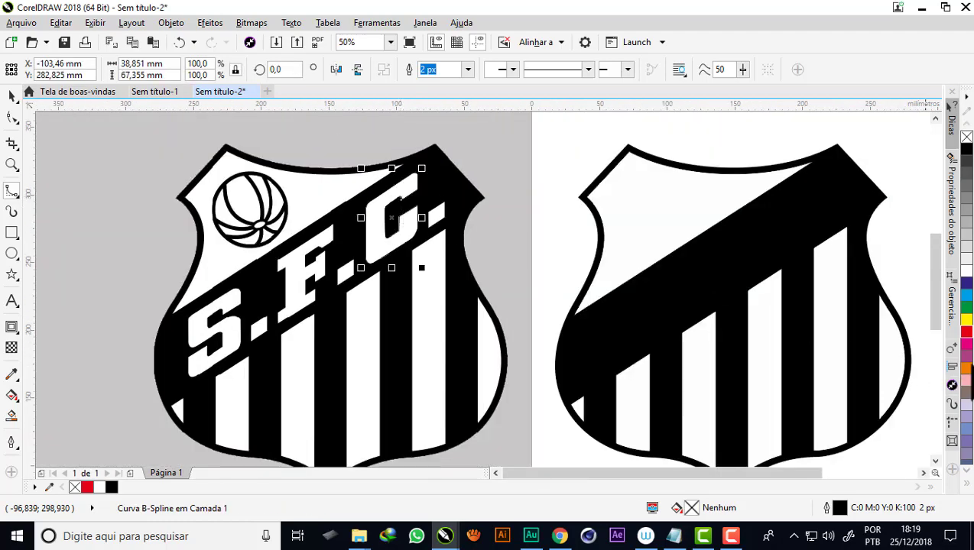
left_click(966, 331)
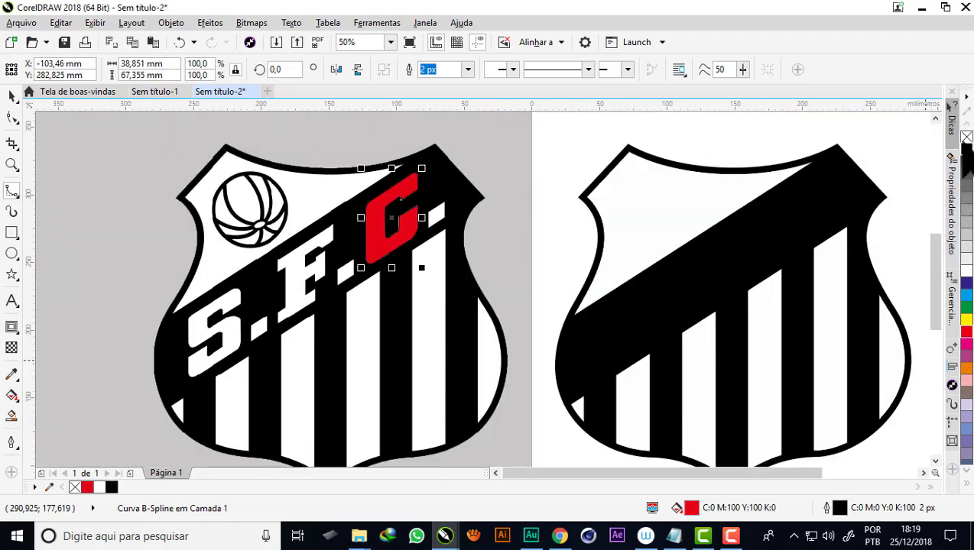
right_click(966, 137)
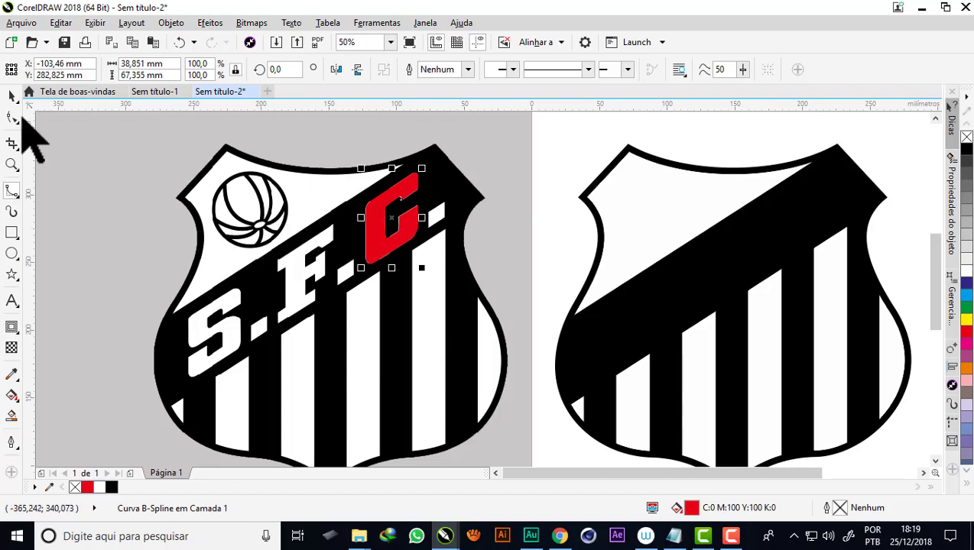
left_click(10, 95)
left_click(107, 197)
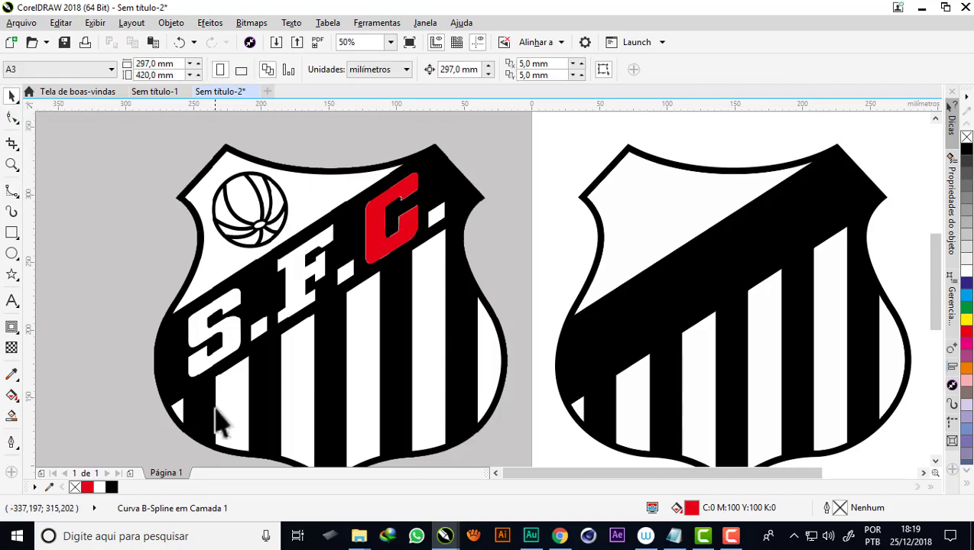
Start a B-spline path with a few nodes along the S letter's upper edge.
left_click(11, 192)
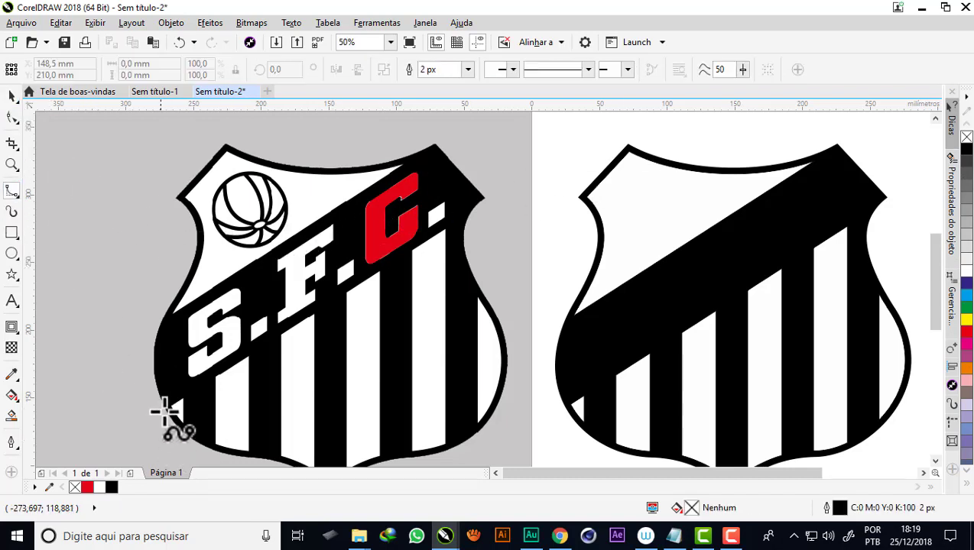
scroll(170, 386, "up", 2)
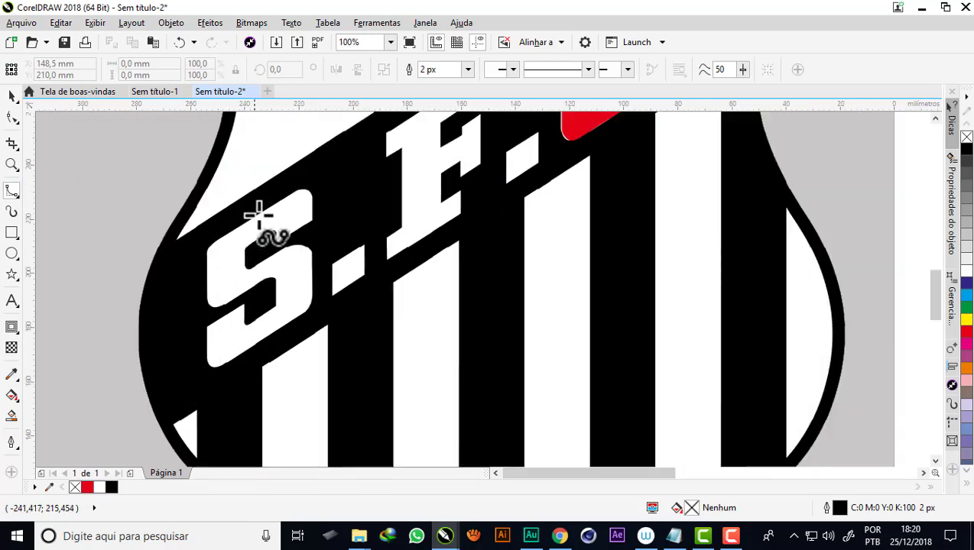
scroll(258, 214, "up", 2)
scroll(272, 250, "up", 2)
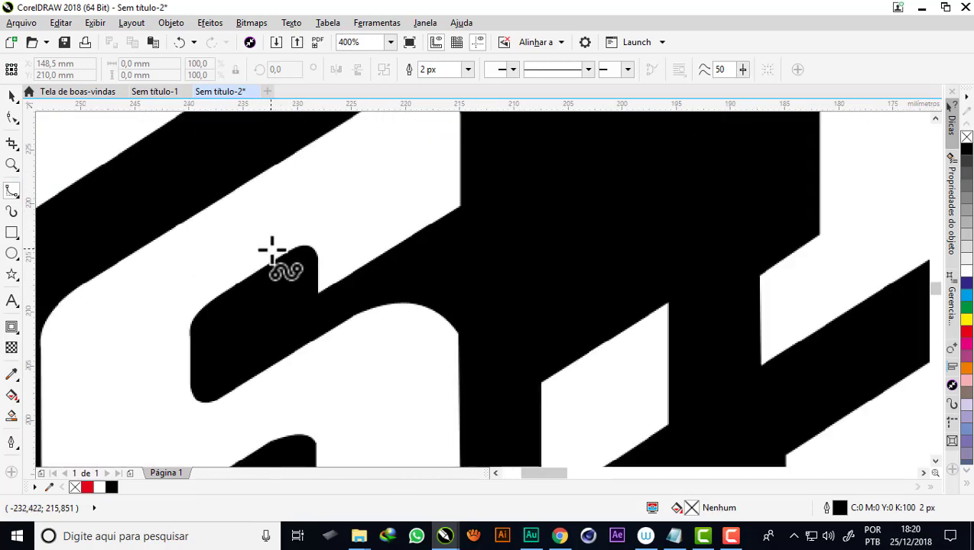
left_click(318, 290)
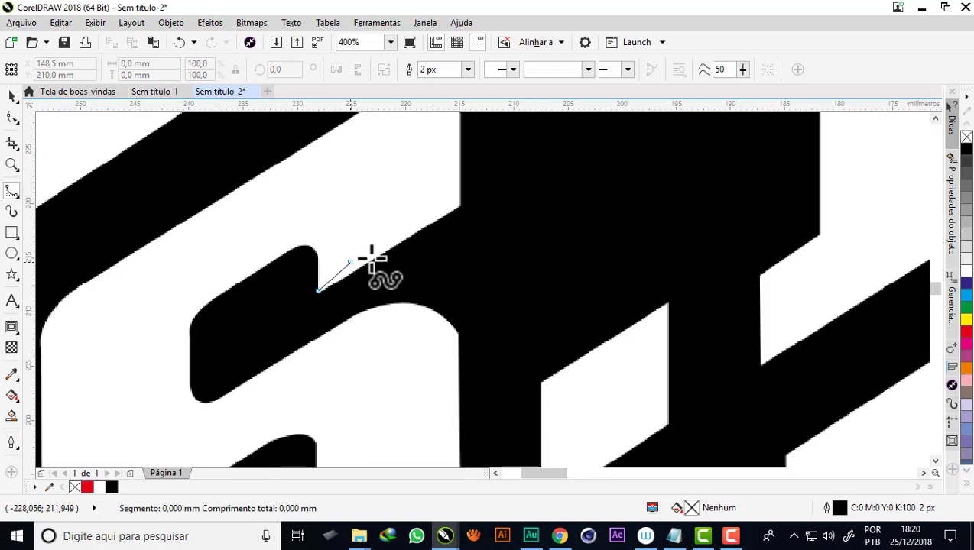
key("v")
left_click(460, 205)
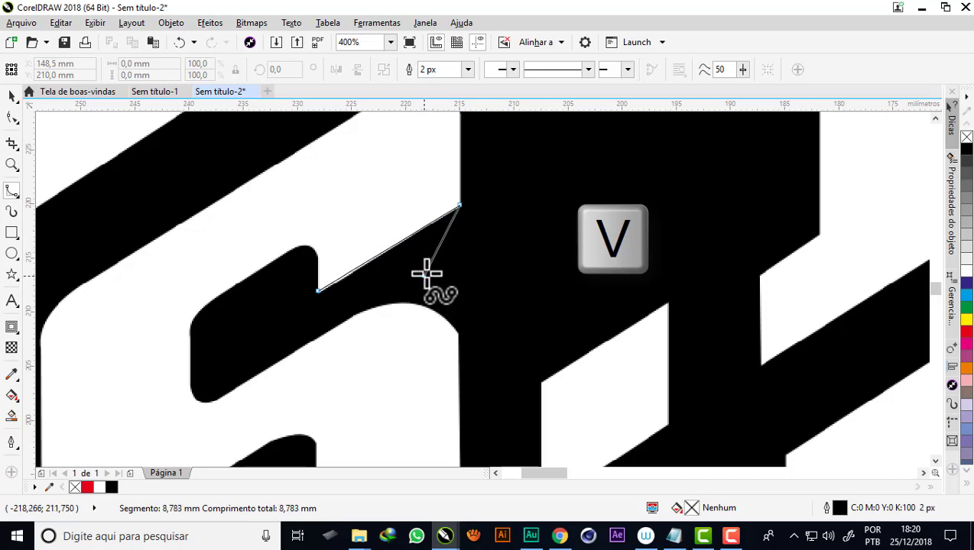
mouse_move(426, 270)
left_mouse_down()
mouse_move(444, 248)
mouse_move(435, 397)
mouse_move(466, 216)
mouse_move(457, 370)
mouse_move(469, 162)
mouse_move(463, 343)
left_mouse_up()
left_click(489, 278)
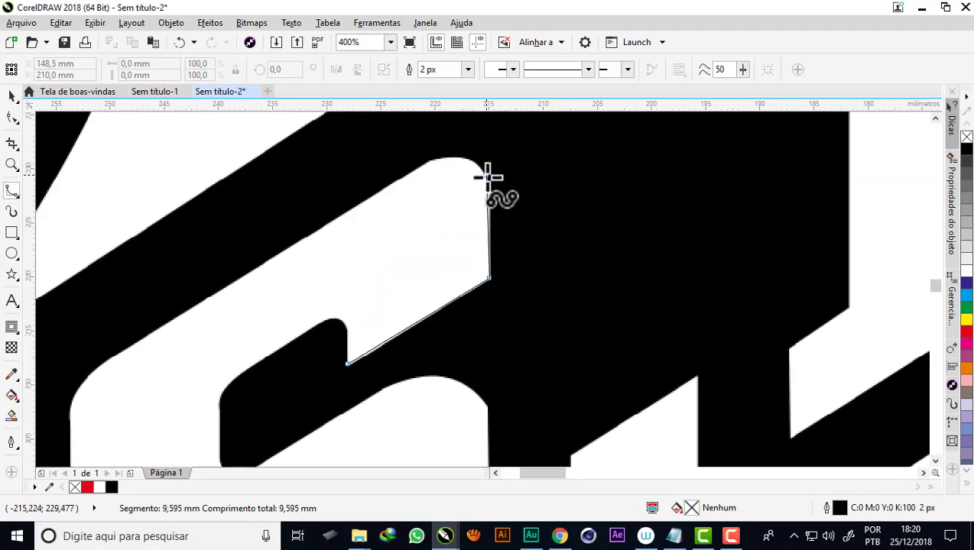
scroll(487, 177, "up", 2)
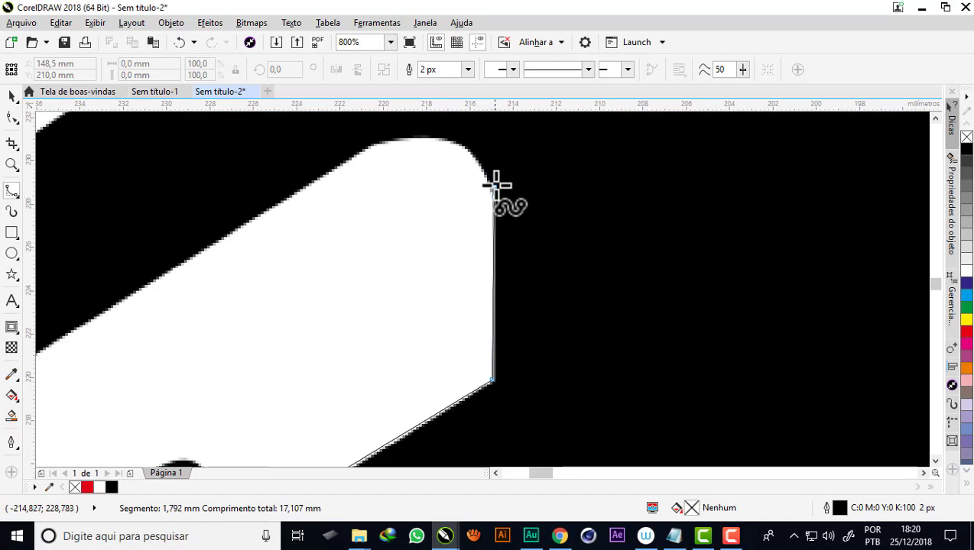
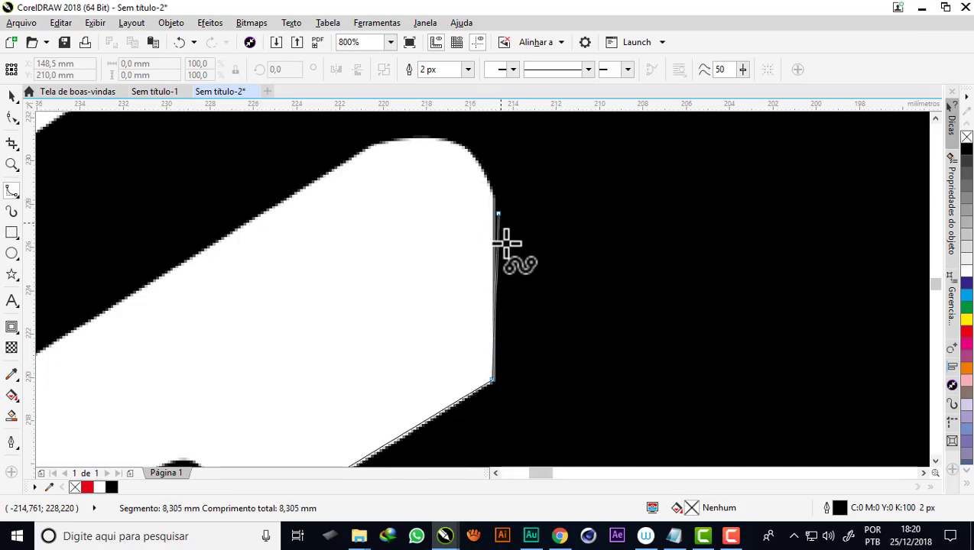
Place the last nodes of the S, close it at its start node, and fill it red.
left_click(493, 196)
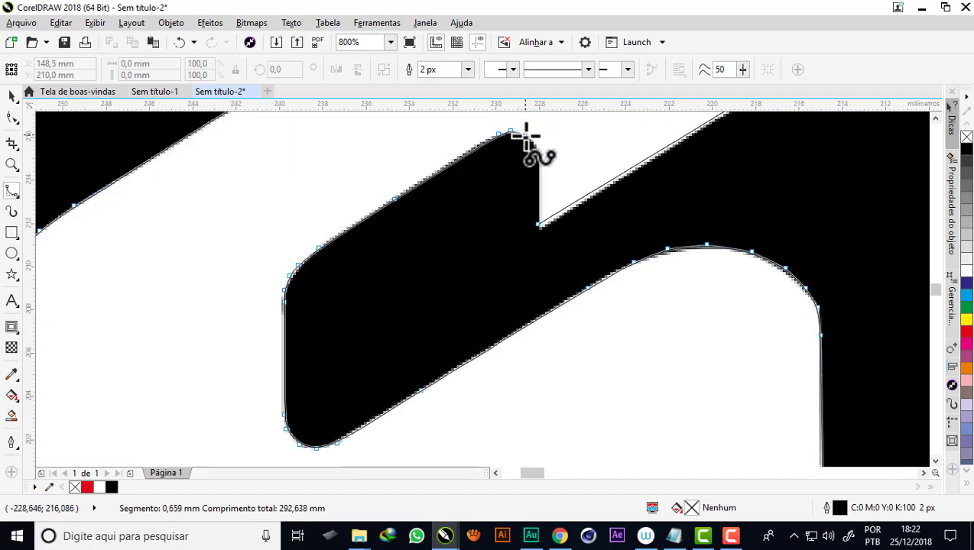
left_click_drag(526, 136, 541, 220)
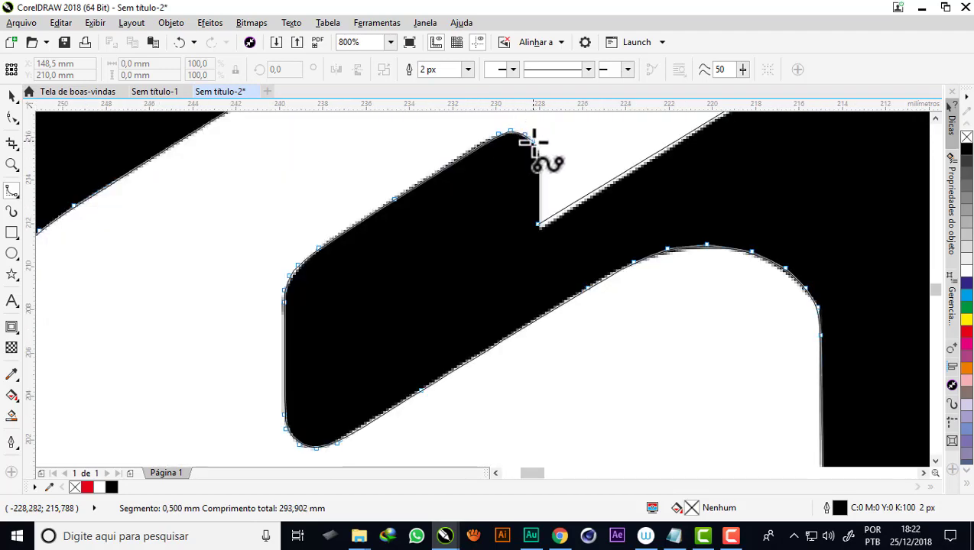
left_click(540, 220)
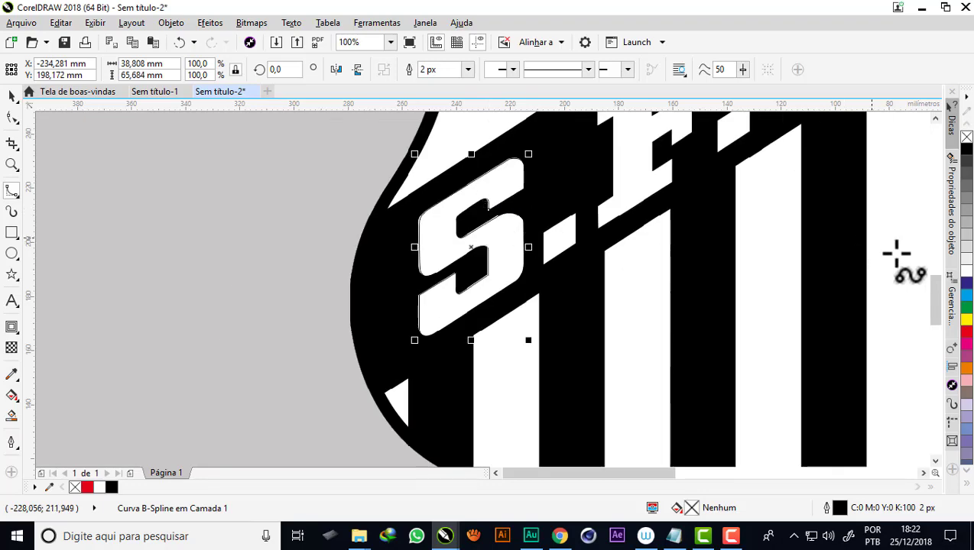
left_click(966, 332)
scroll(453, 273, "down", 3)
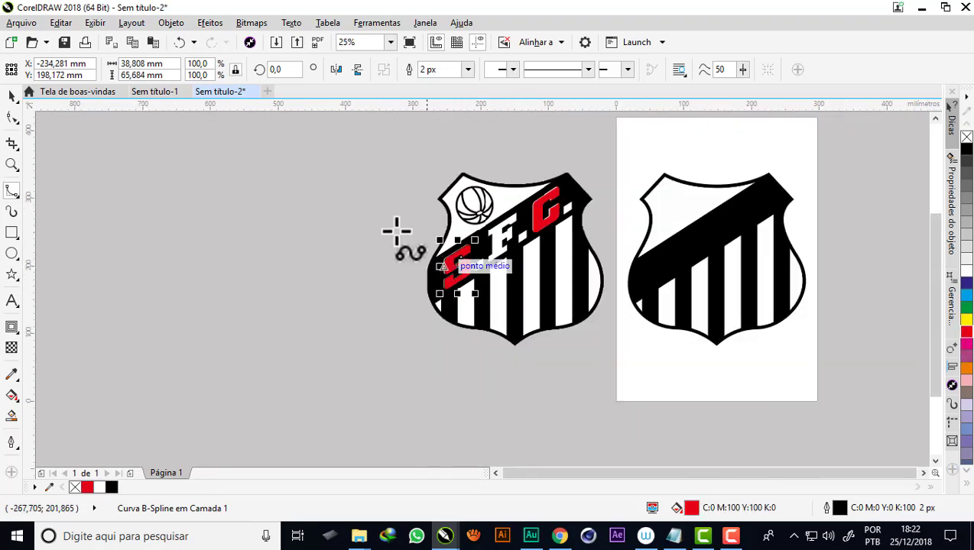
scroll(496, 232, "up", 2)
scroll(504, 191, "up", 2)
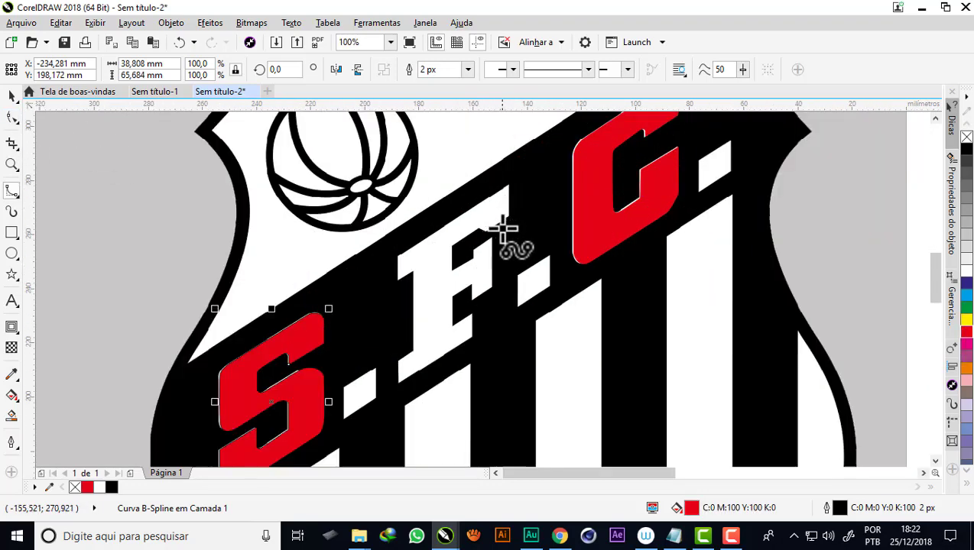
scroll(502, 201, "up", 1)
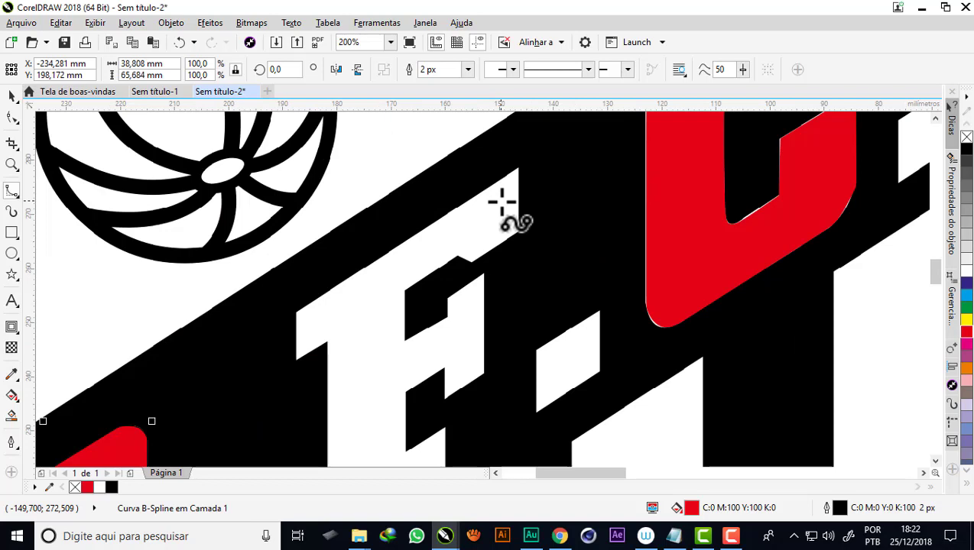
Trace the F's inner gap as a closed Bézier shape.
left_click(15, 196)
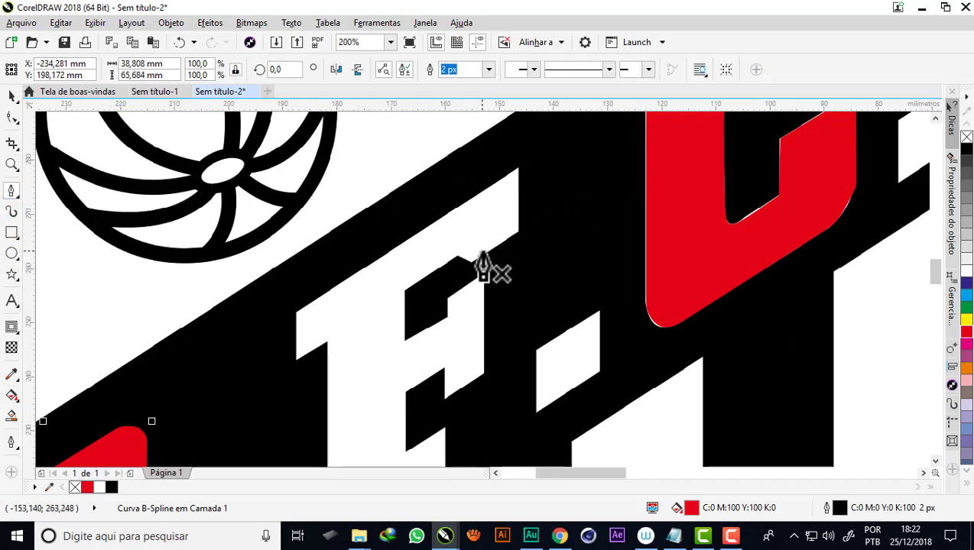
scroll(483, 252, "up", 1)
left_click(556, 213)
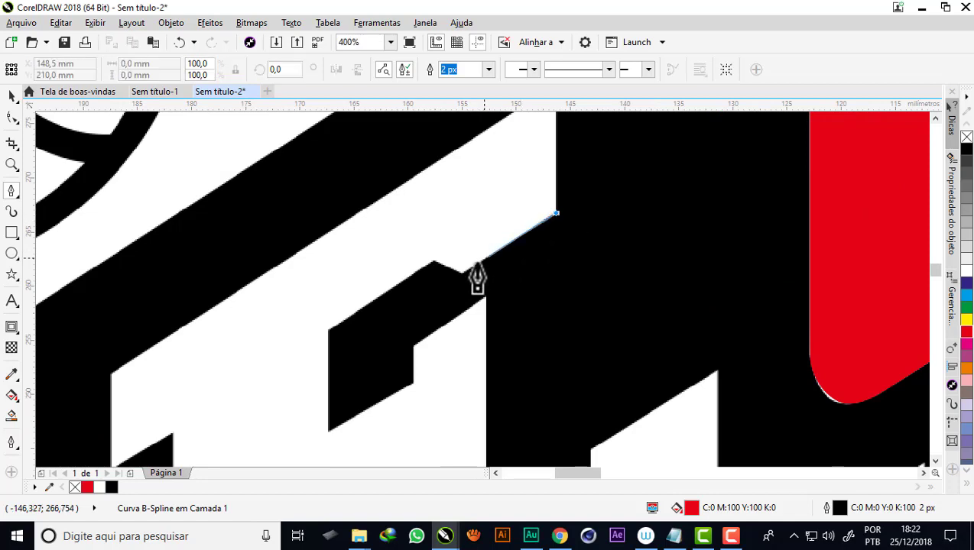
double_click(458, 273)
left_click(433, 263)
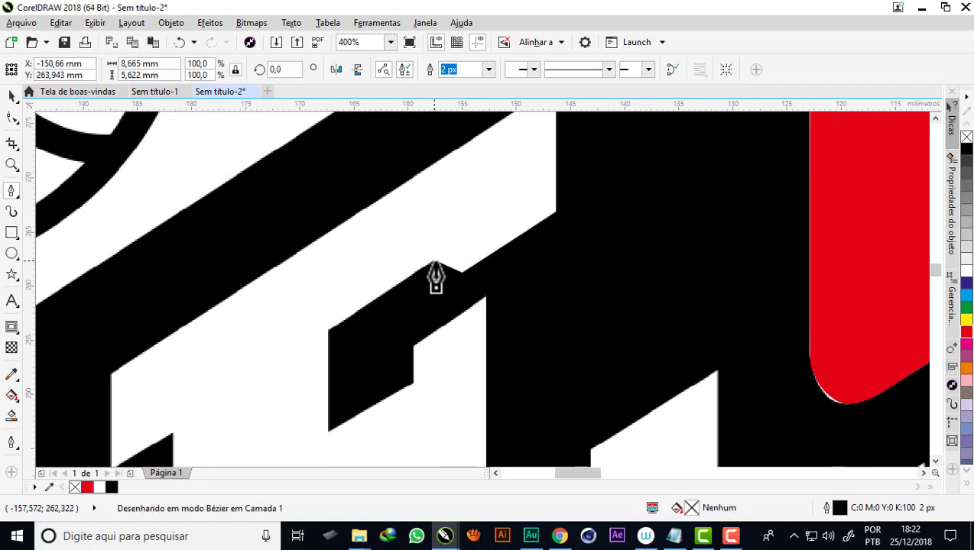
left_click(328, 330)
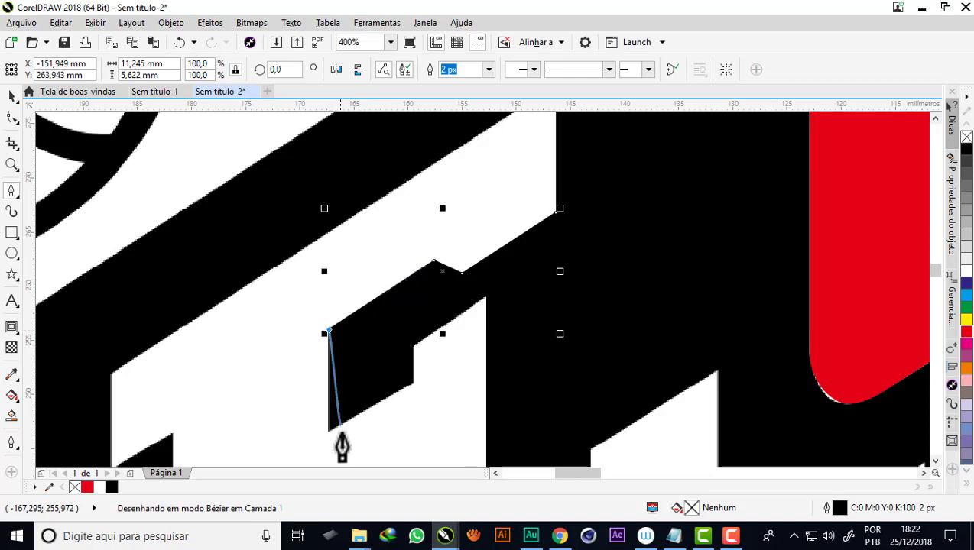
left_click(328, 433)
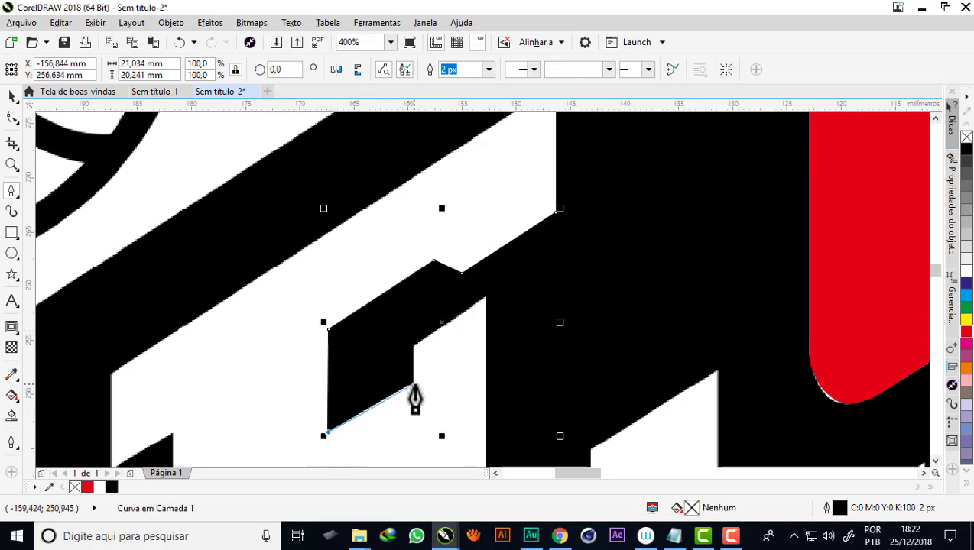
left_click(413, 383)
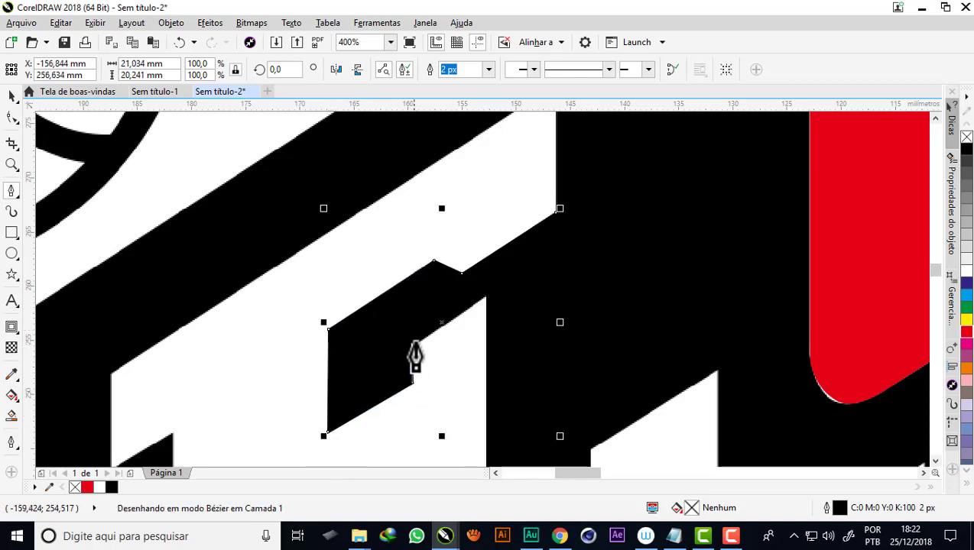
left_click(487, 299)
Trace the F's diagonal and vertical edges with Bézier nodes.
left_click(487, 311)
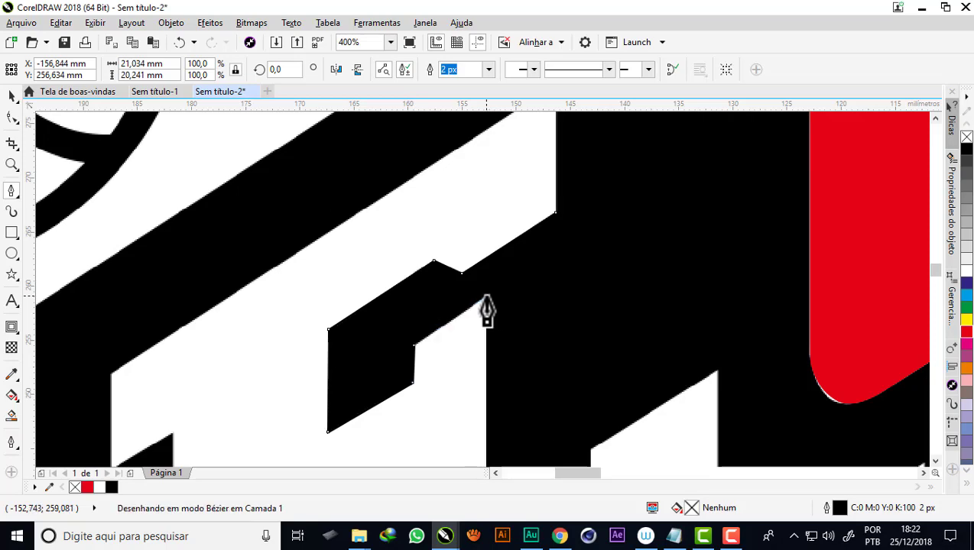
scroll(487, 311, "down", 2)
scroll(487, 370, "up", 2)
scroll(483, 336, "up", 1)
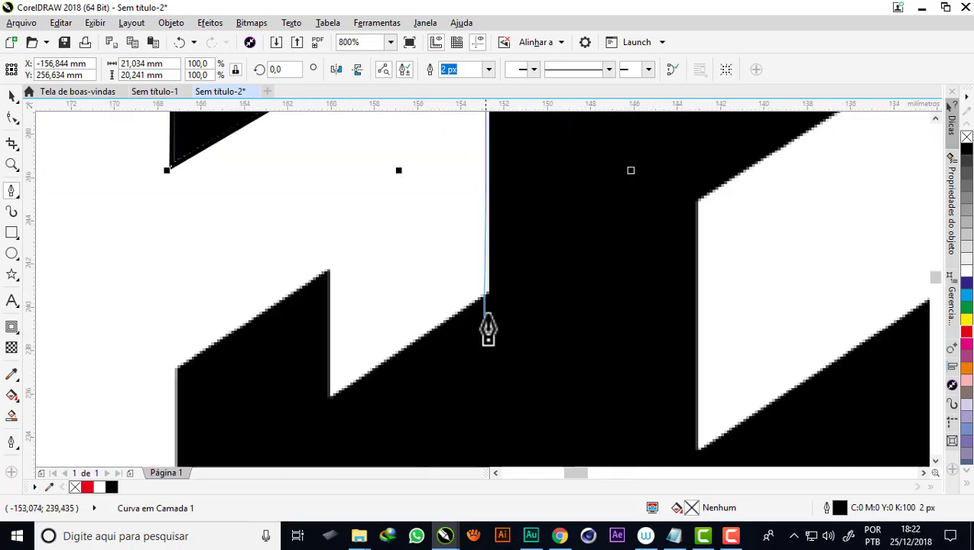
left_click(490, 293)
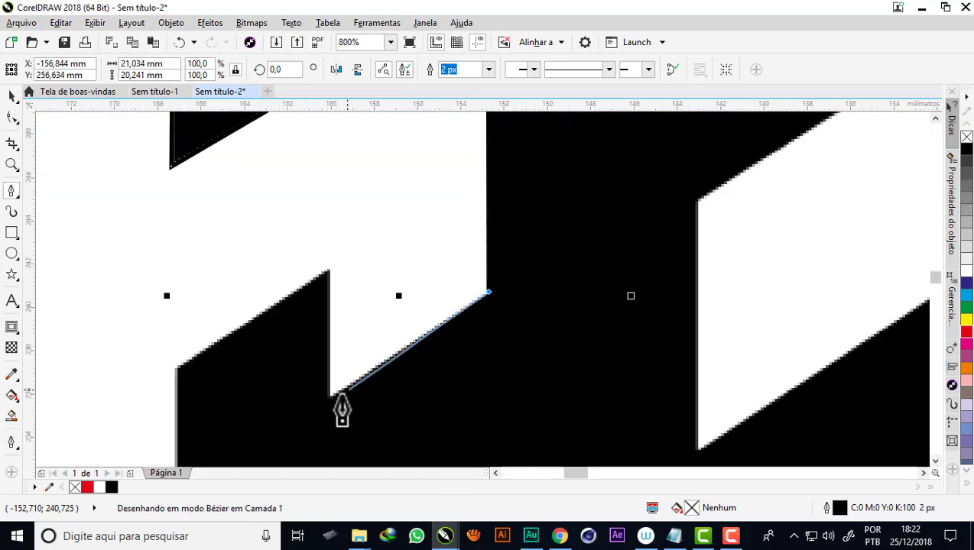
left_click(331, 396)
left_click(328, 398)
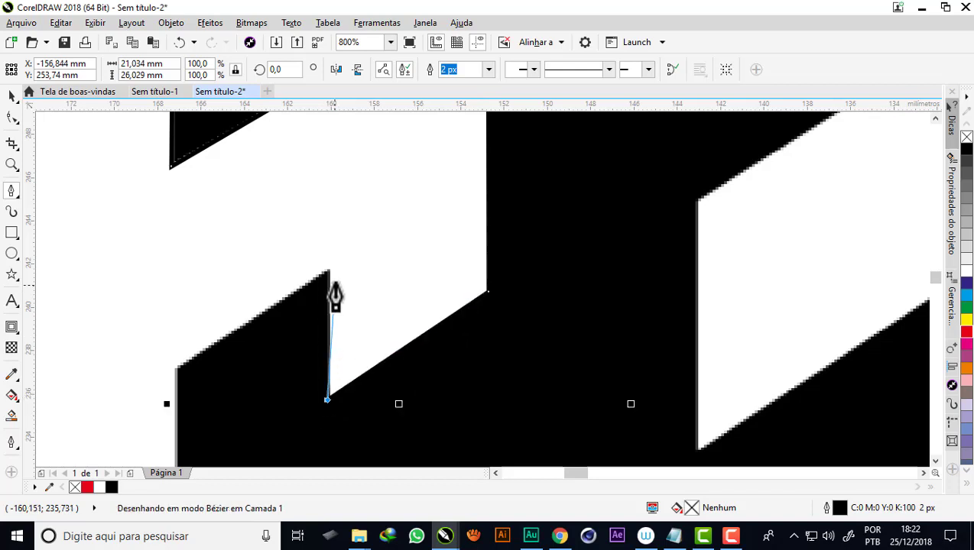
left_click(329, 272)
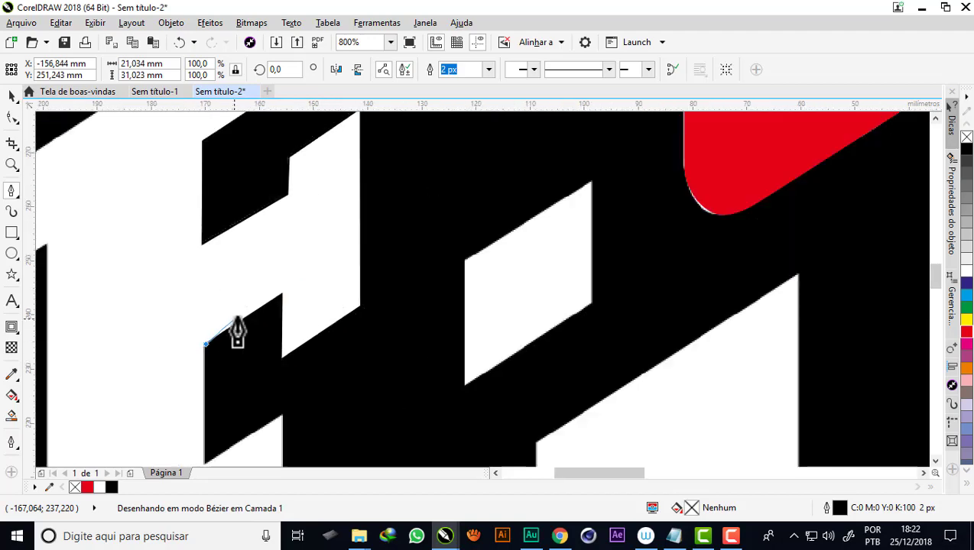
scroll(217, 363, "down", 5)
scroll(246, 341, "up", 4)
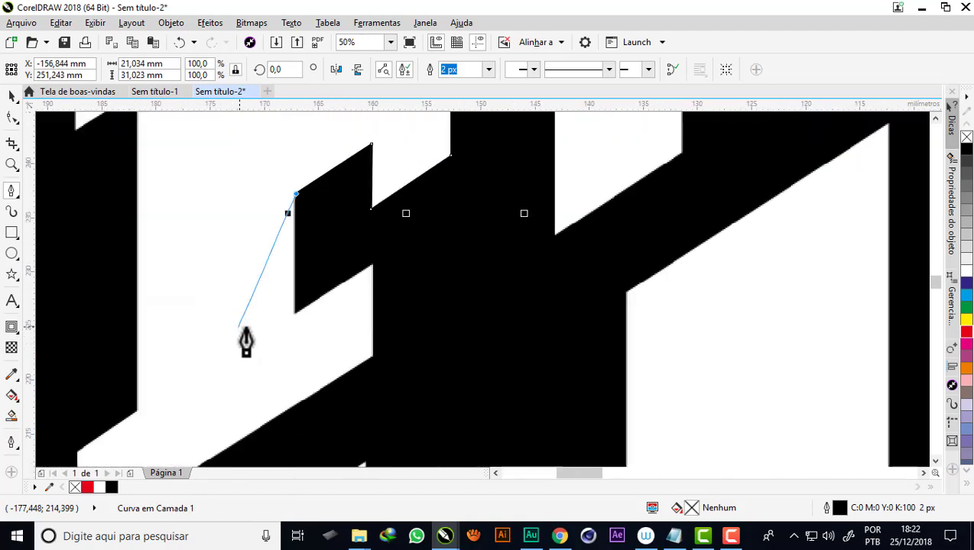
left_click(295, 312)
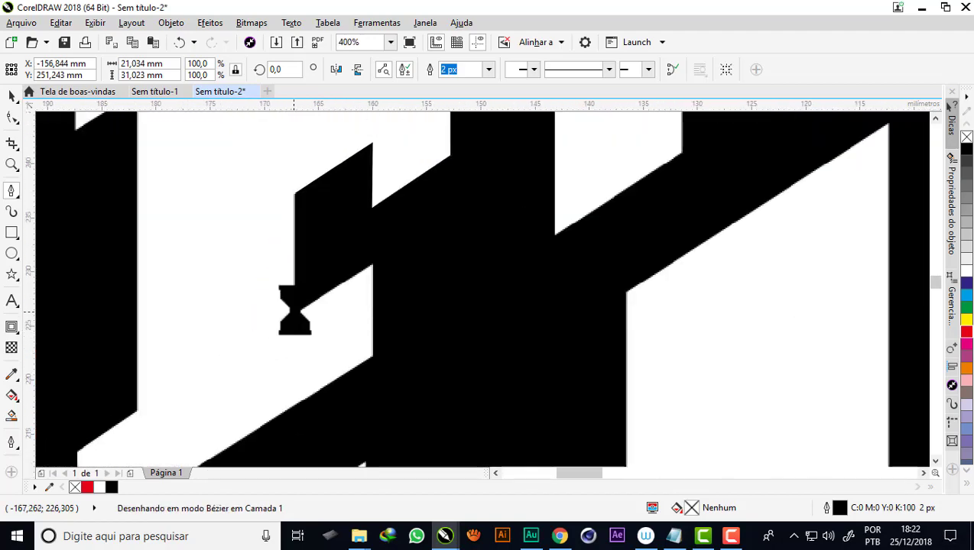
left_click(373, 263)
Add nodes at the F's lower corners, vertical edge and diagonal step.
scroll(410, 343, "down", 2)
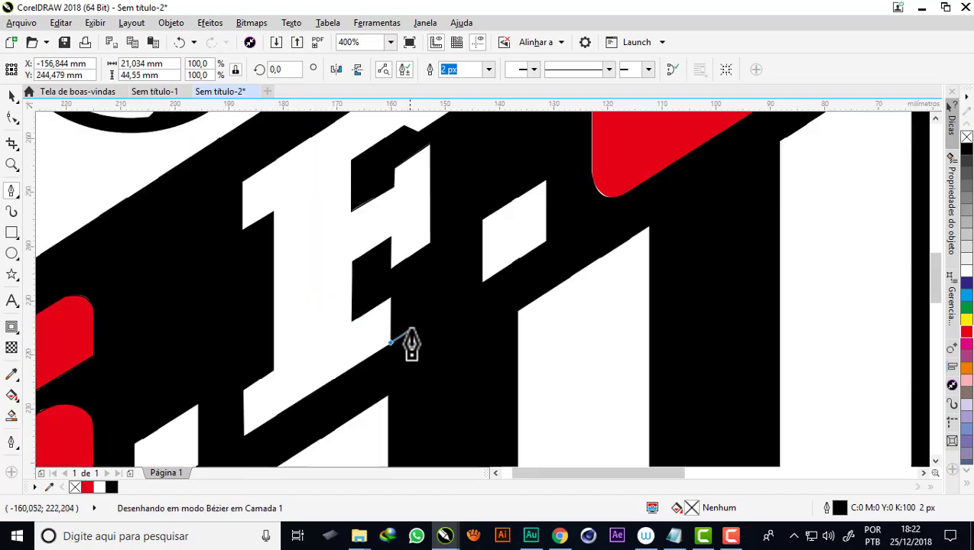
scroll(350, 387, "down", 3)
scroll(379, 369, "up", 2)
scroll(383, 373, "up", 2)
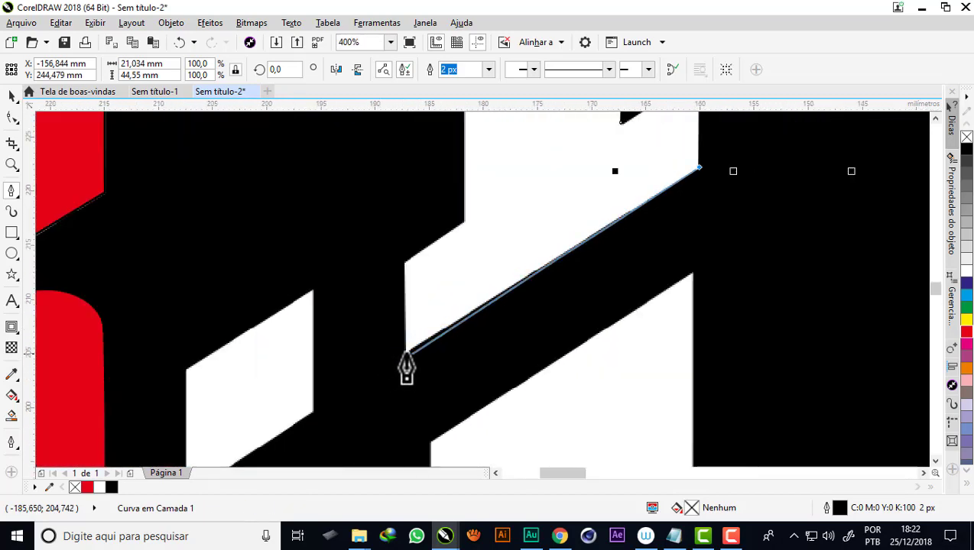
left_click(404, 352)
left_click(404, 262)
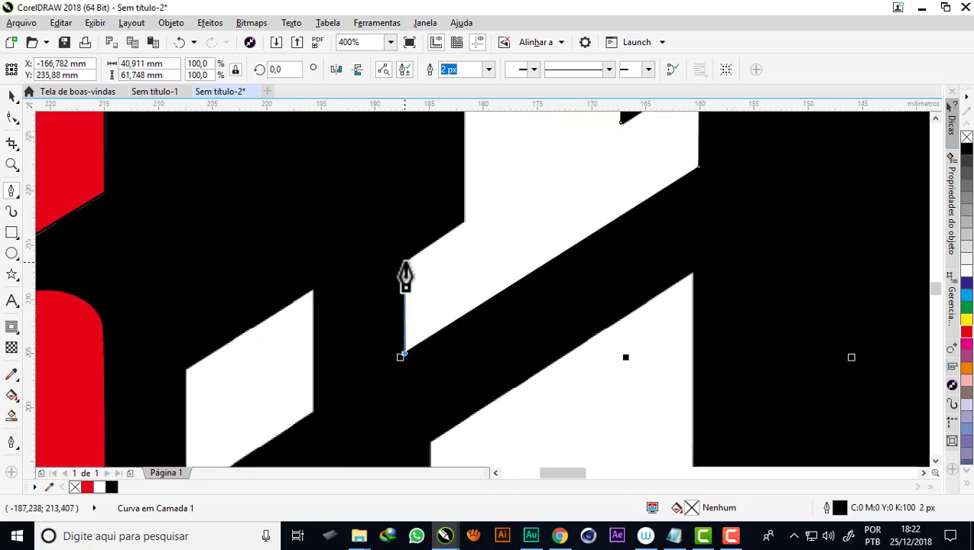
left_click(463, 224)
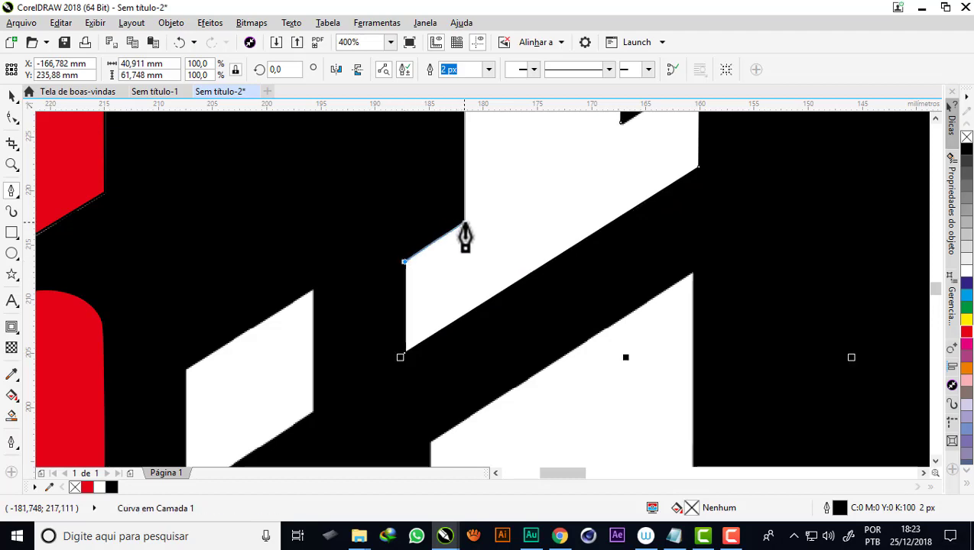
scroll(462, 263, "down", 3)
scroll(462, 252, "up", 2)
scroll(467, 322, "up", 2)
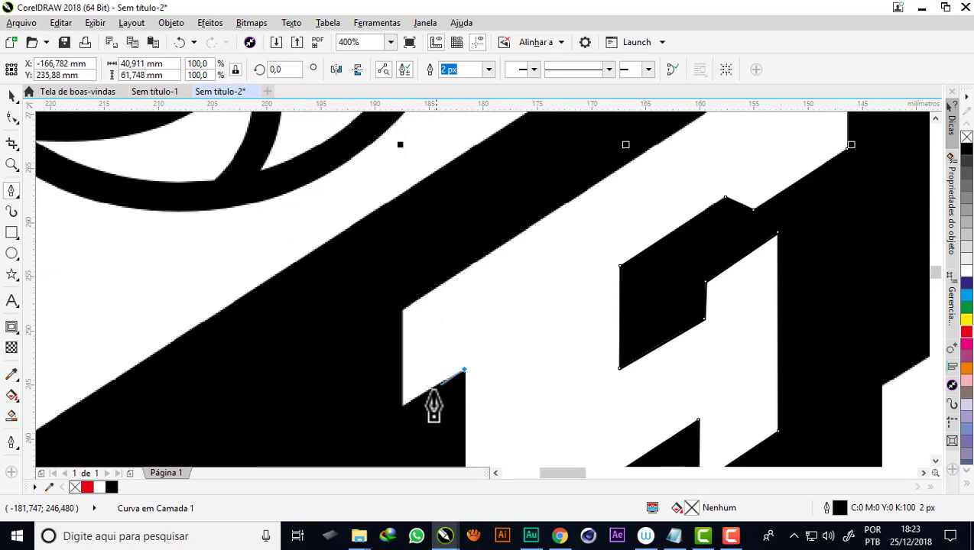
left_click(402, 405)
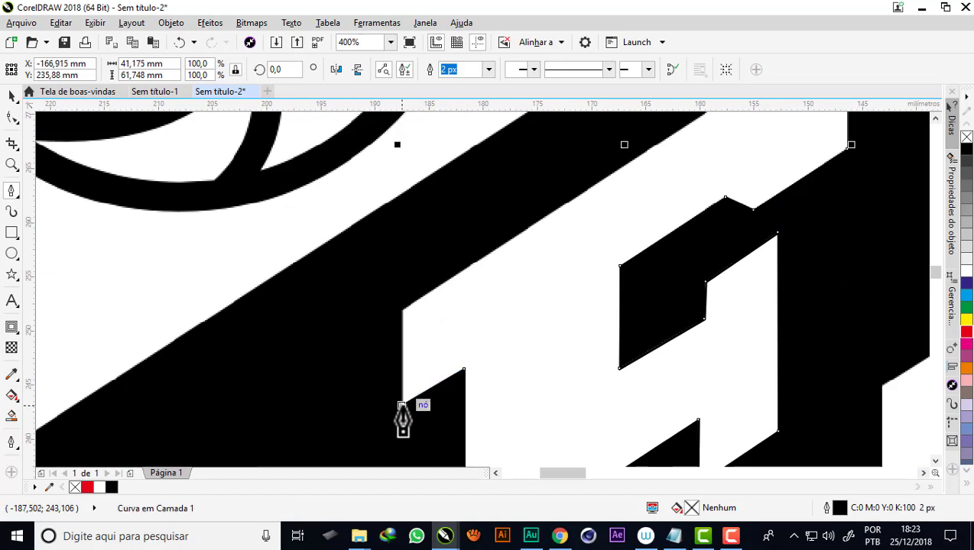
Add the F's top corner node and close the letter outline.
scroll(402, 360, "down", 1)
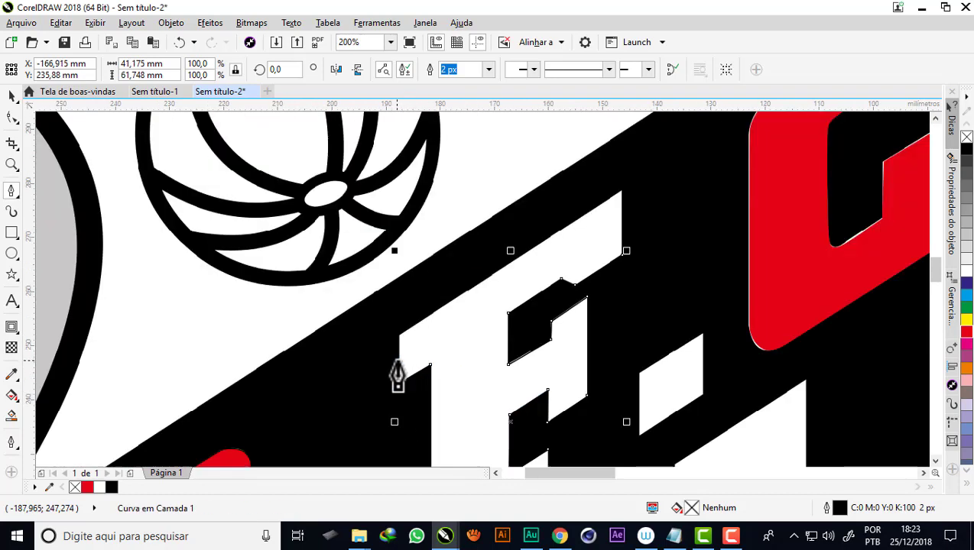
scroll(397, 372, "up", 1)
scroll(397, 372, "up", 1)
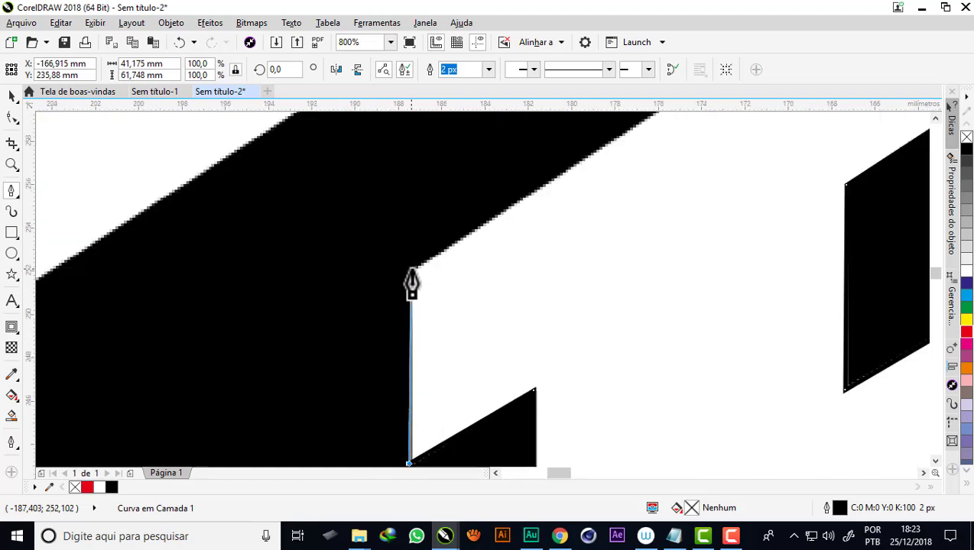
scroll(408, 286, "down", 2)
left_click(522, 214)
scroll(522, 214, "up", 1)
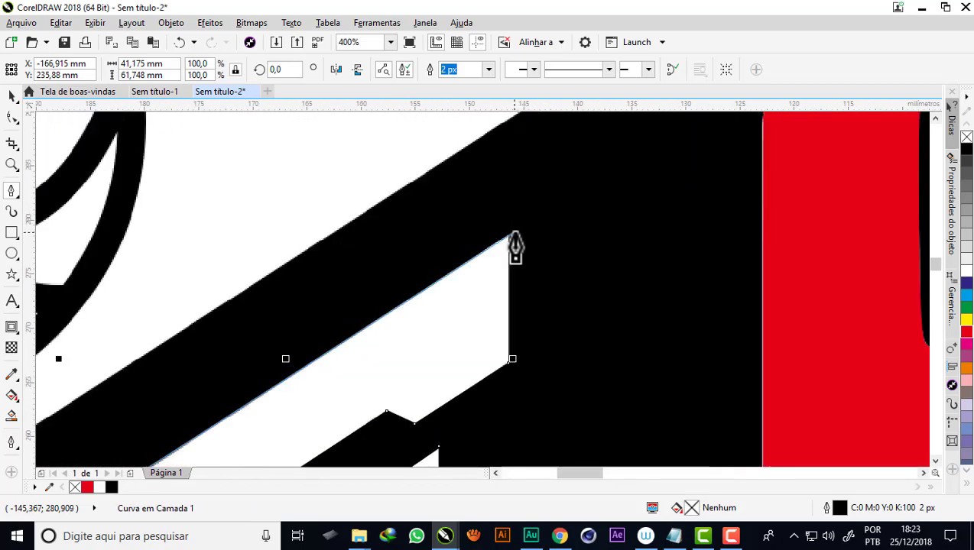
scroll(512, 248, "up", 1)
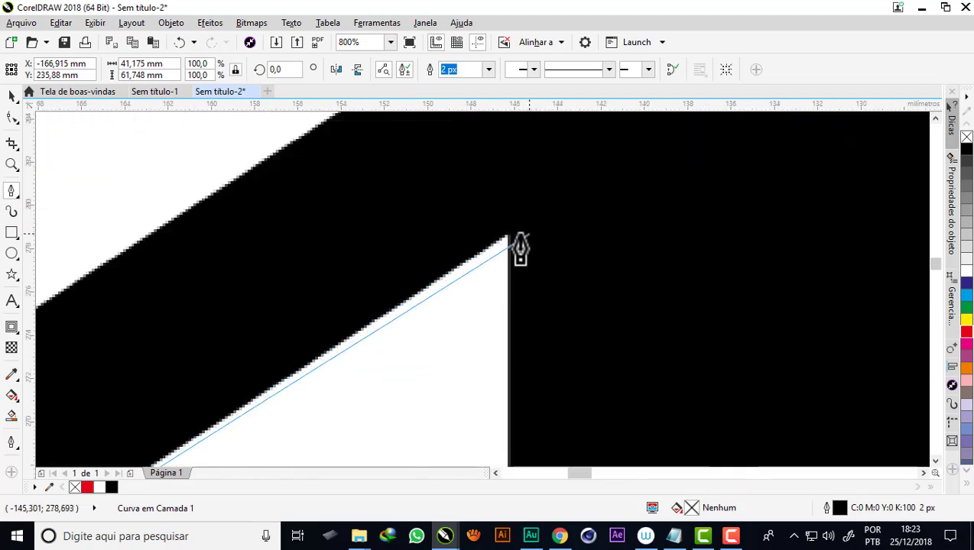
scroll(511, 245, "down", 2)
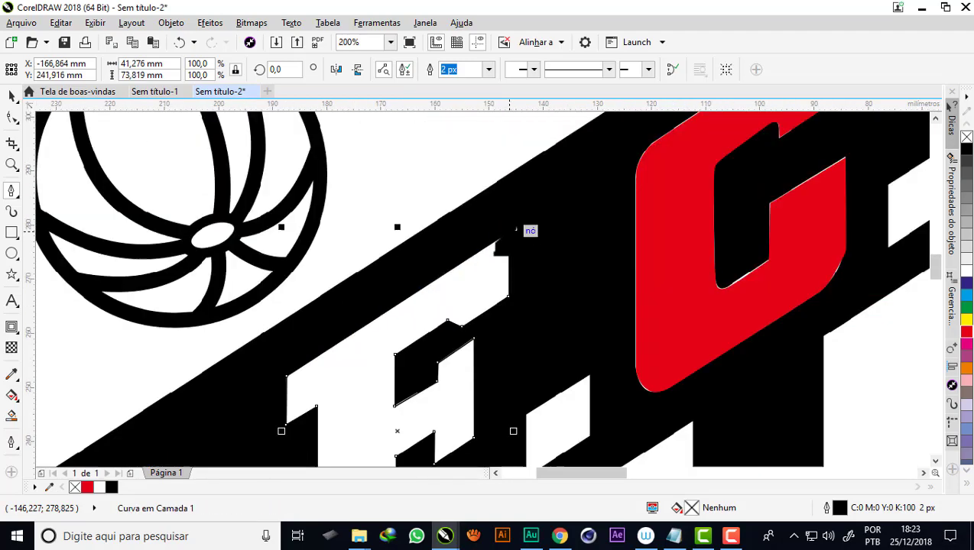
scroll(505, 305, "up", 2)
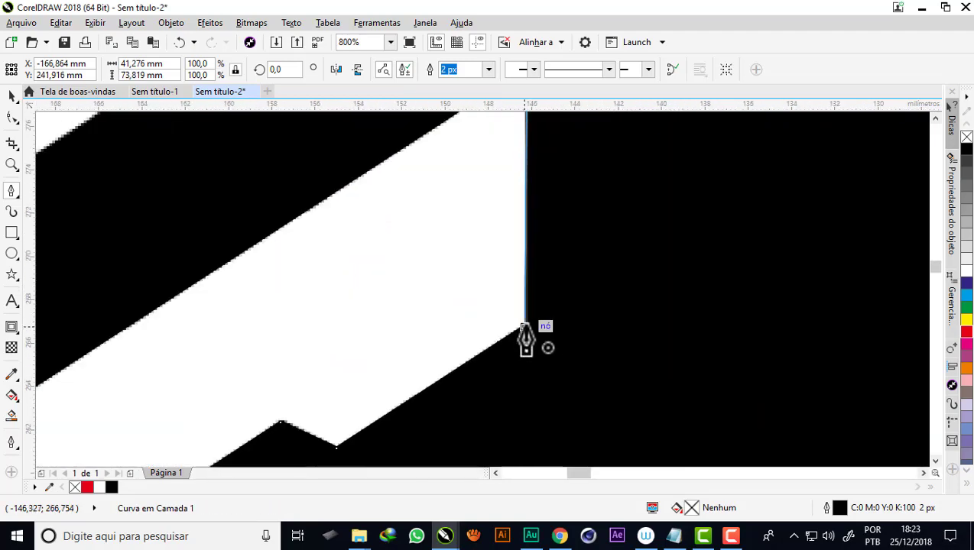
left_click(527, 327)
Fill the traced F red.
scroll(505, 306, "down", 2)
scroll(480, 281, "down", 1)
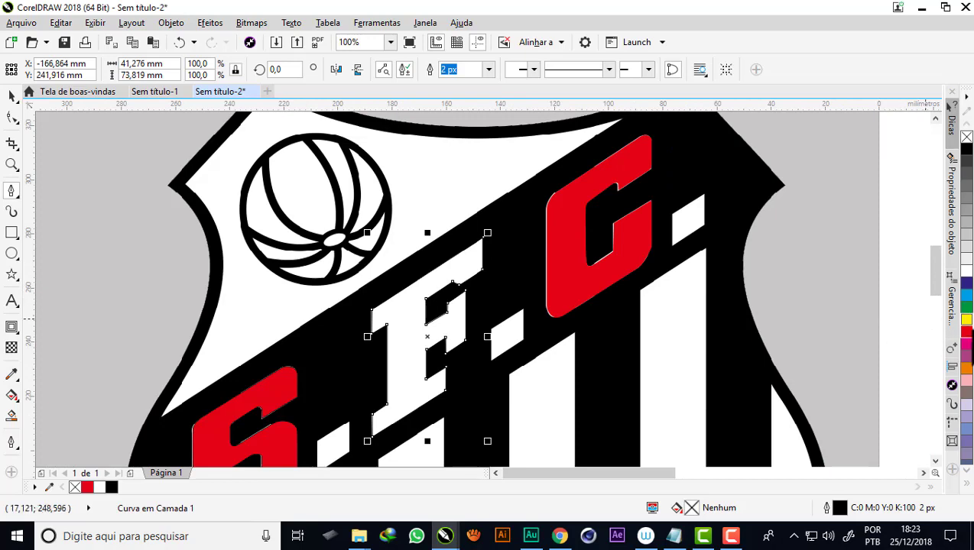
left_click(967, 334)
scroll(465, 245, "down", 2)
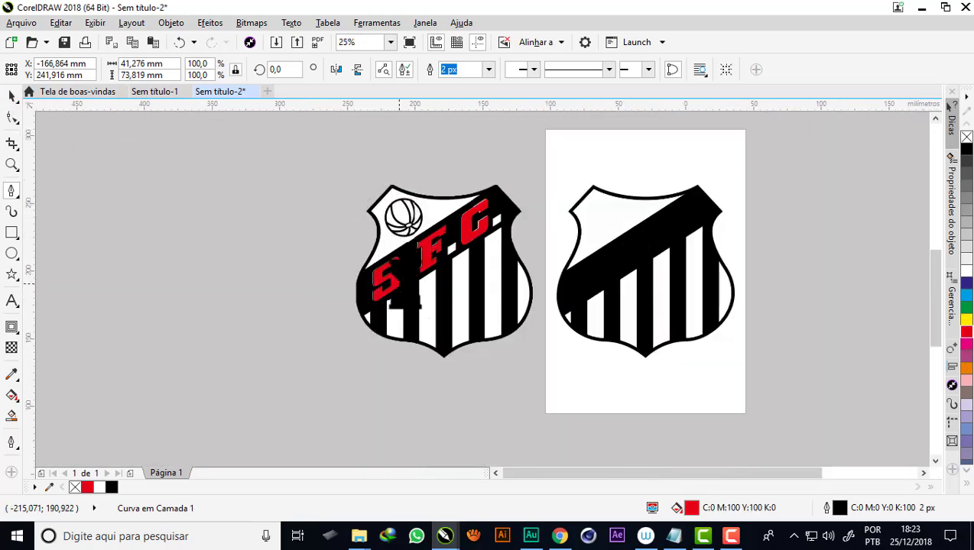
Trace the dot after the S with nodes at its four corners.
scroll(405, 287, "up", 3)
scroll(443, 201, "up", 1)
scroll(428, 208, "up", 1)
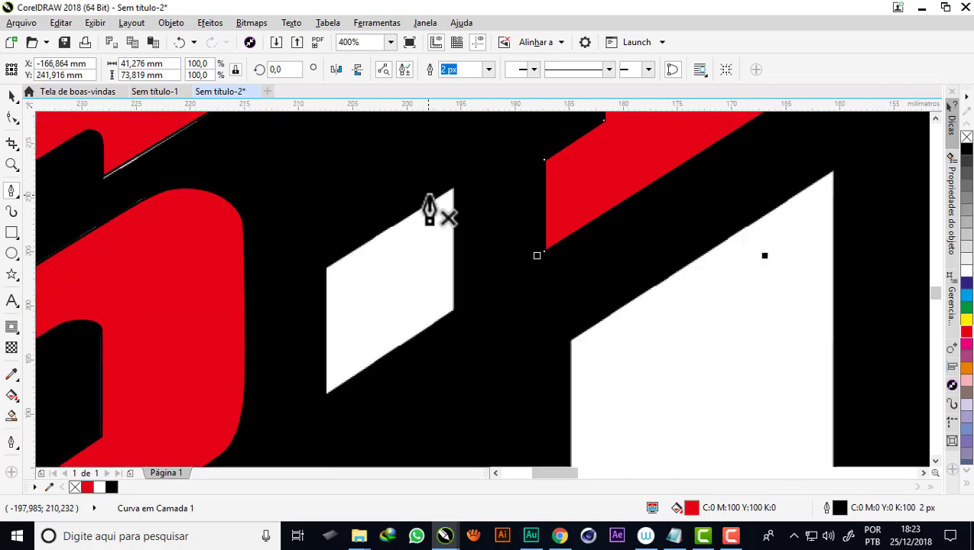
left_click(327, 269)
left_click(326, 395)
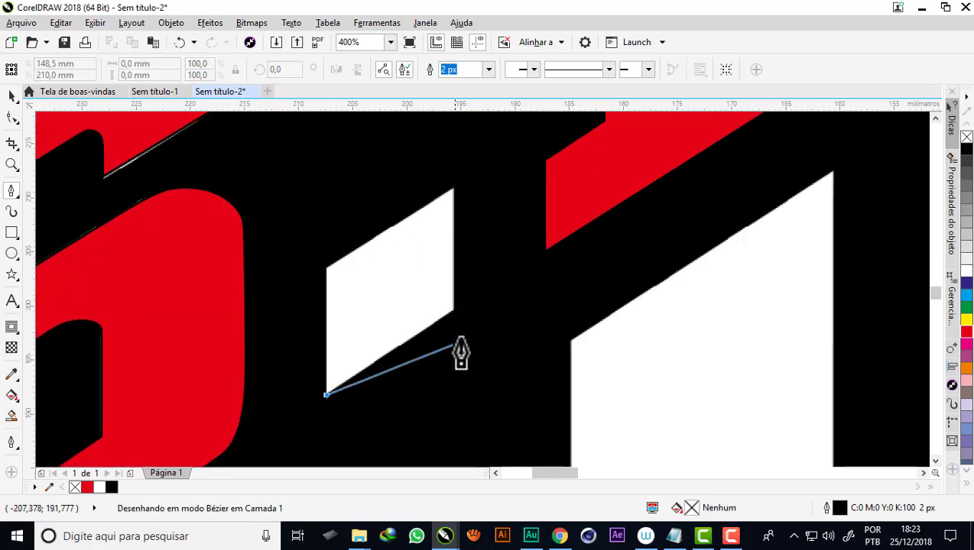
left_click(453, 312)
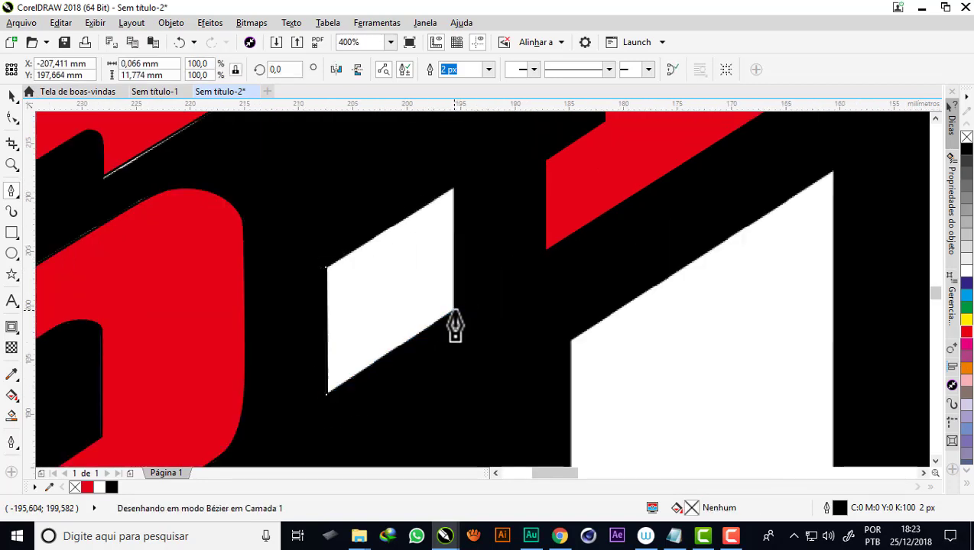
left_click(455, 191)
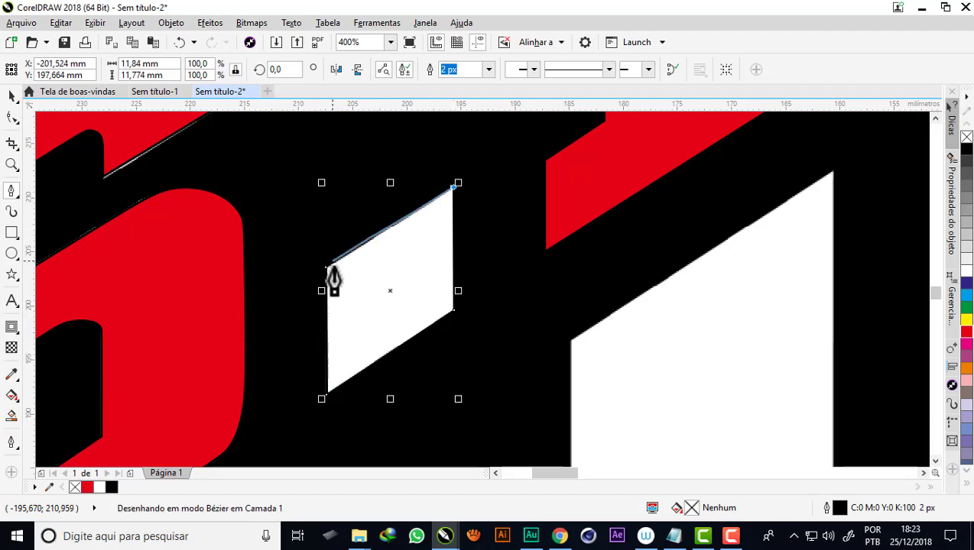
scroll(330, 281, "down", 3)
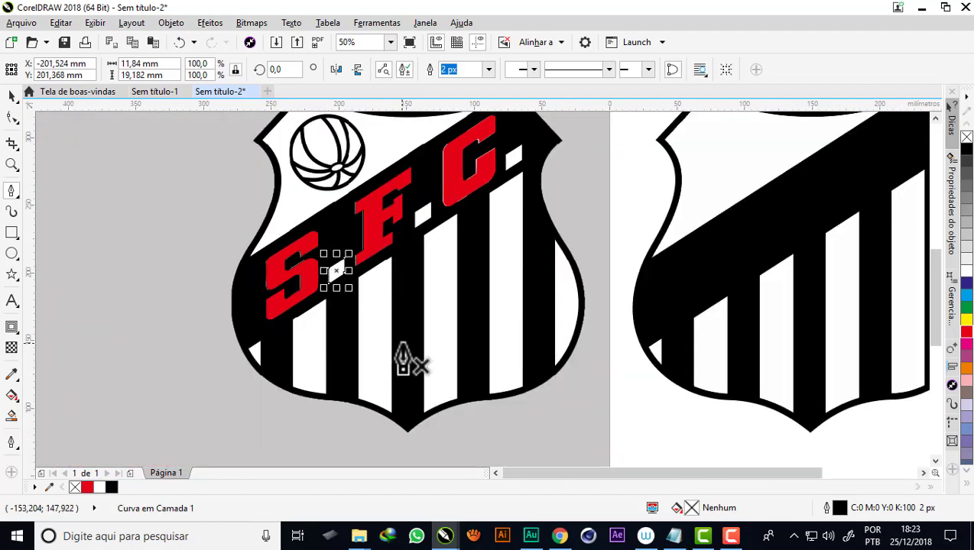
Copy the red dot after the F and beside the C, then select all lettering curves.
key("space")
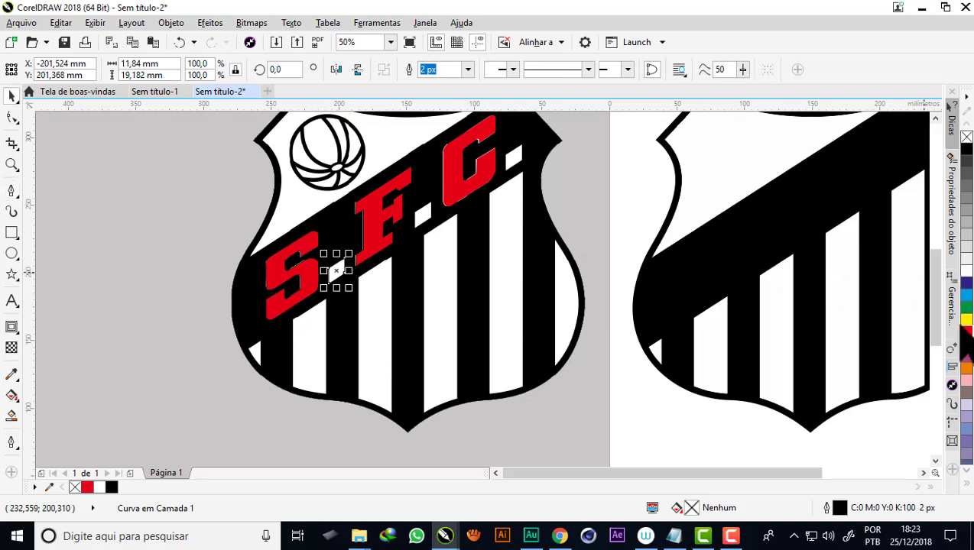
scroll(336, 271, "up", 1)
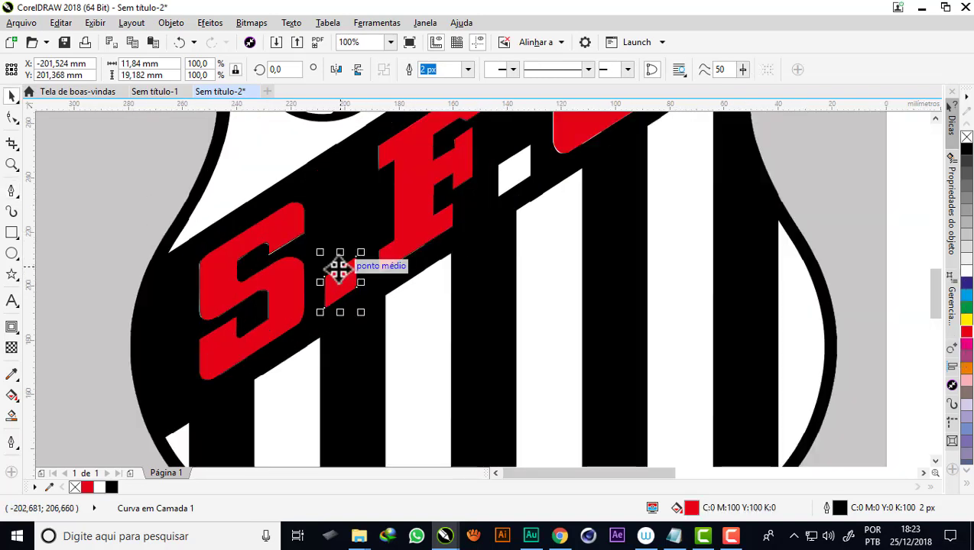
left_click_drag(340, 275, 514, 182)
scroll(513, 182, "down", 2)
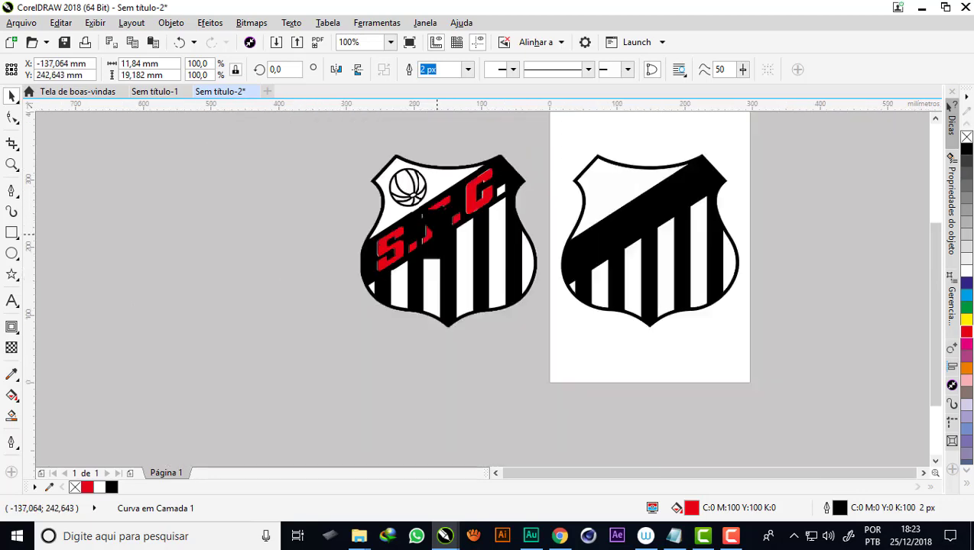
scroll(514, 182, "up", 2)
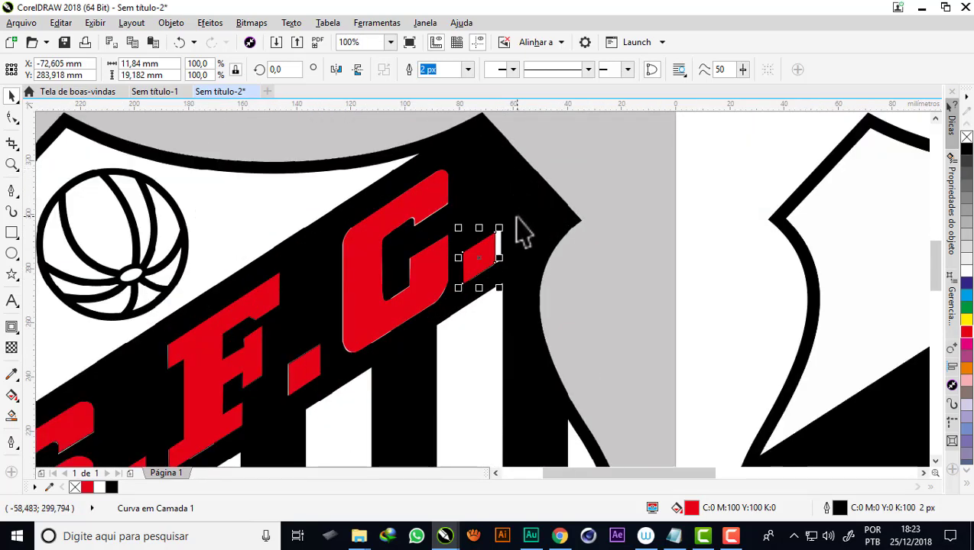
left_click_drag(521, 226, 492, 234)
scroll(492, 235, "up", 1)
left_click_drag(505, 311, 492, 276)
scroll(487, 220, "down", 3)
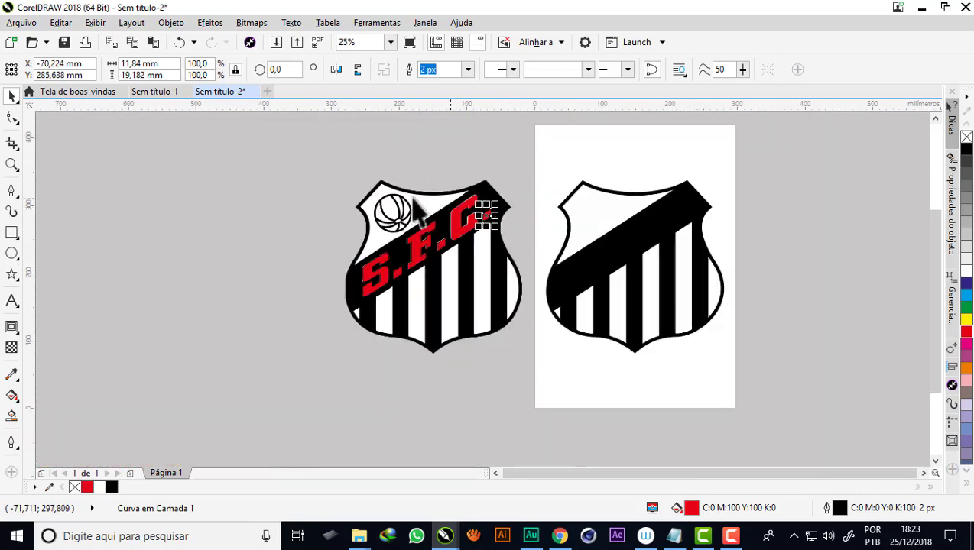
mouse_move(265, 151)
left_mouse_down()
mouse_move(520, 362)
mouse_move(523, 344)
left_mouse_up()
Fill the selected lettering white and centre it on the page's shield.
left_click(967, 272)
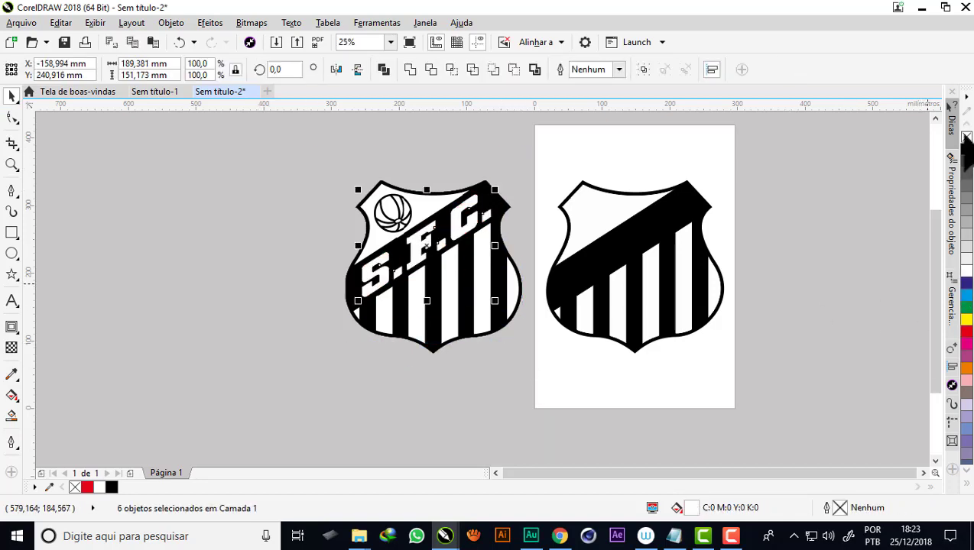
key("p")
left_click(856, 218)
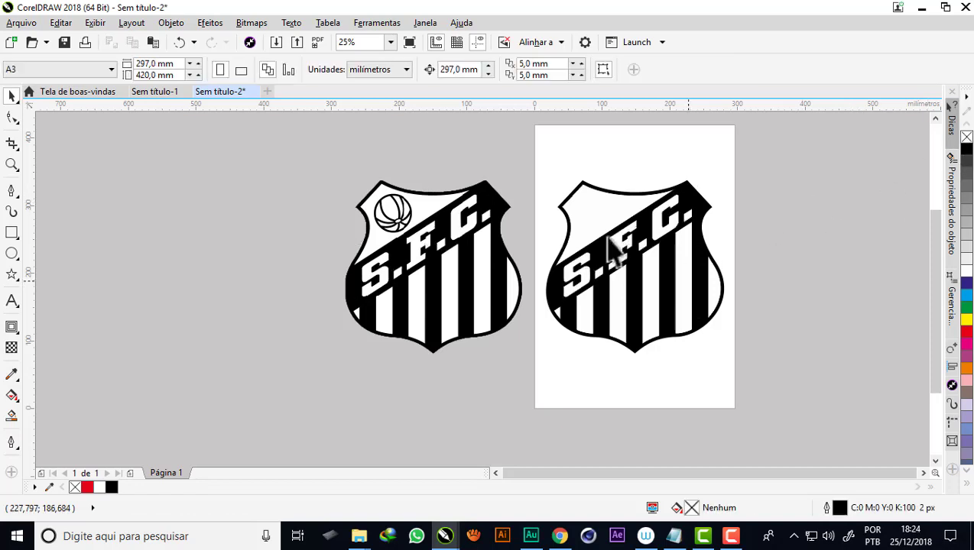
scroll(388, 215, "up", 2)
scroll(414, 223, "up", 1)
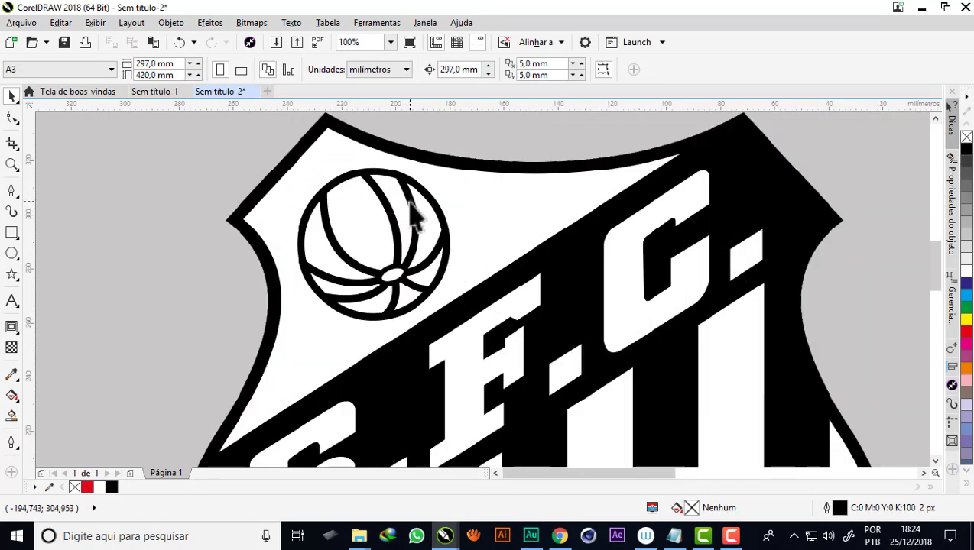
scroll(414, 216, "up", 1)
Draw a circle around the crest's ball and fit it to the ball's edge.
left_click(12, 256)
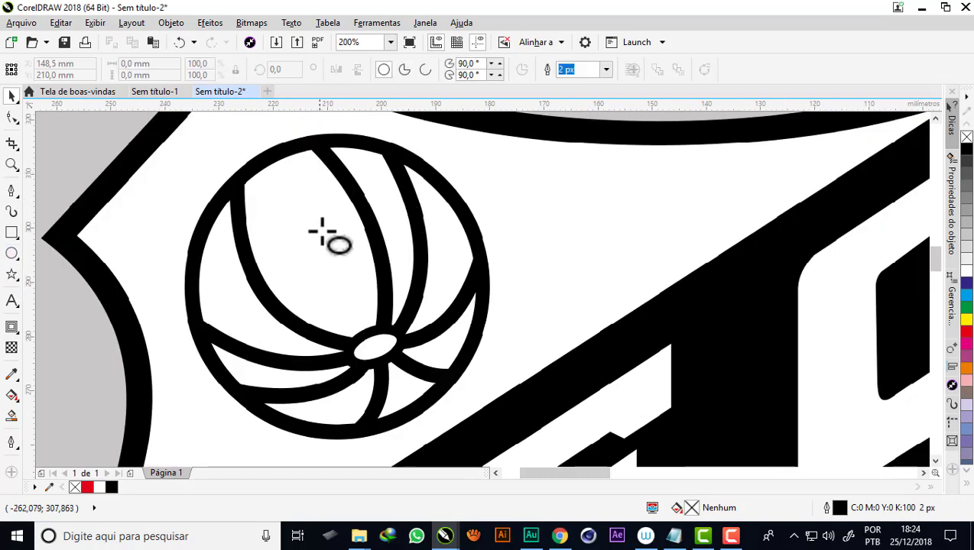
scroll(326, 233, "down", 1)
left_click_drag(252, 201, 407, 352)
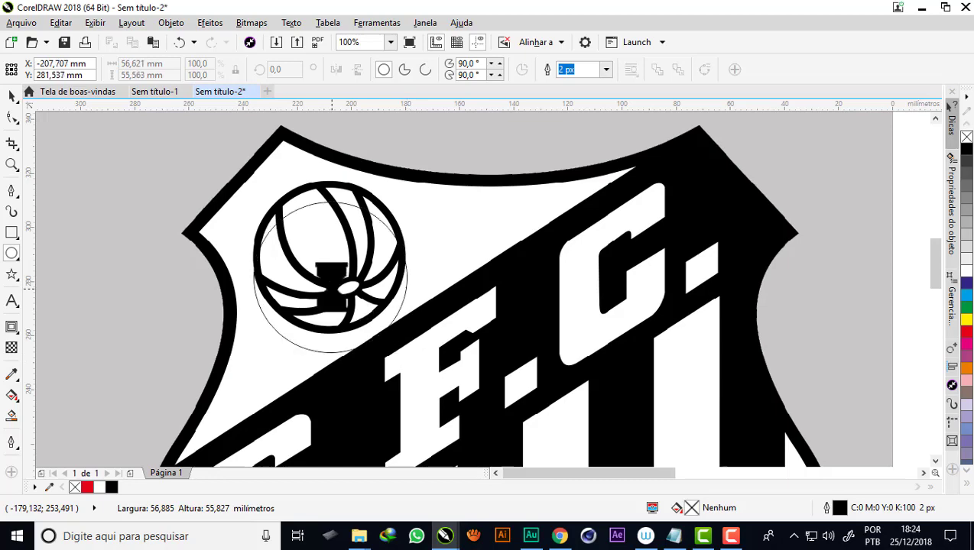
left_click_drag(337, 288, 334, 261)
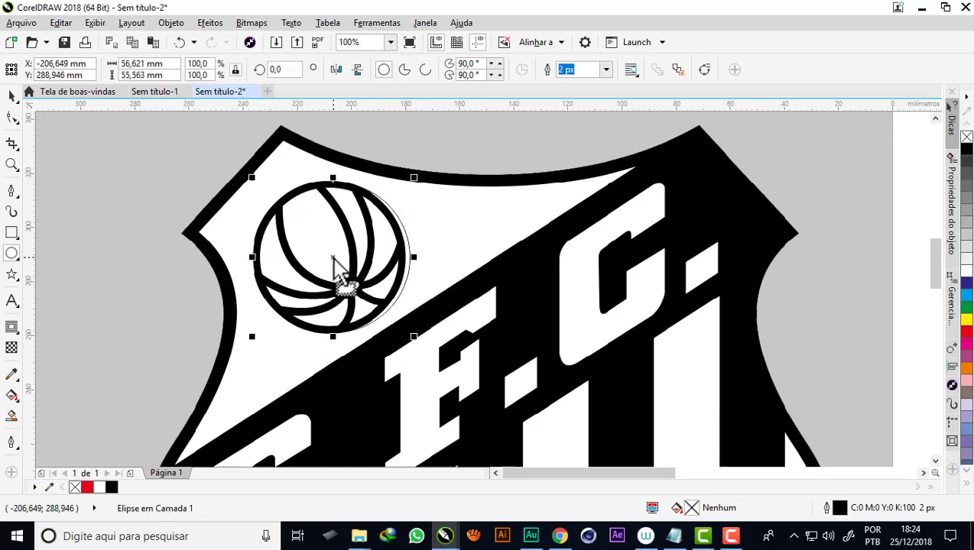
scroll(366, 262, "up", 1)
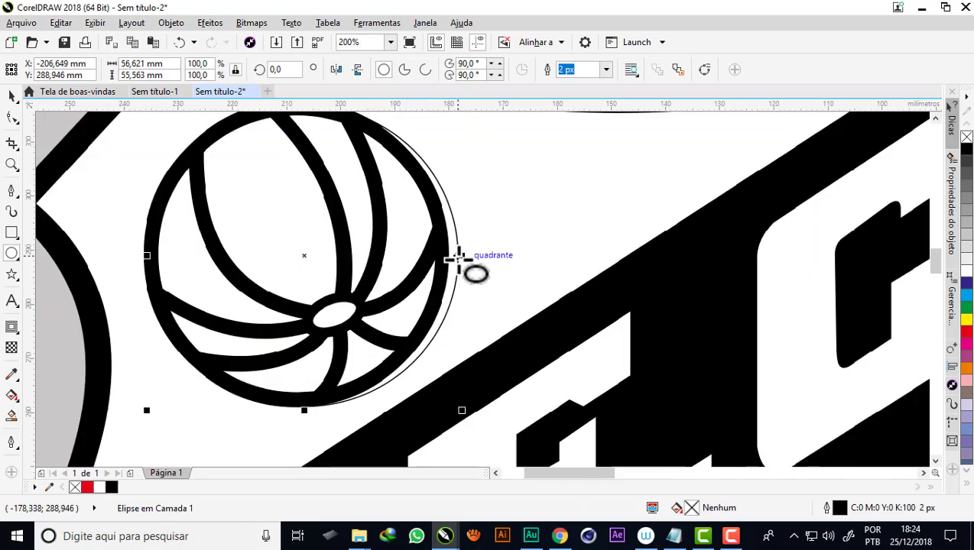
left_click_drag(465, 257, 450, 257)
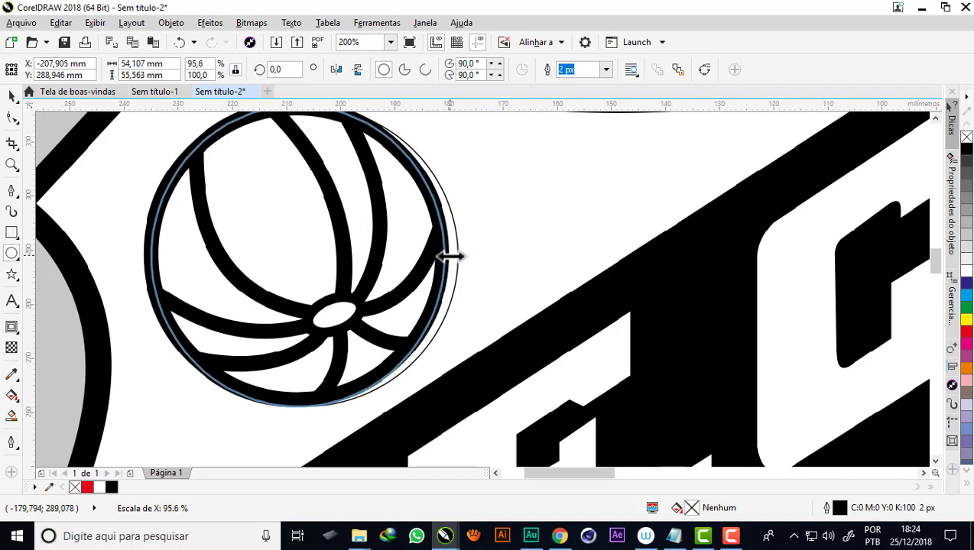
Give the circle a red outline 25 px thick.
right_click(965, 333)
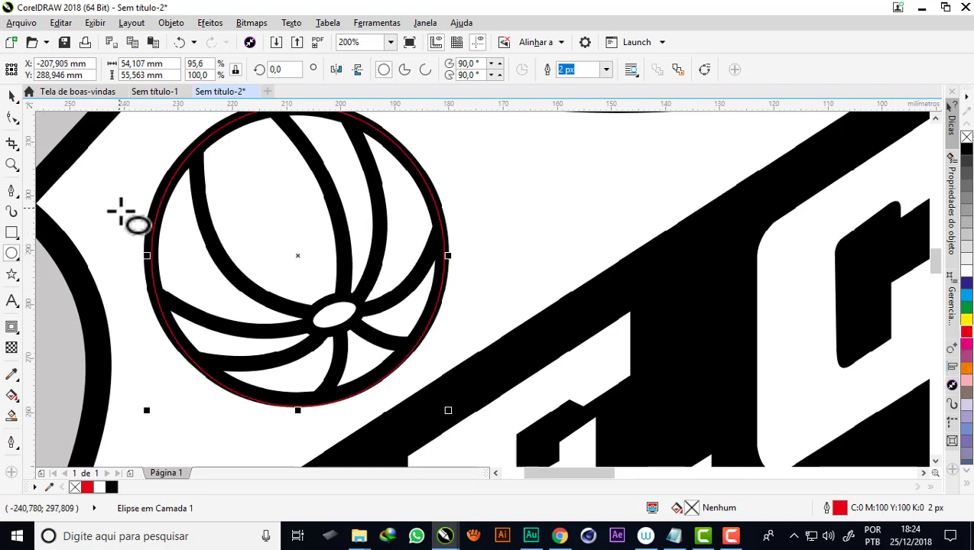
scroll(215, 222, "down", 1)
scroll(217, 213, "up", 1)
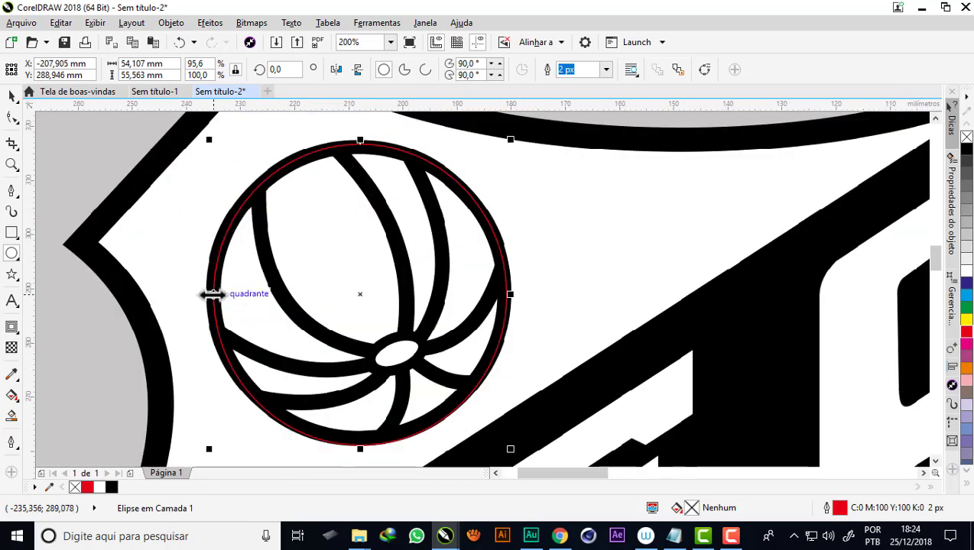
left_click(606, 69)
left_click(569, 160)
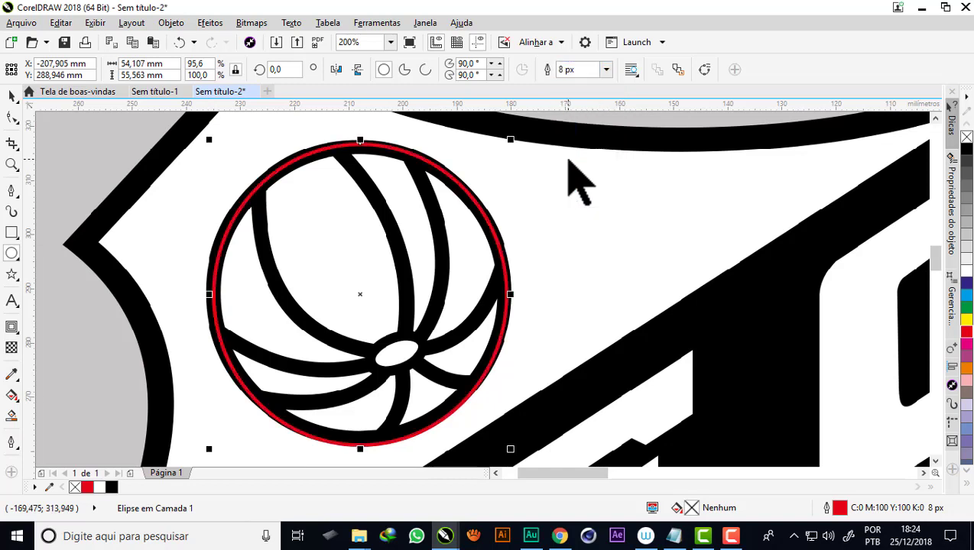
left_click(606, 69)
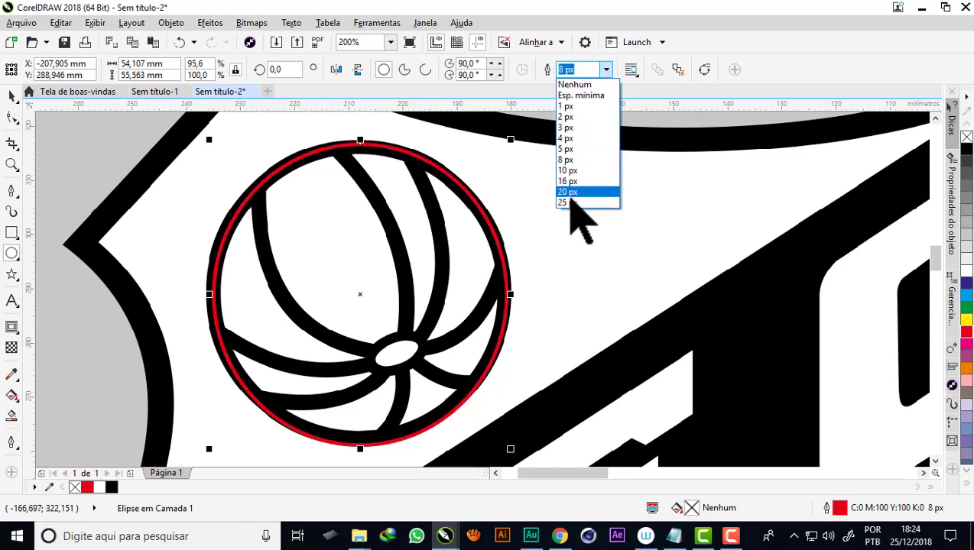
left_click(571, 199)
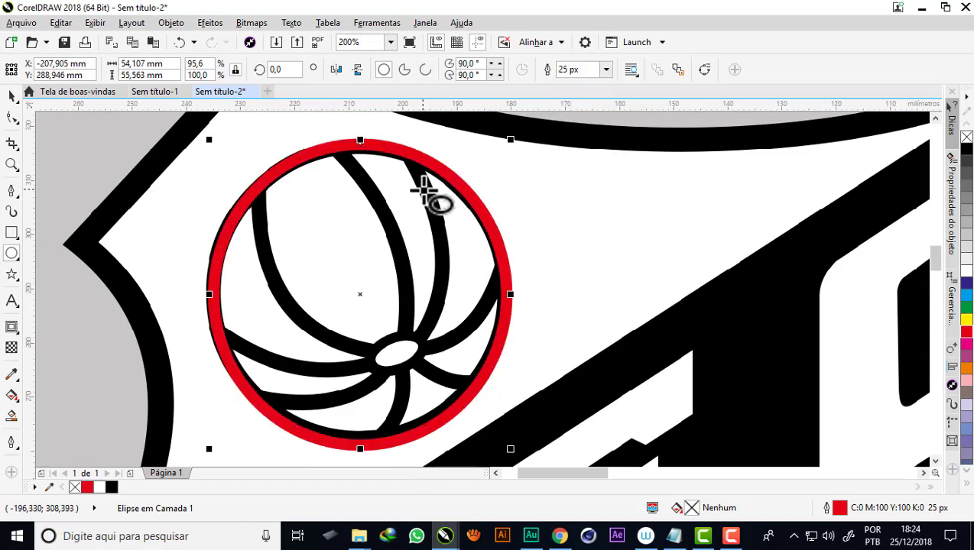
Pull the ring's top and bottom edges onto the ball's black rim, about 53.8 mm tall.
scroll(360, 451, "up", 1)
scroll(360, 451, "up", 1)
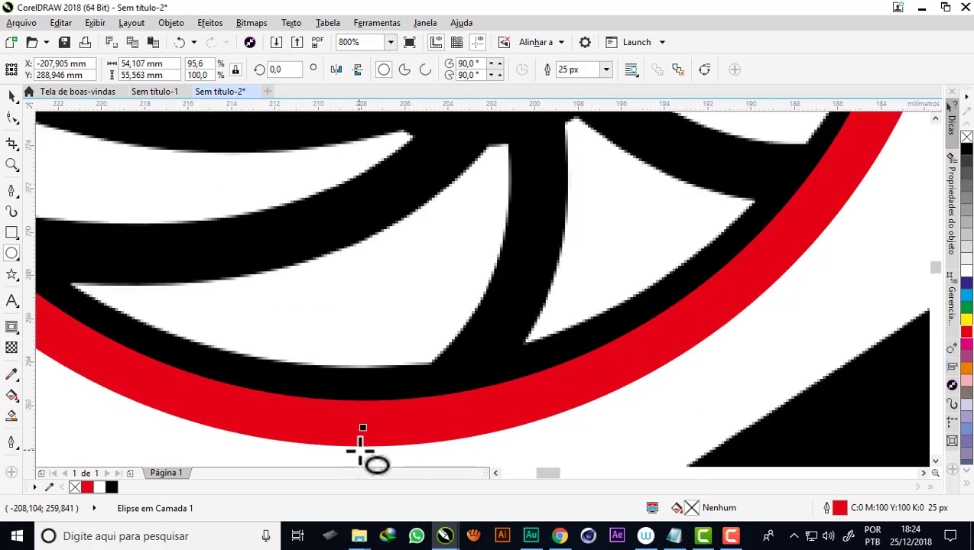
mouse_move(362, 418)
left_mouse_down()
mouse_move(364, 392)
mouse_move(365, 414)
left_mouse_up()
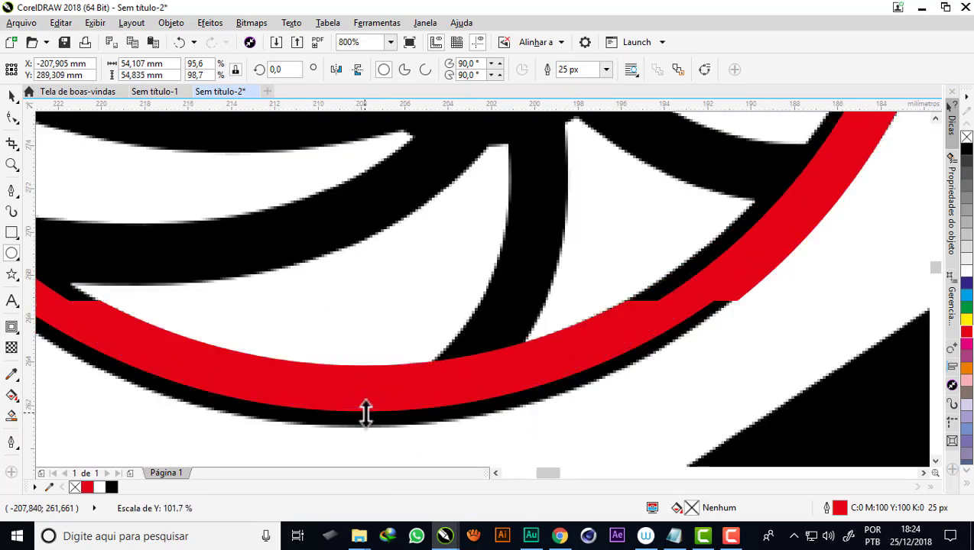
scroll(366, 414, "down", 2)
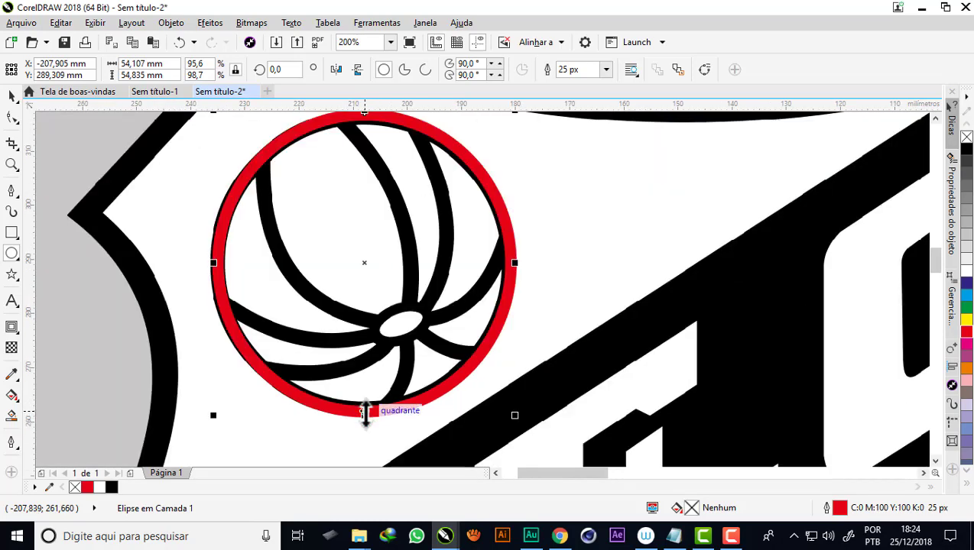
scroll(347, 229, "down", 1)
scroll(348, 162, "up", 2)
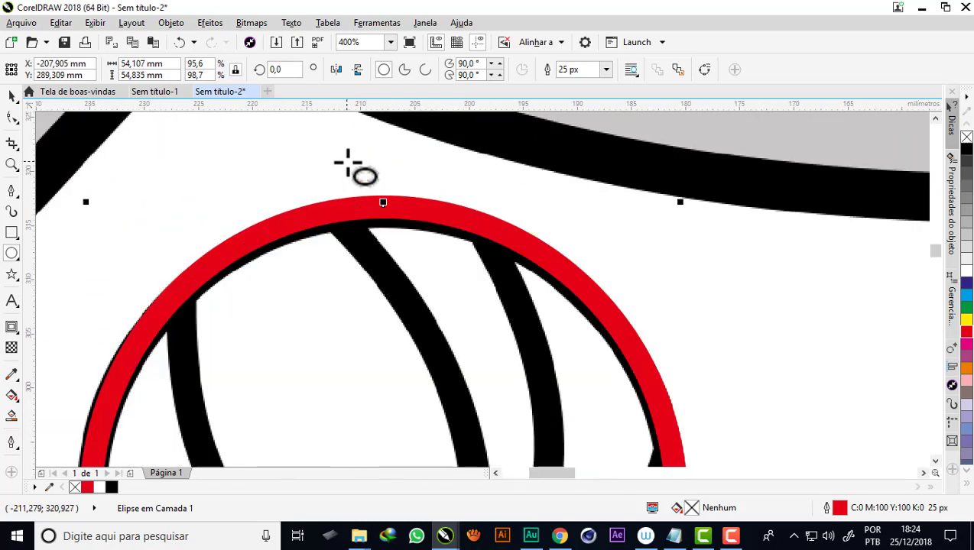
left_click_drag(384, 202, 386, 214)
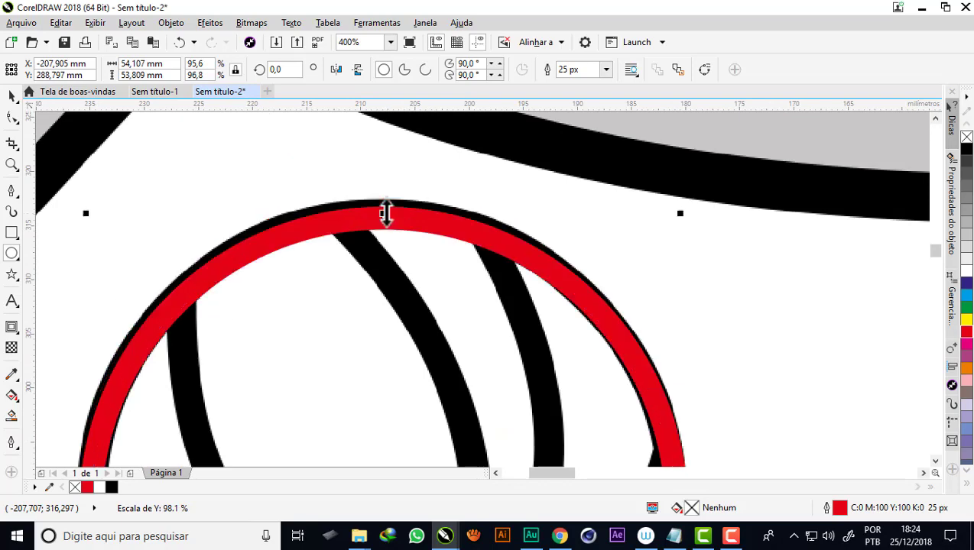
scroll(390, 206, "down", 2)
scroll(394, 295, "up", 1)
scroll(407, 321, "up", 1)
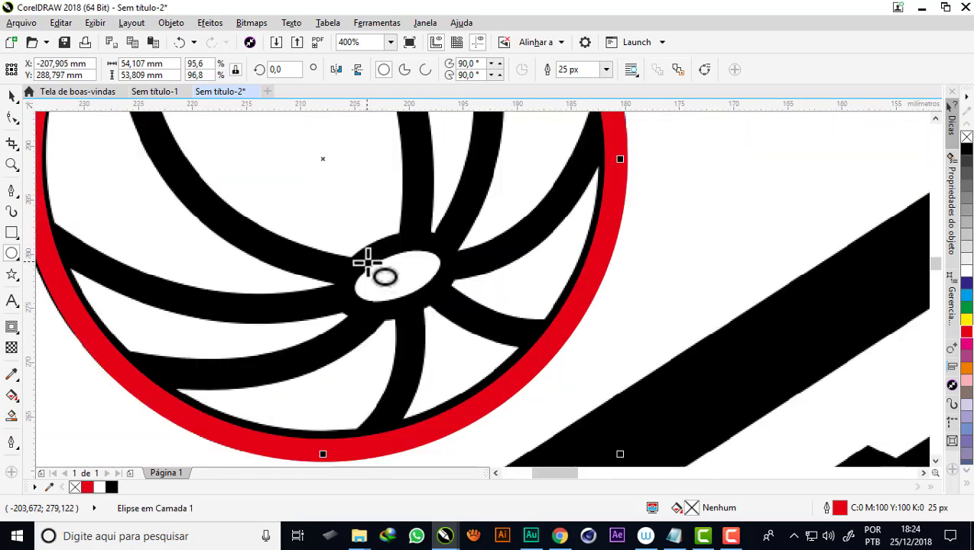
left_click_drag(354, 252, 441, 311)
Trace the ball's central hub with a tilted 3-point ellipse centred on it.
left_click(425, 294)
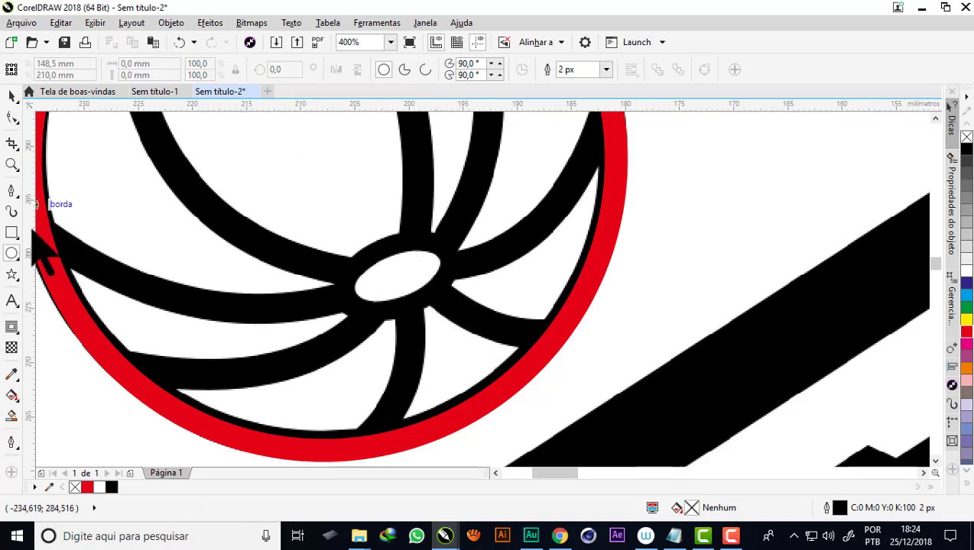
left_click(17, 258)
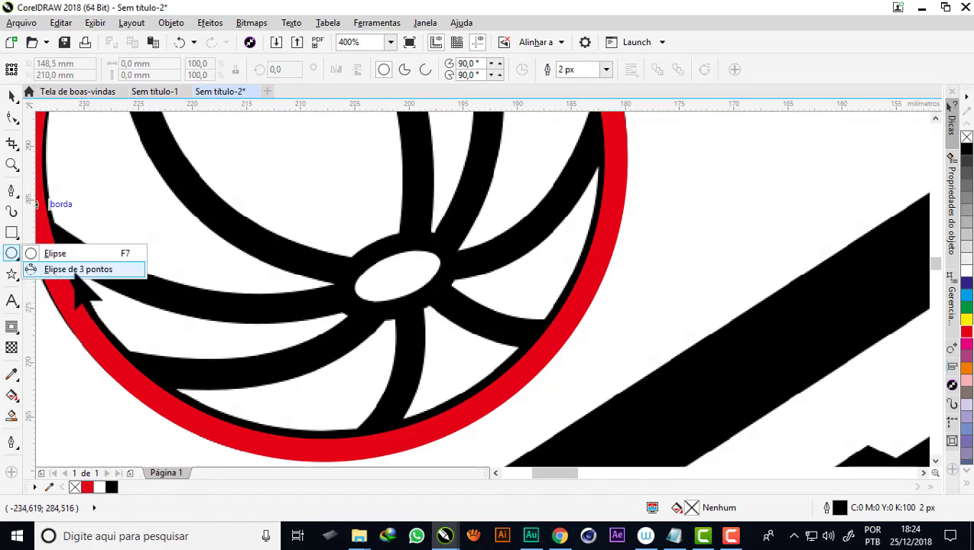
left_click(112, 273)
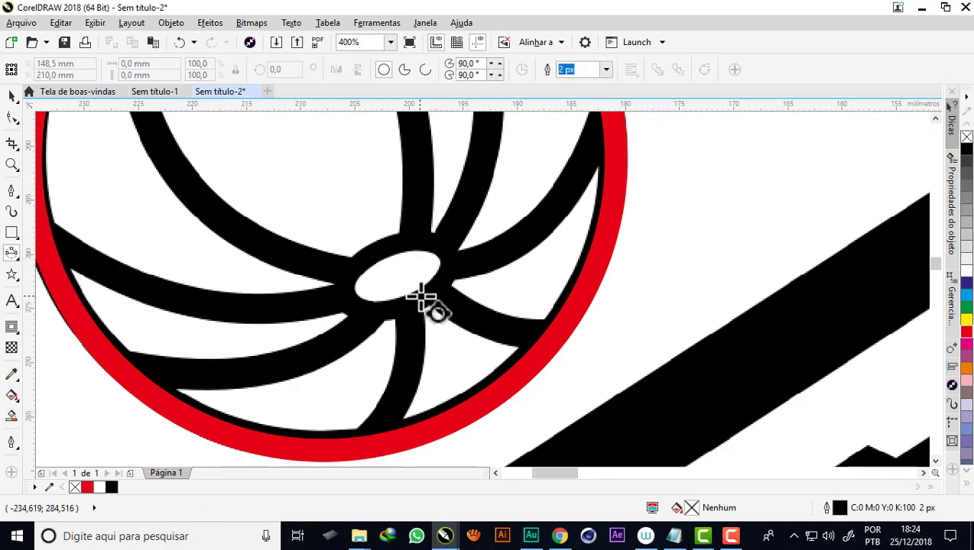
scroll(424, 300, "up", 1)
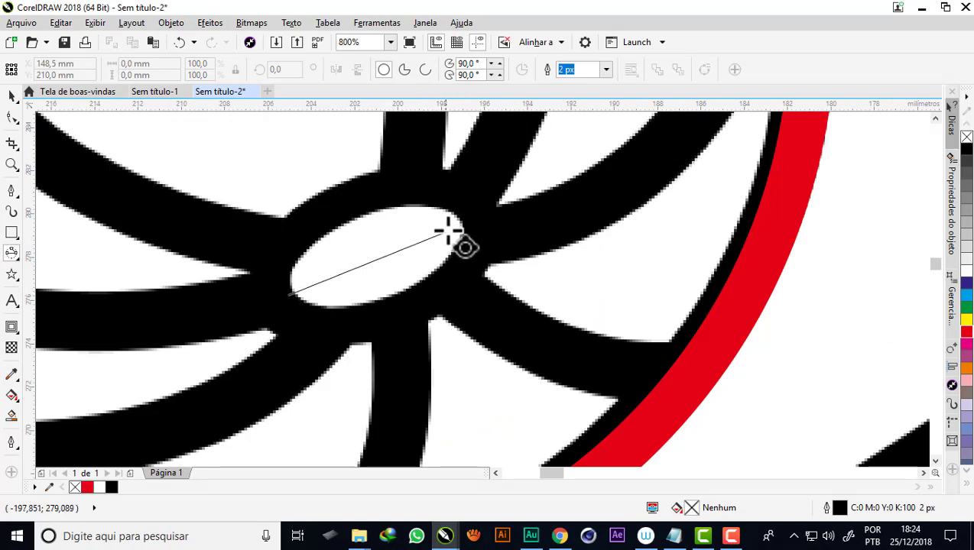
left_click_drag(316, 284, 461, 217)
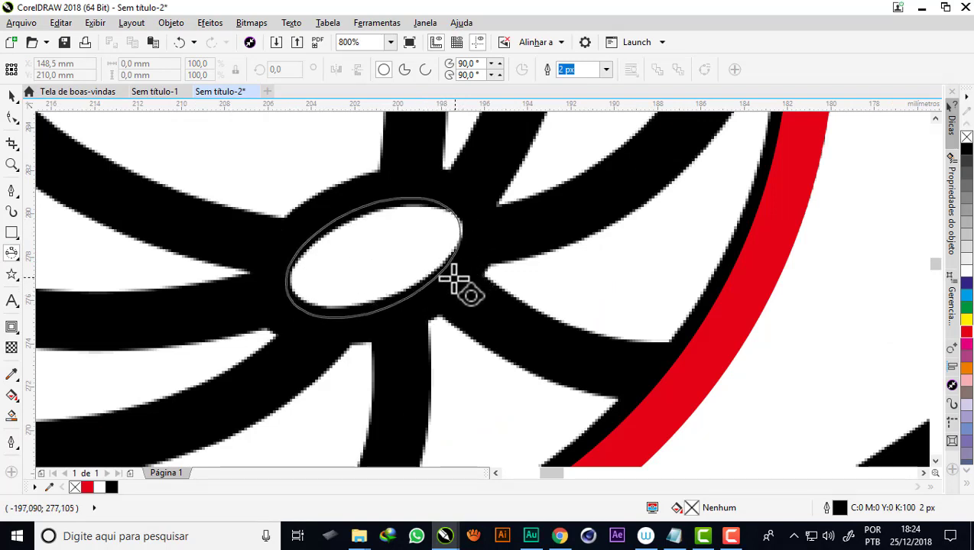
left_click(441, 280)
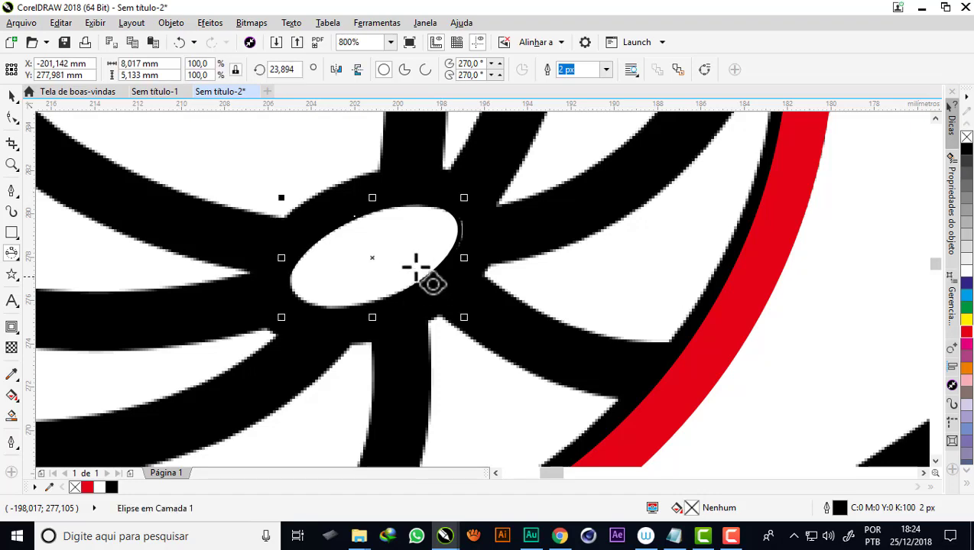
left_click_drag(373, 259, 375, 256)
scroll(413, 385, "down", 2)
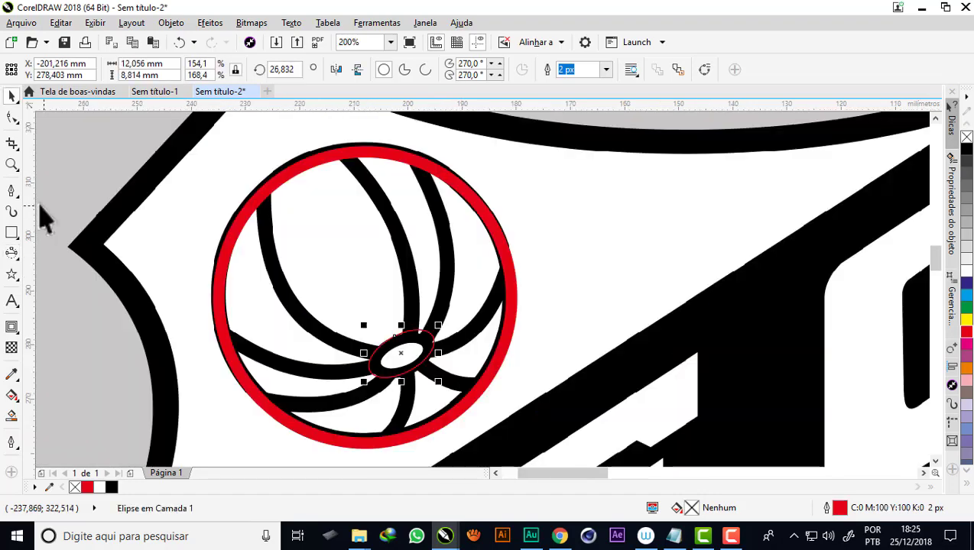
left_click(14, 198)
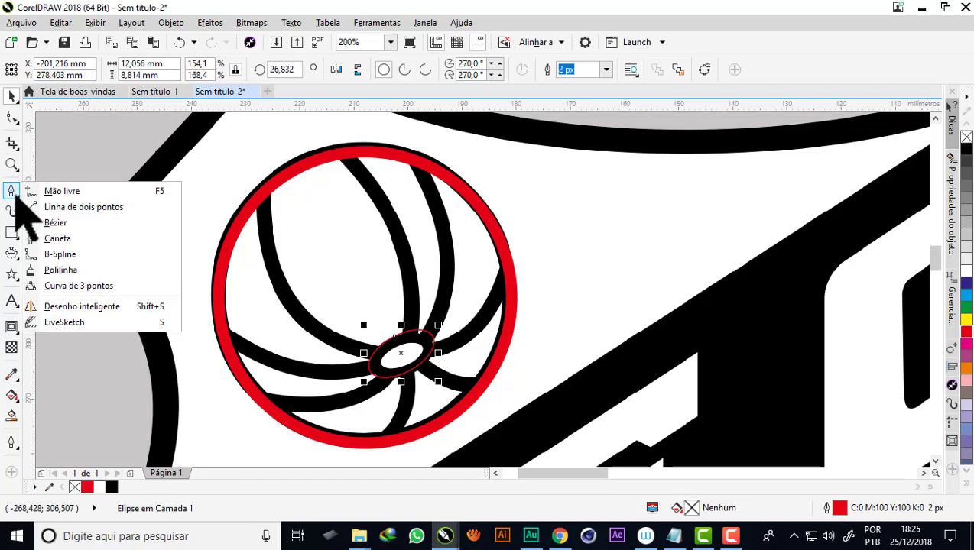
Draw three curved 3-point spokes between the ball's rim and the hub.
left_click(99, 292)
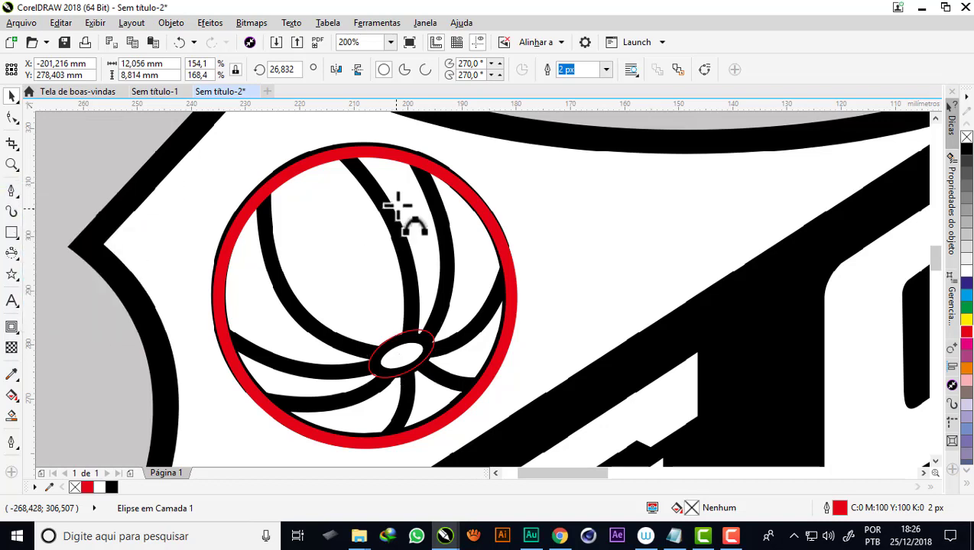
mouse_move(345, 156)
left_mouse_down()
mouse_move(415, 350)
mouse_move(413, 283)
mouse_move(403, 356)
left_mouse_up()
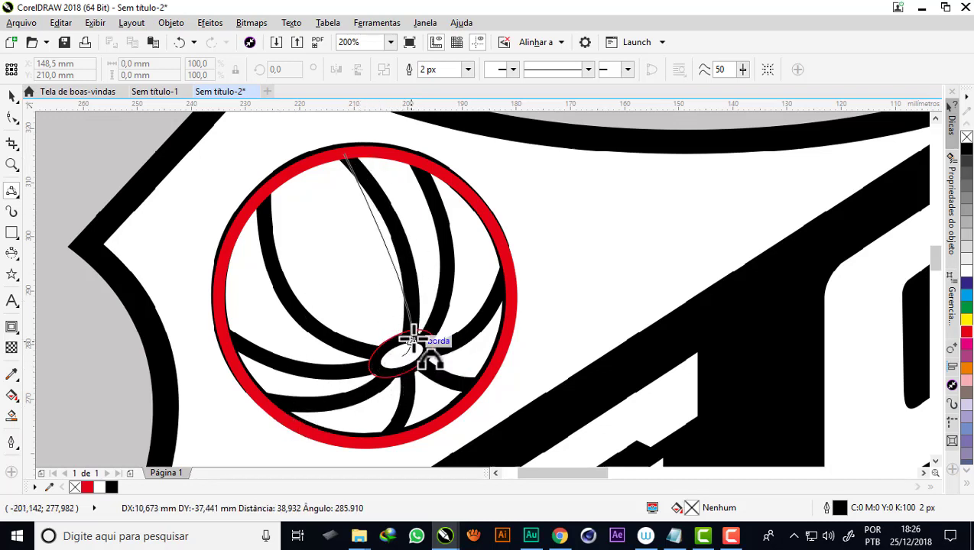
left_click(406, 266)
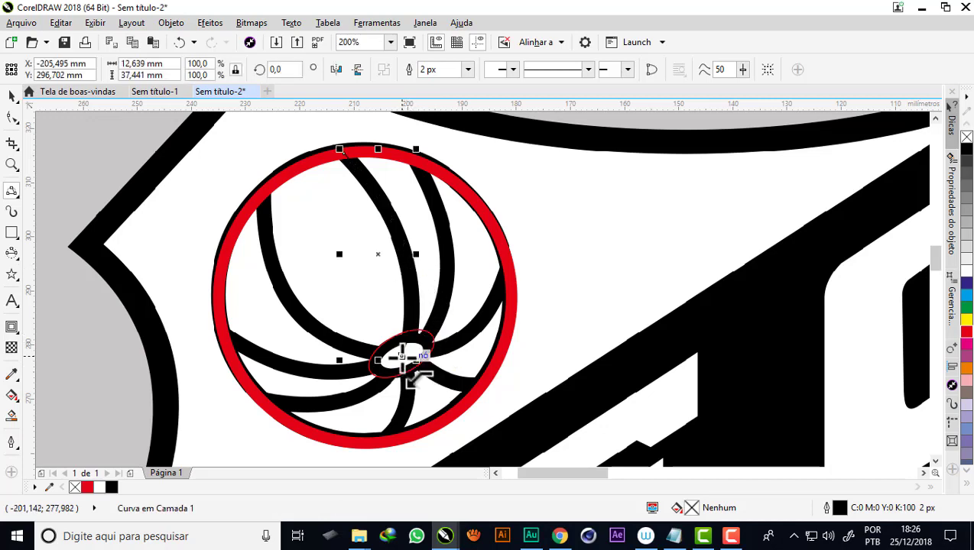
mouse_move(403, 356)
left_mouse_down()
mouse_move(256, 417)
mouse_move(264, 402)
left_mouse_up()
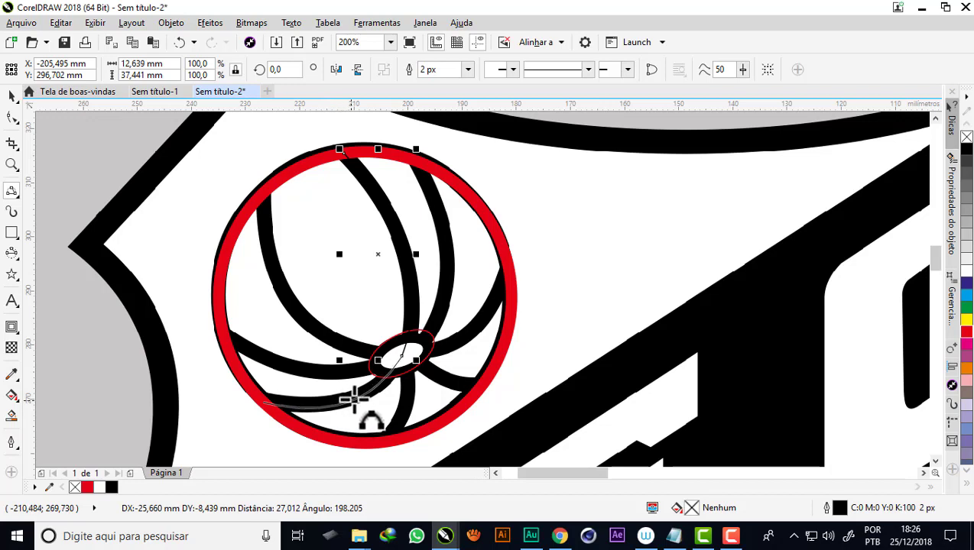
left_click(354, 396)
left_click_drag(262, 190, 409, 355)
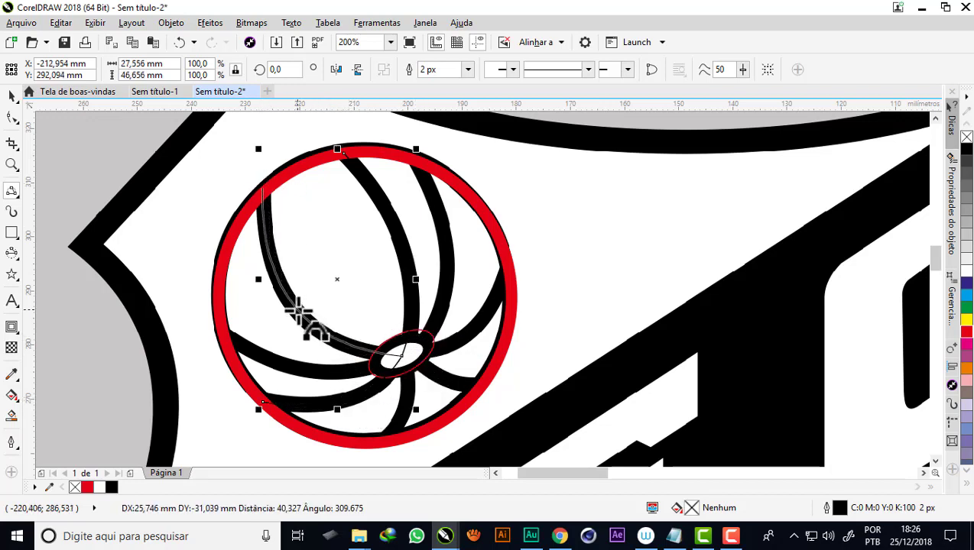
left_click(298, 313)
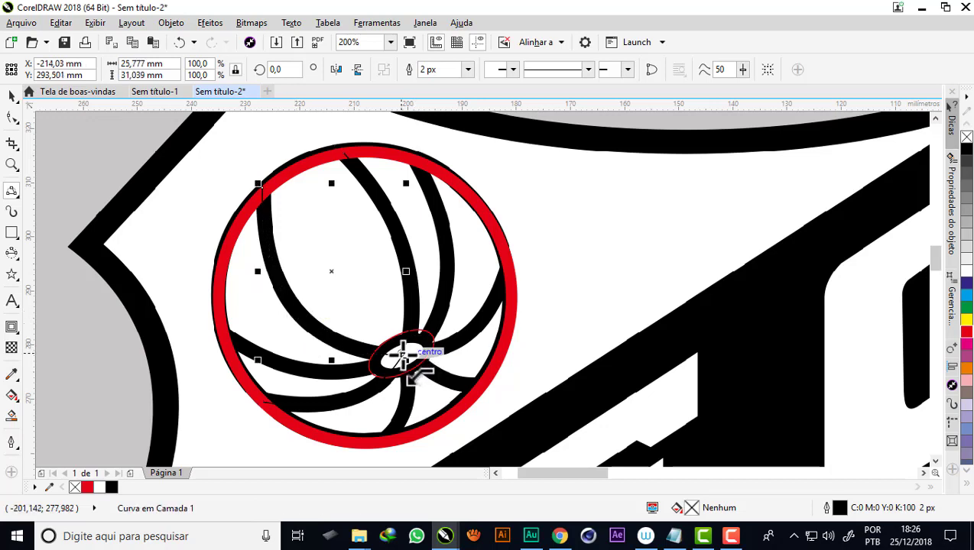
Draw curved spokes from the hub to the top and right rim.
left_click_drag(403, 355, 419, 161)
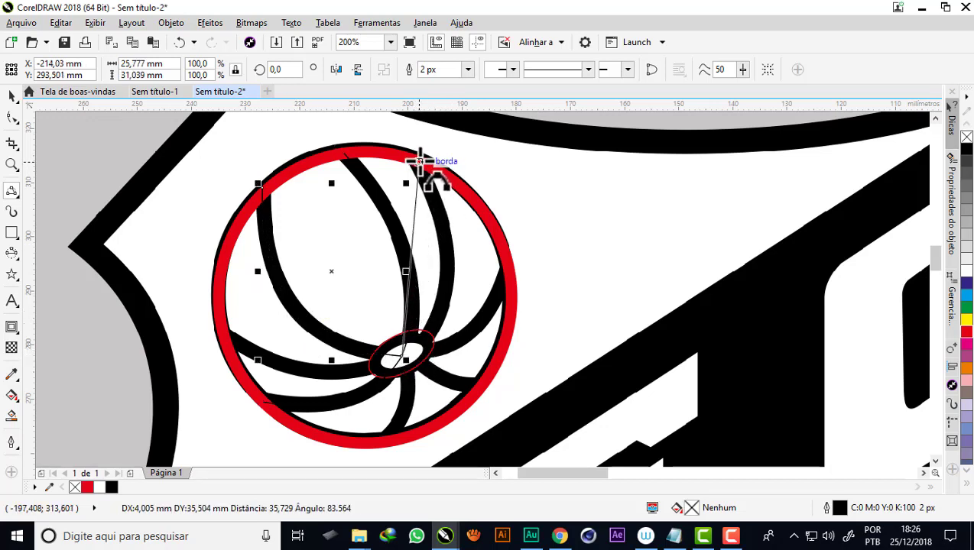
left_click(447, 291)
left_click_drag(403, 354, 508, 269)
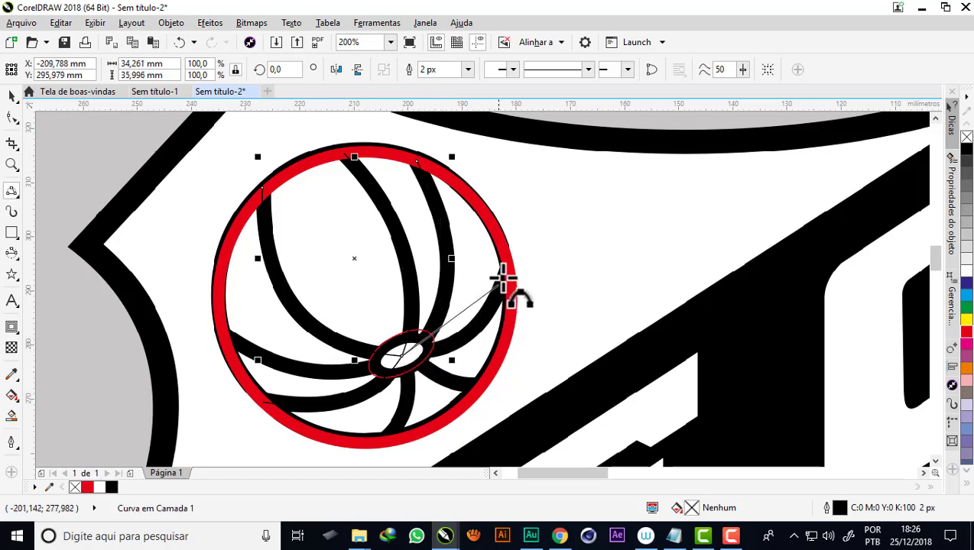
left_click(472, 336)
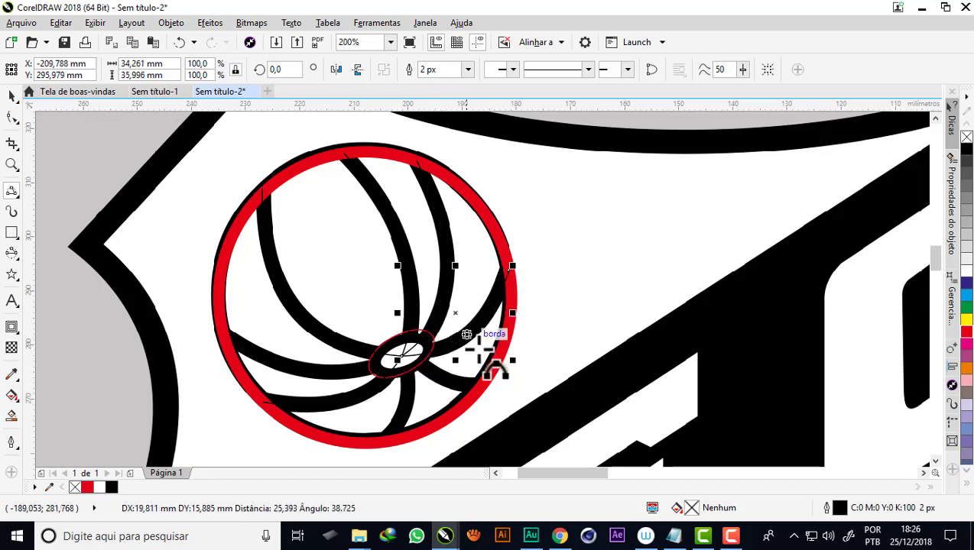
scroll(341, 302, "down", 1)
scroll(406, 348, "up", 2)
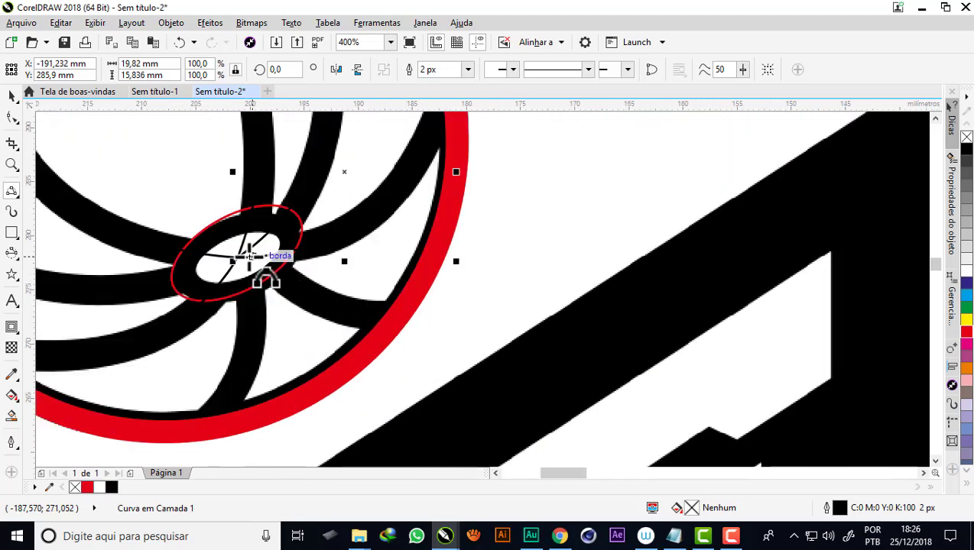
Undo a bad spoke and redraw it curving from the hub to the lower rim.
left_click_drag(238, 257, 367, 309)
mouse_move(397, 315)
left_mouse_down()
mouse_move(318, 309)
mouse_move(299, 294)
left_mouse_up()
key("ctrl+z")
left_click(393, 324)
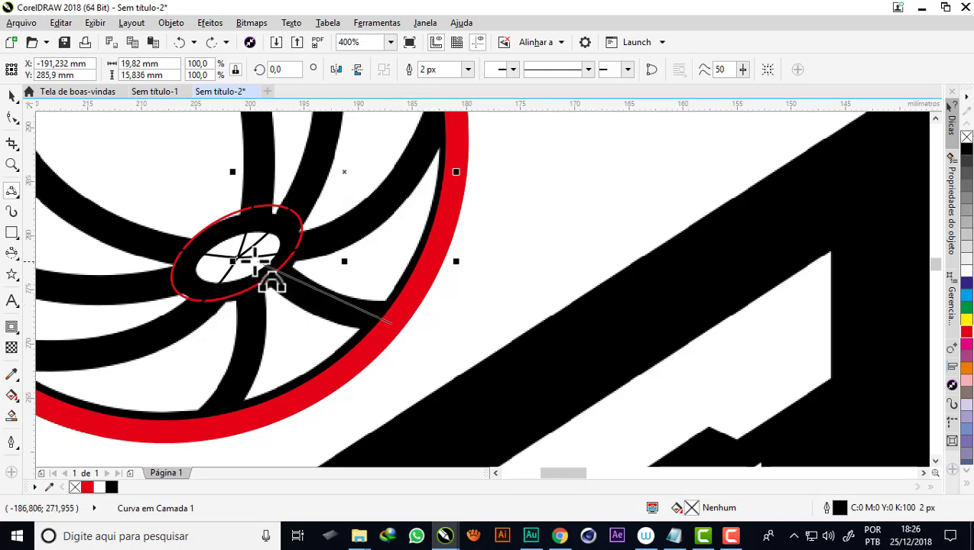
mouse_move(252, 253)
left_mouse_down()
mouse_move(290, 290)
mouse_move(254, 270)
left_mouse_up()
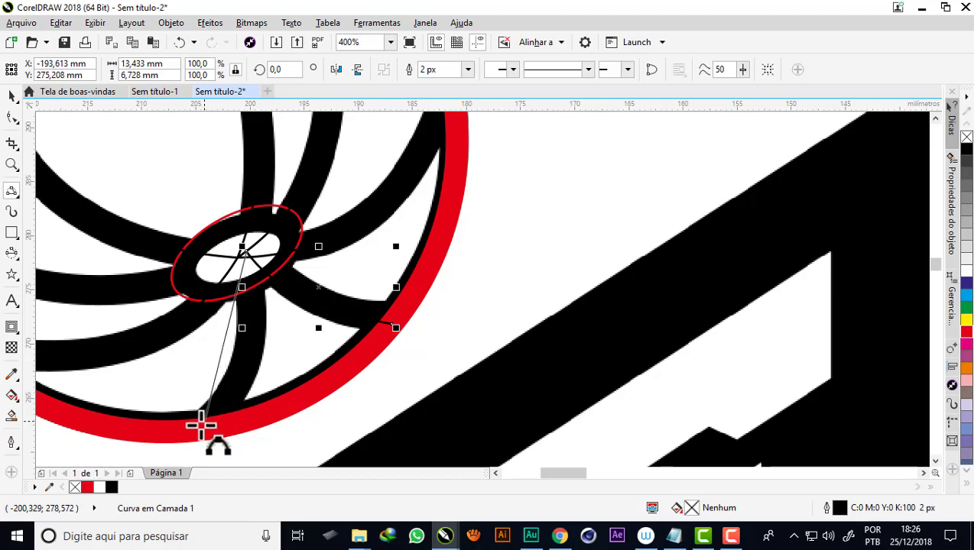
left_click_drag(201, 426, 348, 261)
Draw another curved spoke from the left red rim to the hub.
scroll(348, 261, "down", 3)
scroll(326, 272, "up", 3)
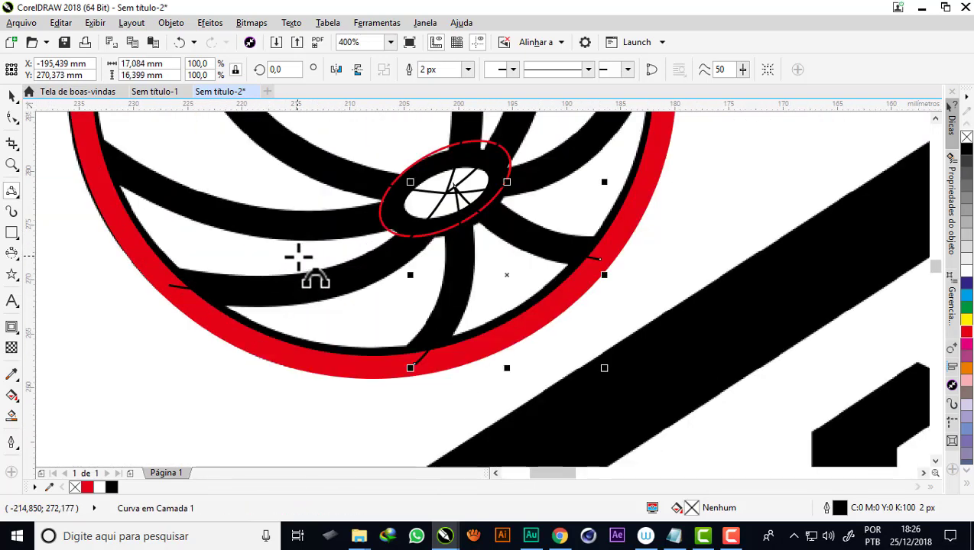
scroll(290, 313, "down", 2)
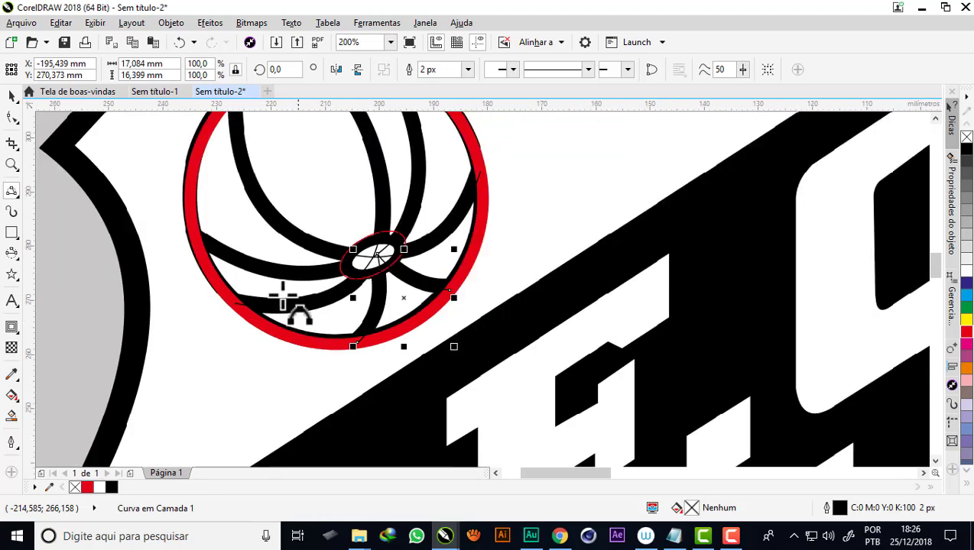
scroll(201, 233, "up", 2)
left_click(188, 234)
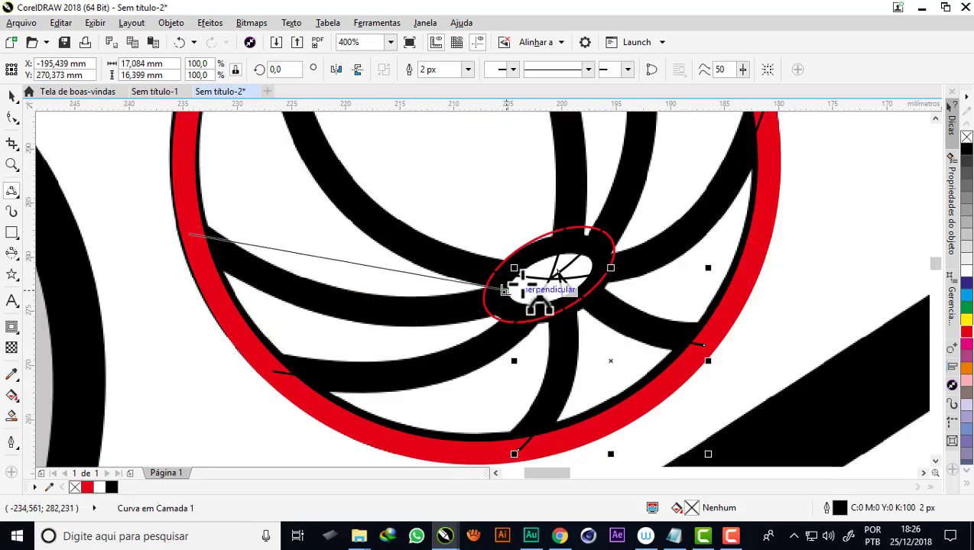
left_click_drag(562, 275, 368, 312)
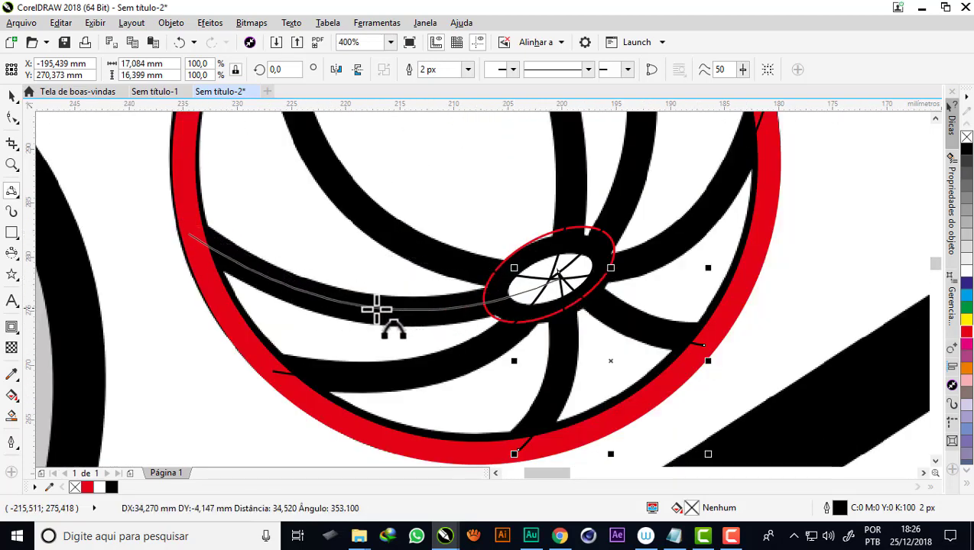
scroll(352, 321, "down", 2)
Marquee-select all eight ball parts and give them 25 px outlines.
scroll(393, 283, "down", 2)
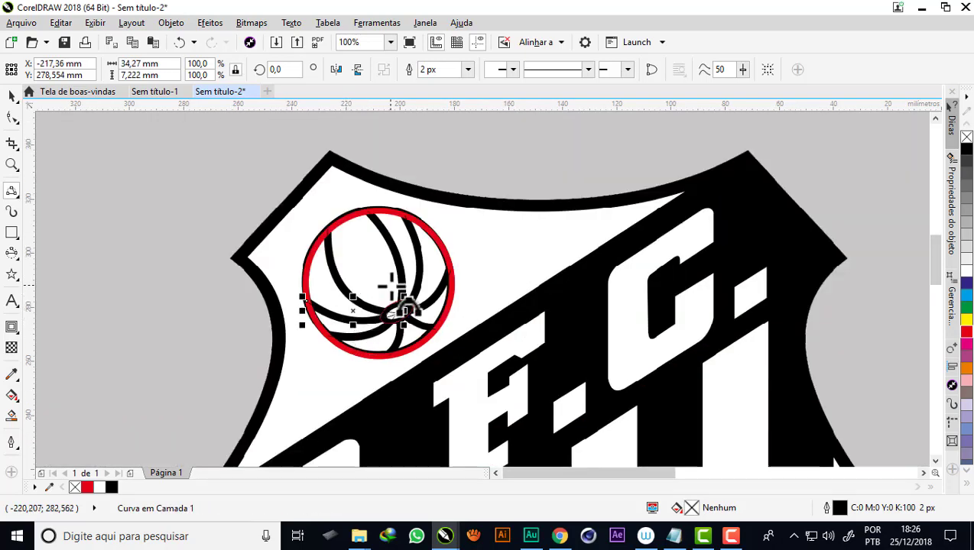
scroll(357, 265, "up", 2)
scroll(357, 260, "down", 1)
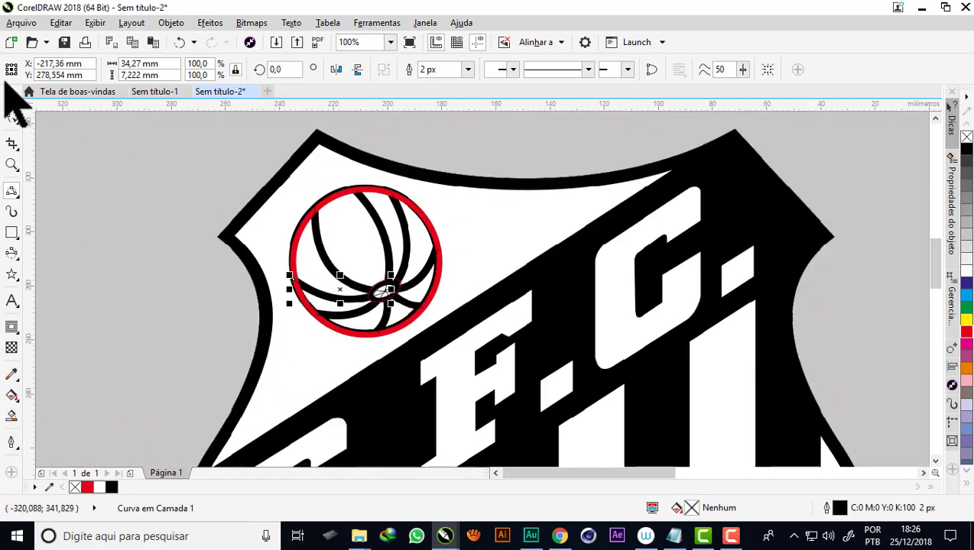
left_click(11, 96)
scroll(413, 211, "down", 2)
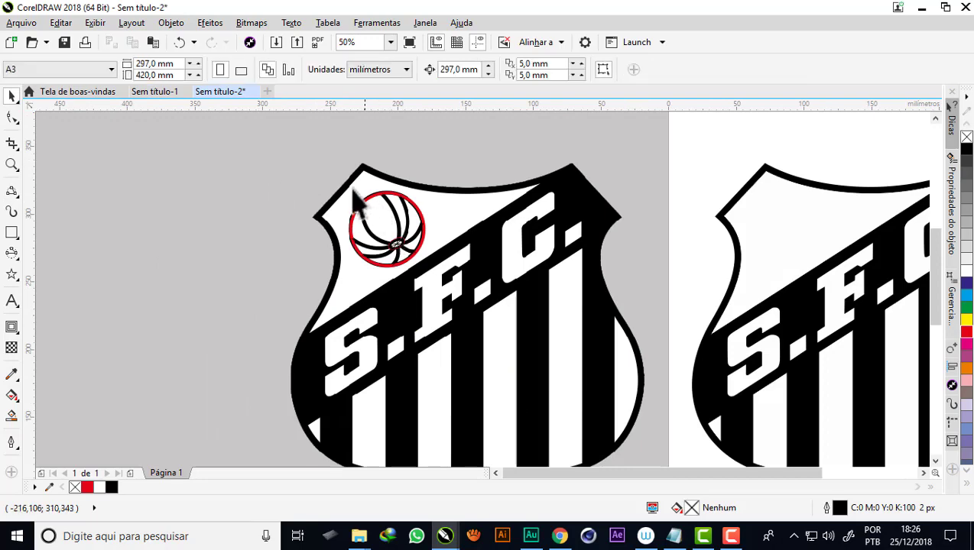
key("Escape")
scroll(380, 214, "up", 1)
left_click(365, 190)
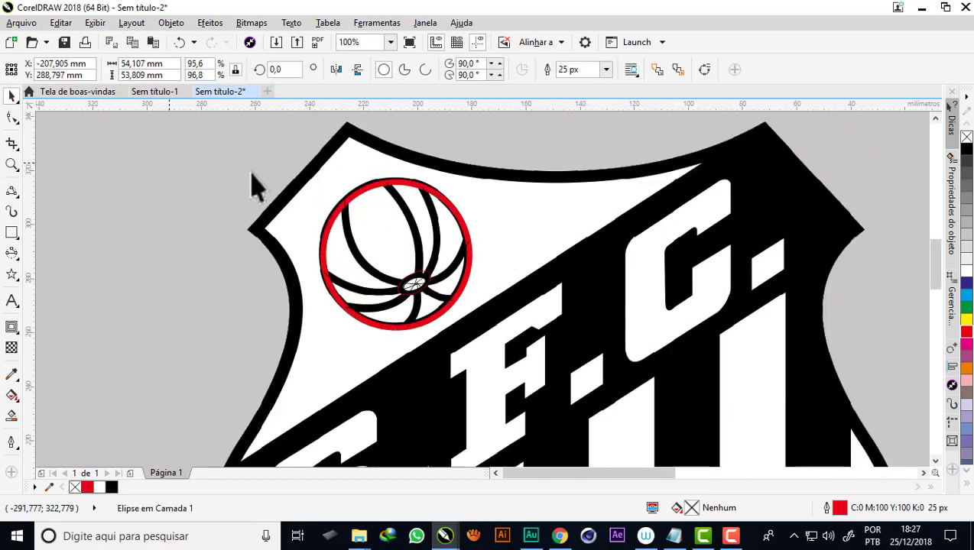
left_click_drag(249, 142, 514, 397)
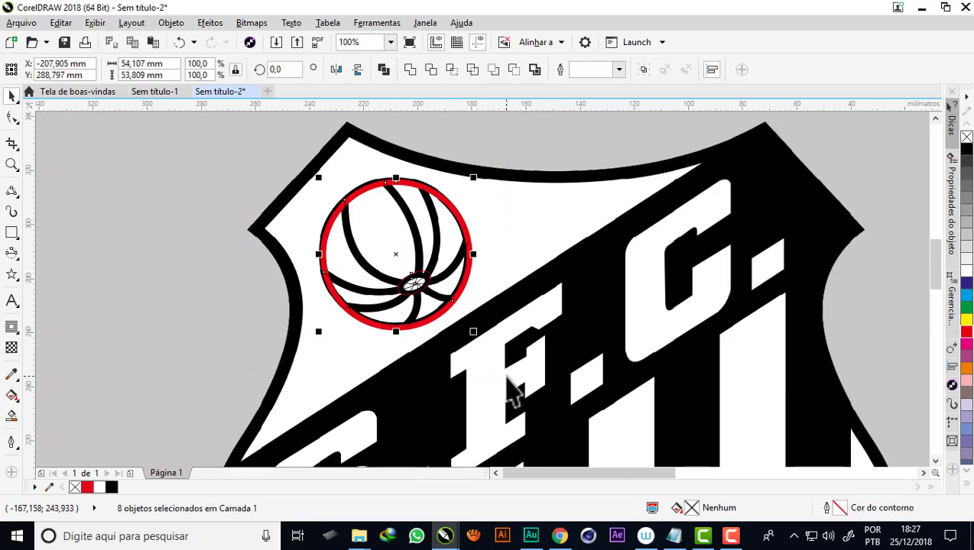
left_click(619, 70)
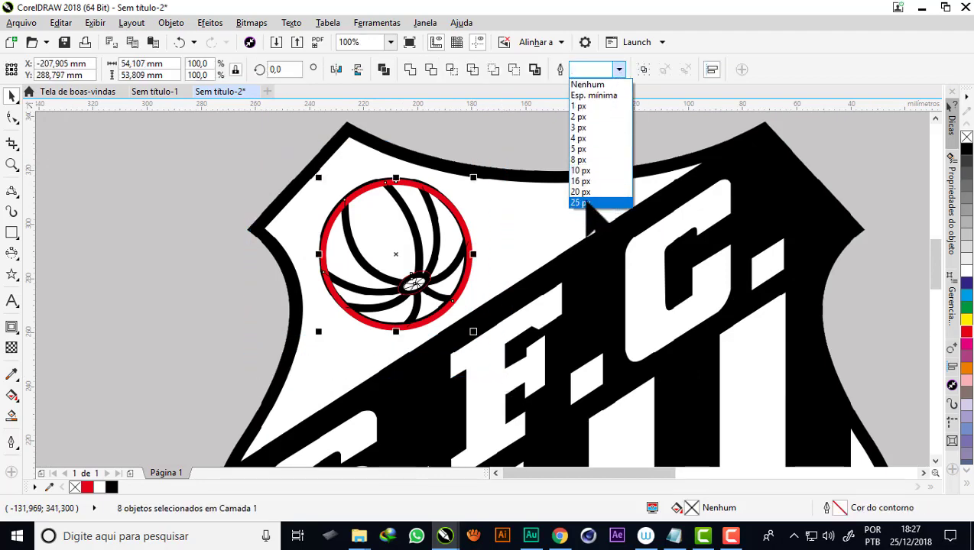
left_click(587, 202)
Drag the small centre ellipse up and to the left of the hub.
scroll(464, 285, "up", 2)
left_click(354, 256)
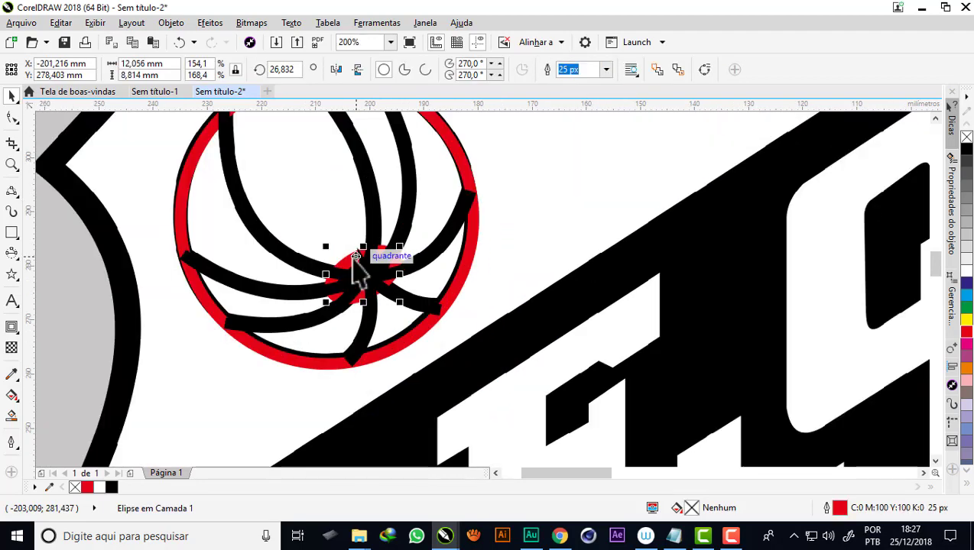
scroll(354, 260, "up", 1)
left_click_drag(348, 243, 305, 162)
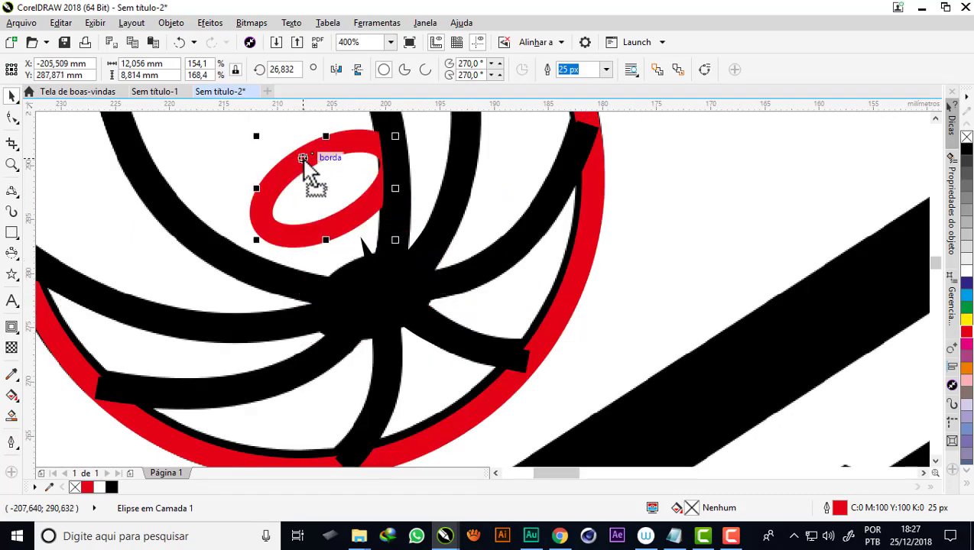
Return the centre ellipse to the hub, bring it in front of the spokes, and outline it black.
key("ctrl+z")
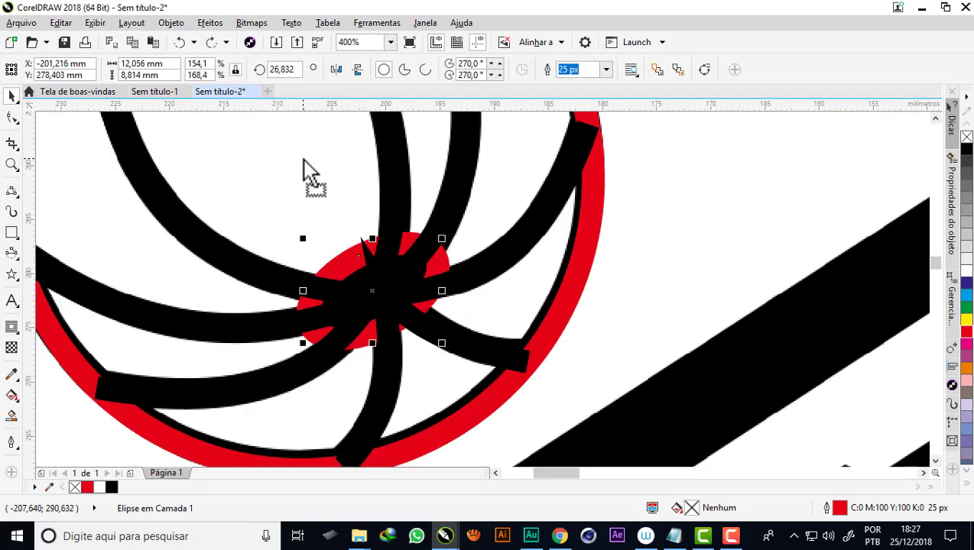
key("shift+Page_Up")
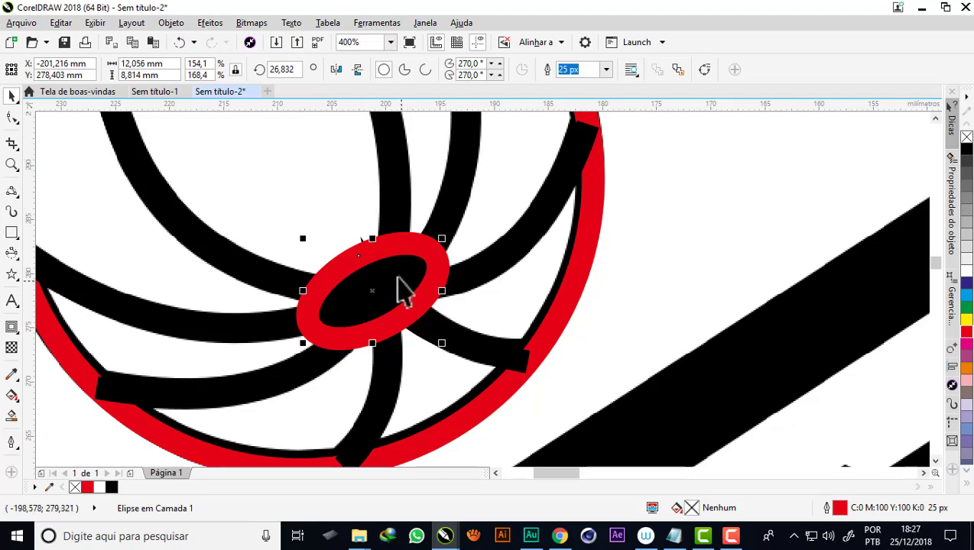
scroll(413, 290, "down", 1)
scroll(409, 287, "down", 1)
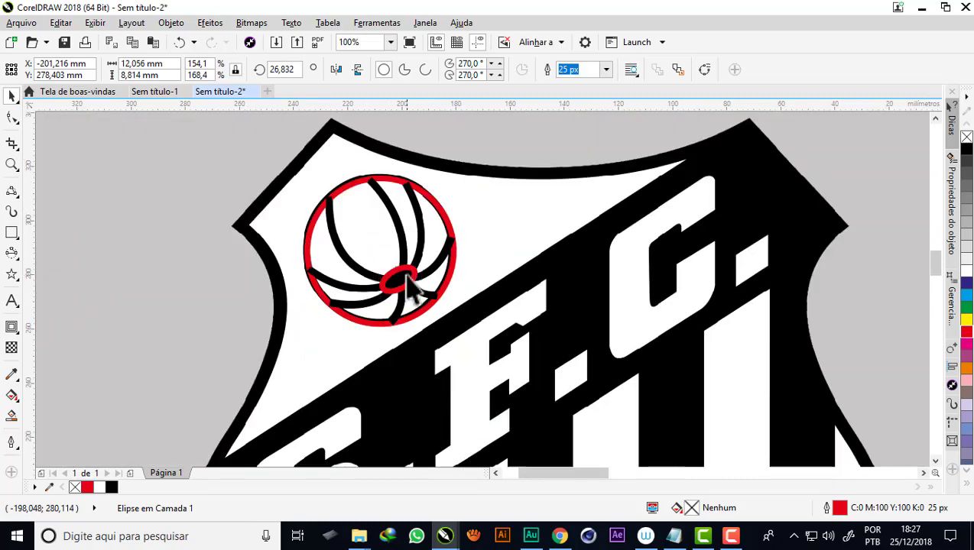
scroll(417, 273, "up", 1)
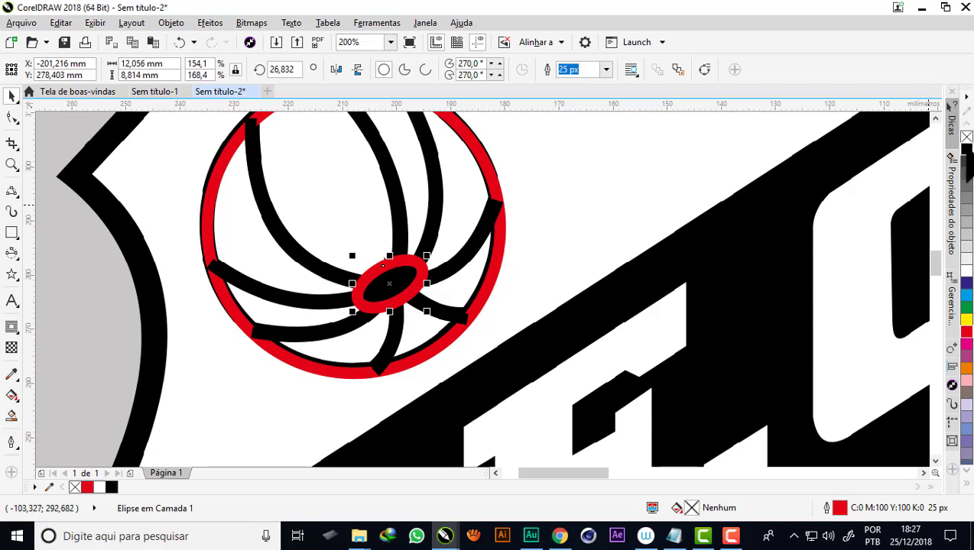
right_click(966, 149)
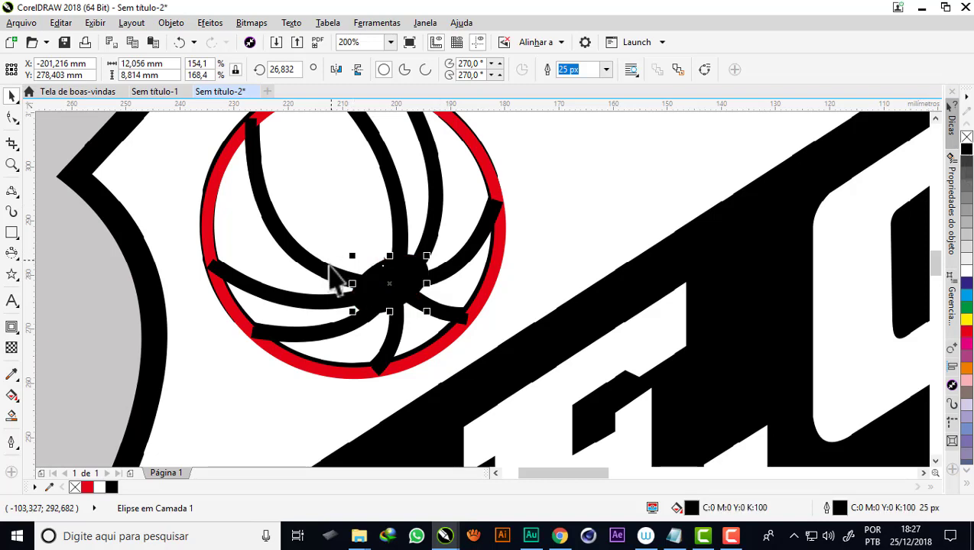
scroll(329, 268, "down", 1)
left_click(77, 170)
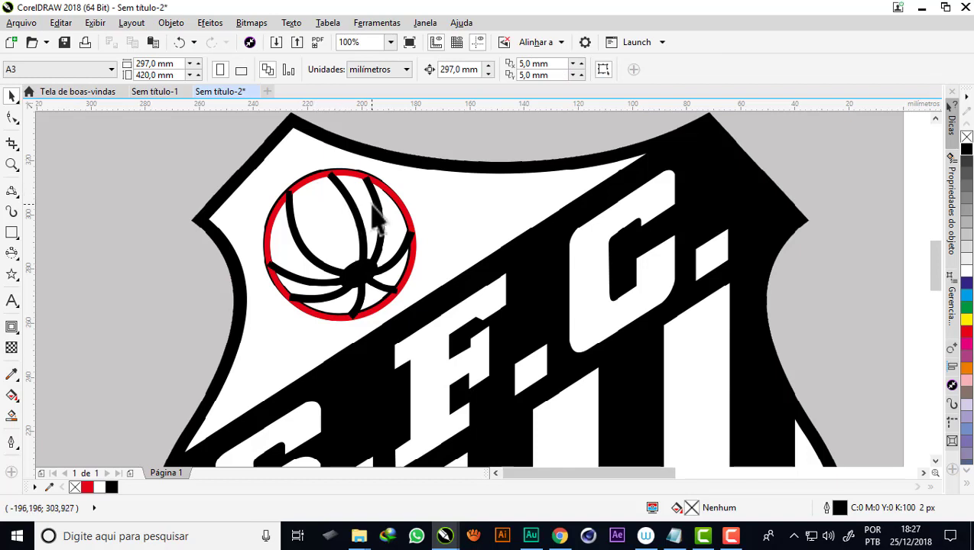
PowerClip the first three black ball curves inside the red circle.
left_click(386, 189)
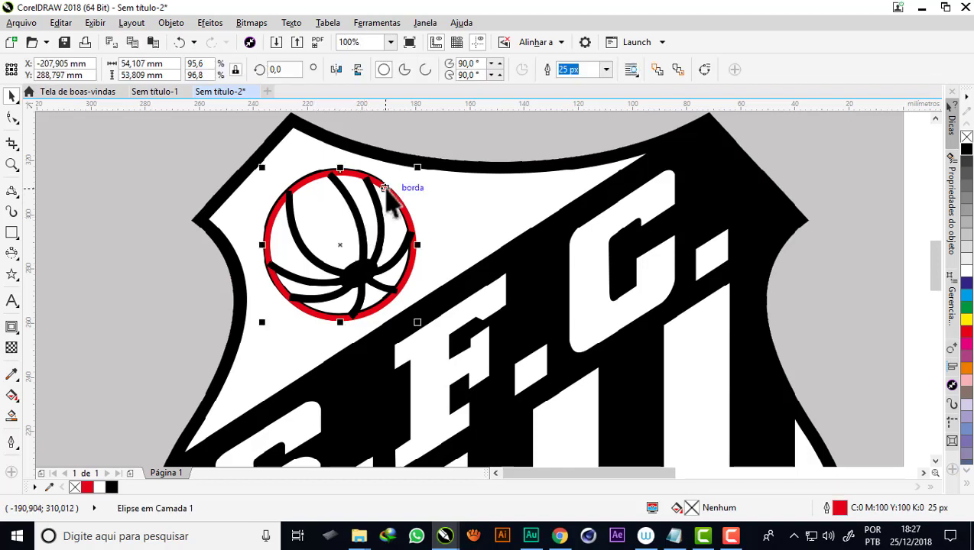
left_click(140, 157)
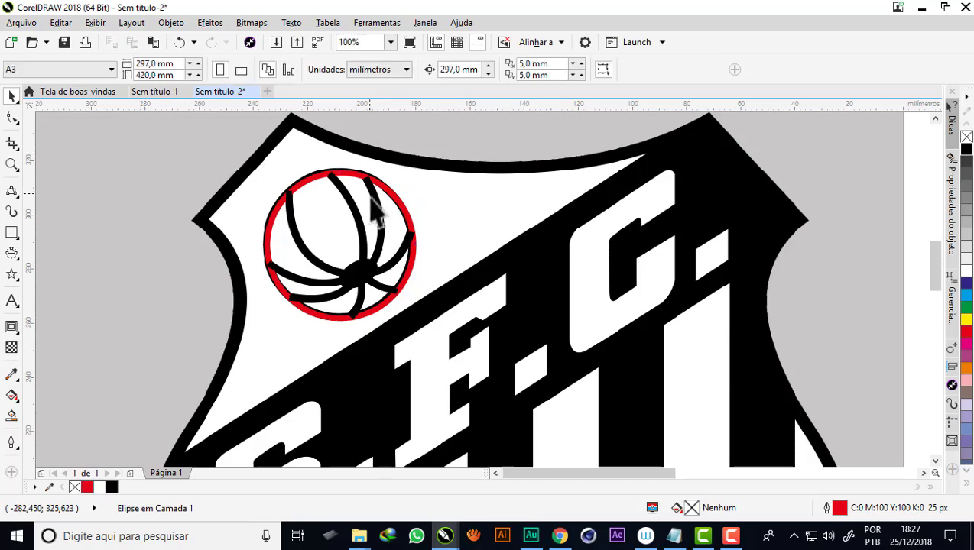
scroll(368, 230, "up", 1)
left_click(381, 154)
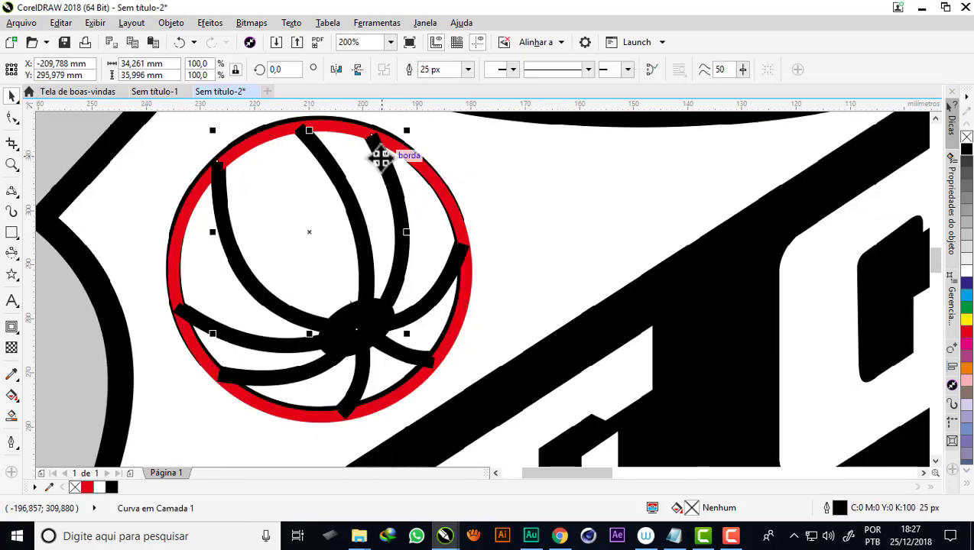
left_click(312, 159, "shift")
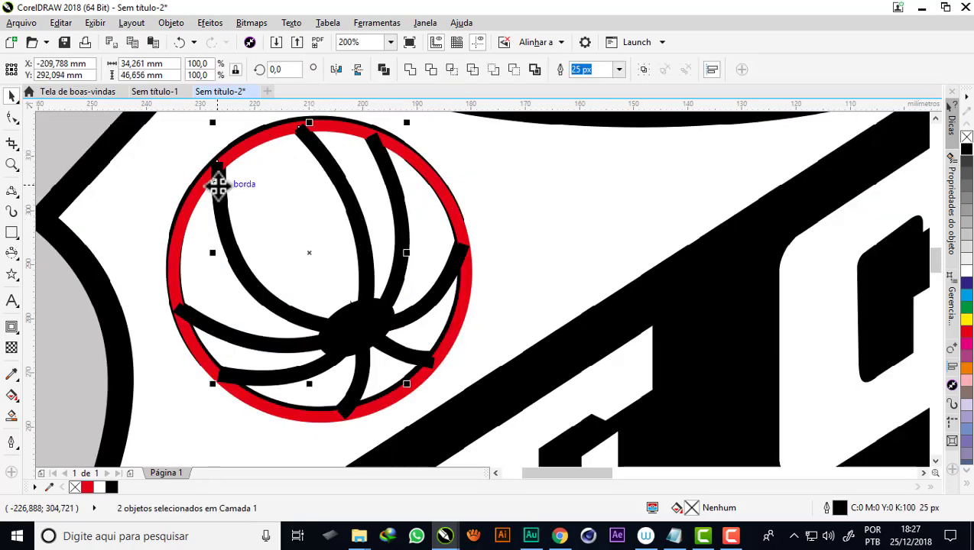
left_click(192, 310)
left_click(296, 377, "shift")
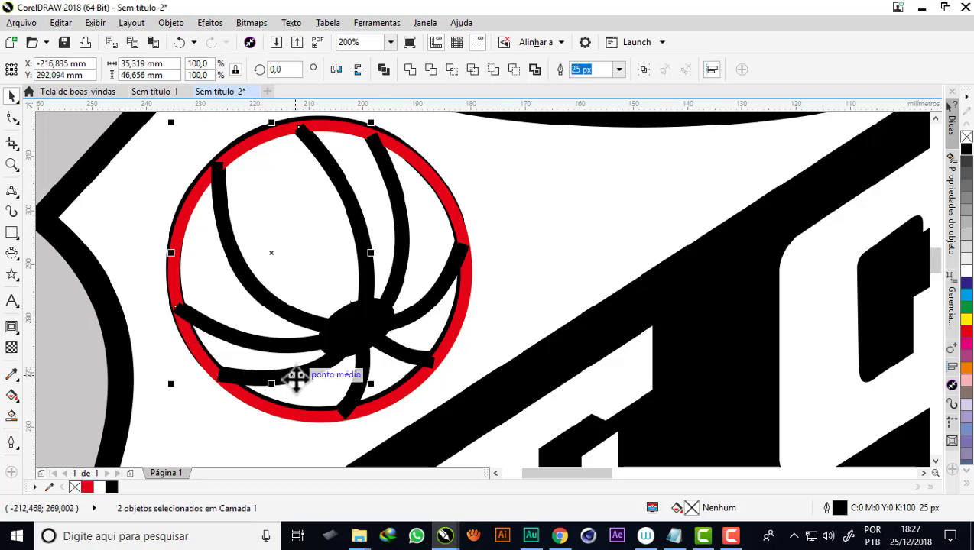
left_click(346, 317, "shift")
right_click(345, 317)
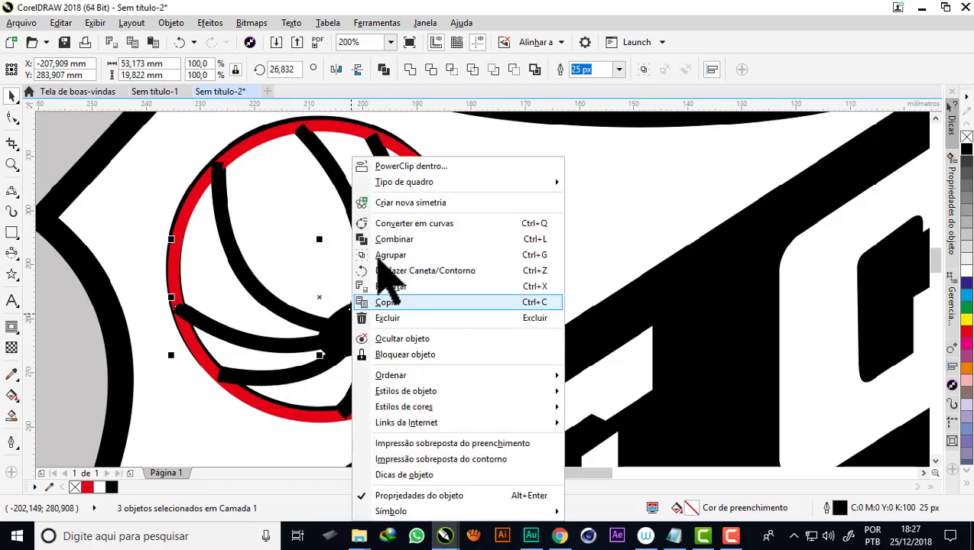
left_click(406, 166)
left_click(414, 162)
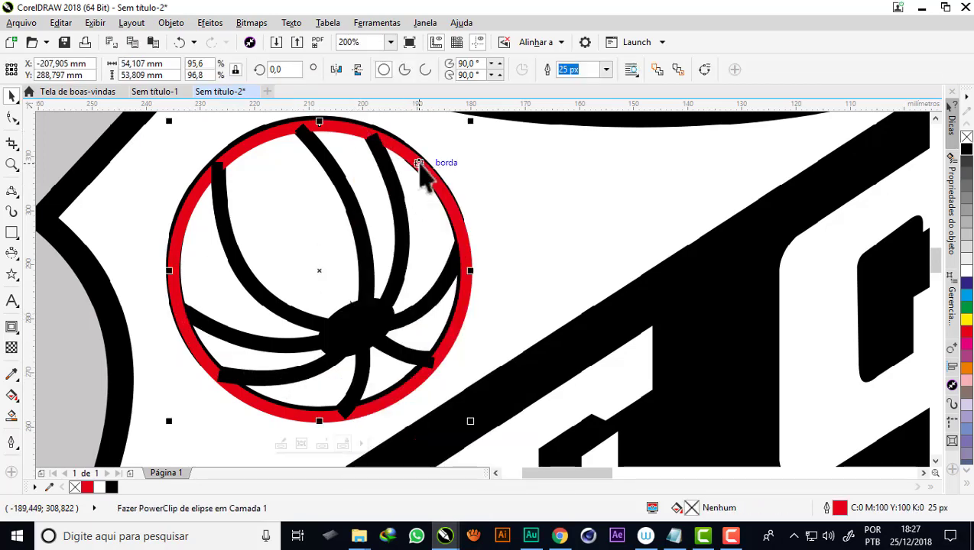
PowerClip the two remaining black ball curves inside the red circle too.
left_click(497, 225)
left_click(336, 180)
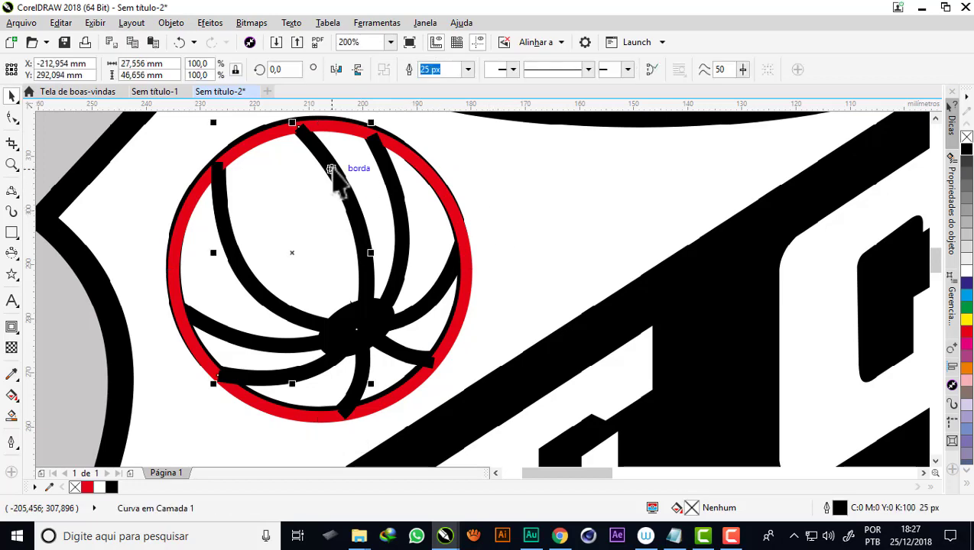
right_click(332, 163)
left_click(382, 114)
left_click(405, 137)
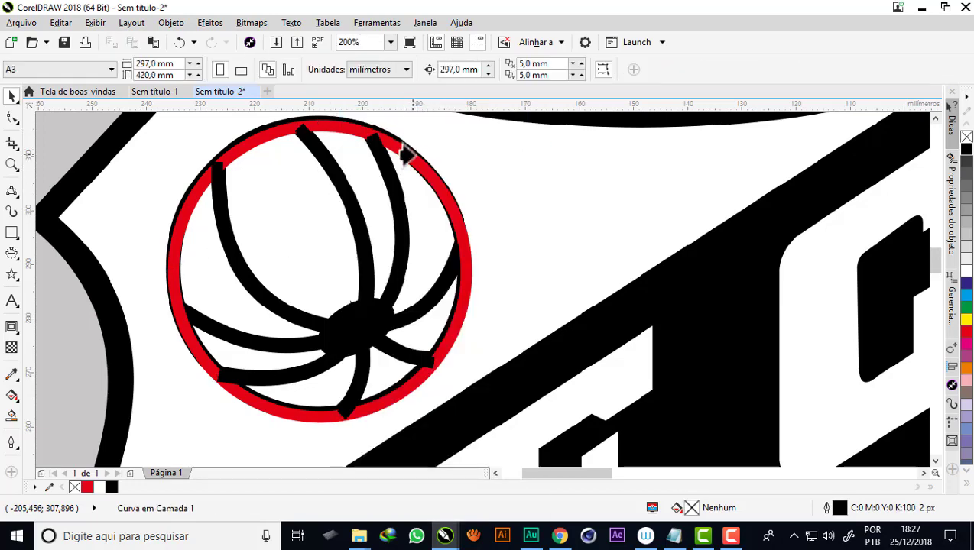
left_click(387, 149)
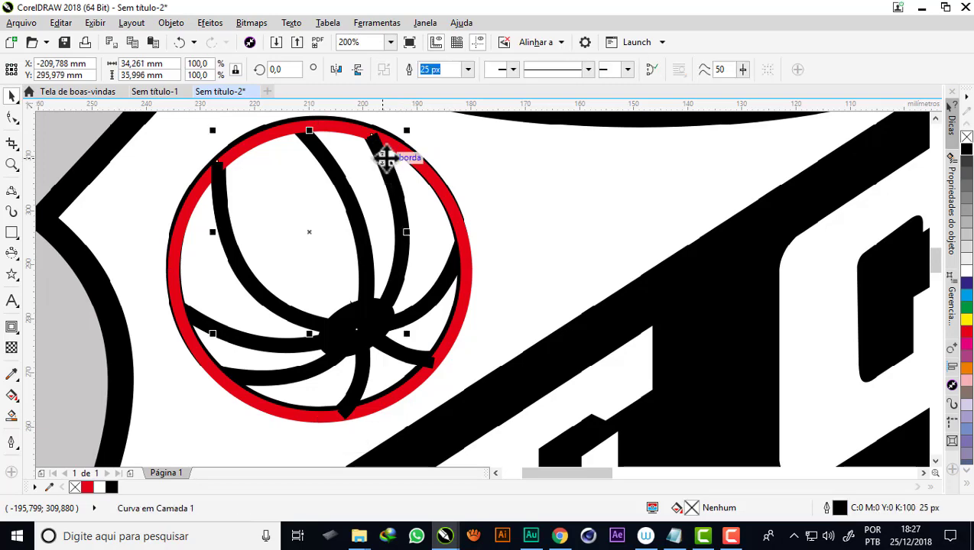
right_click(386, 149)
left_click(413, 115)
left_click(408, 161)
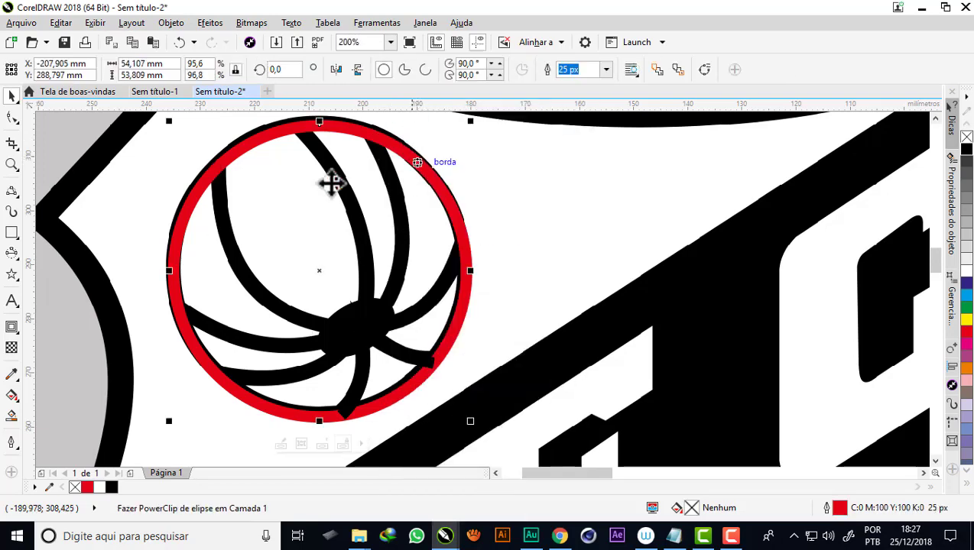
right_click(359, 402)
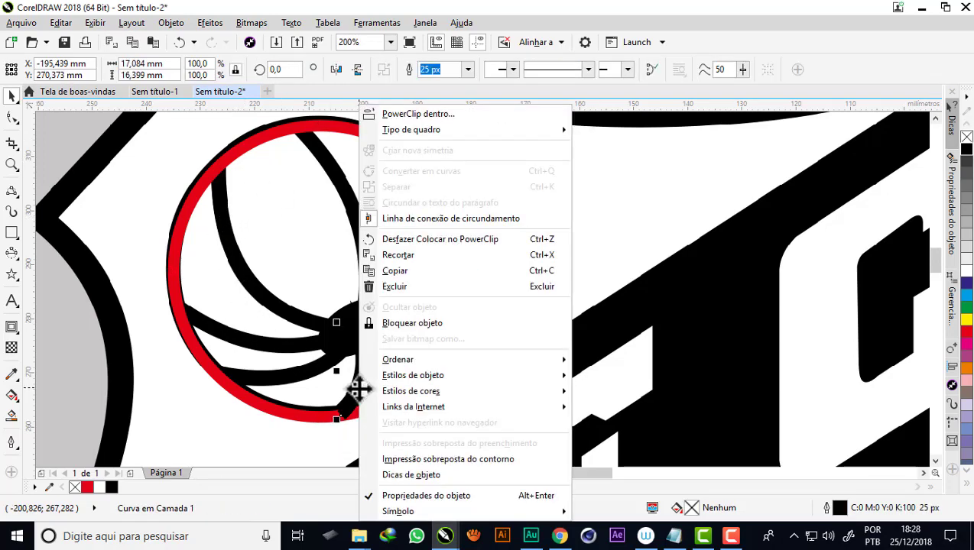
key("Escape")
key("Escape")
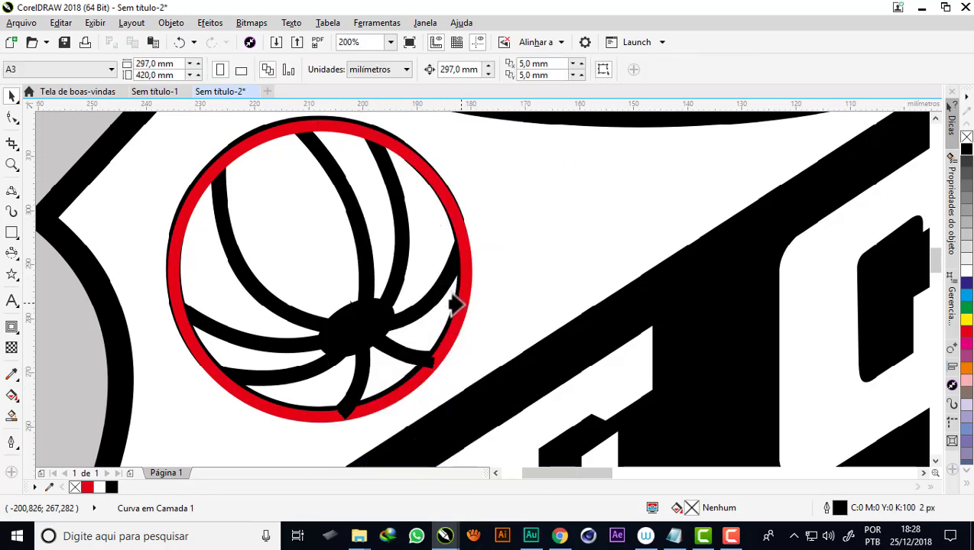
left_click(456, 305)
Fill the small centre ellipse of the ball with white.
scroll(343, 278, "down", 3)
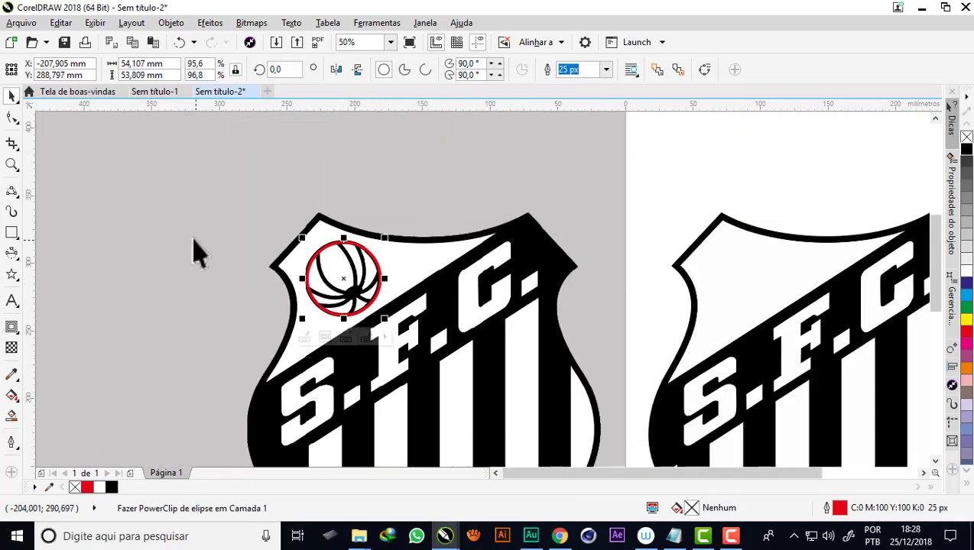
left_click(197, 253)
scroll(354, 291, "up", 2)
left_click(353, 303)
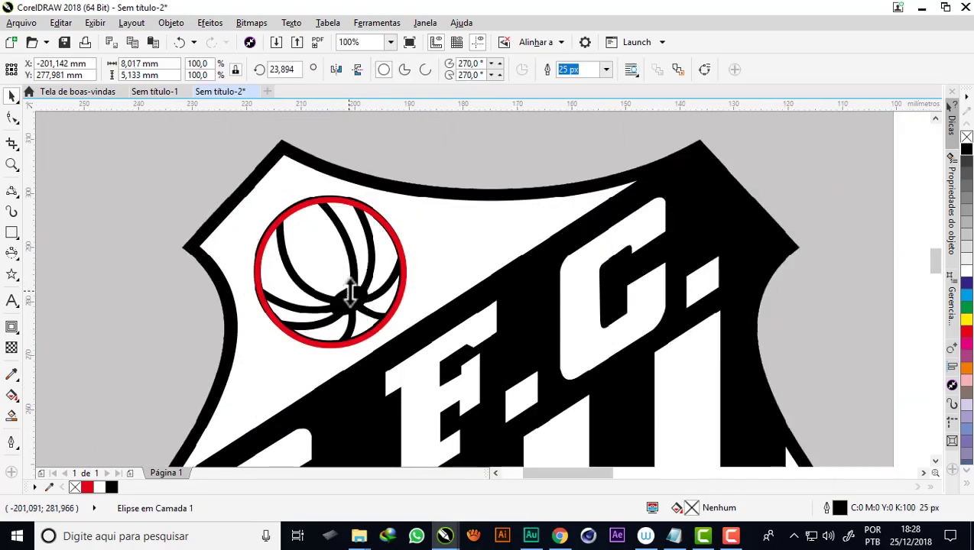
scroll(351, 301, "up", 4)
left_click(966, 269)
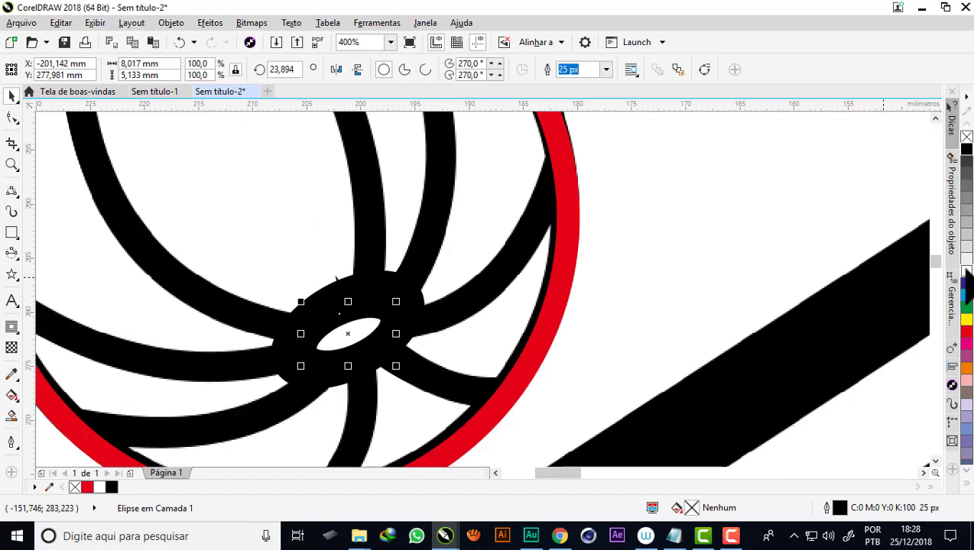
Move the clipped ball circle onto the top-left of the right crest.
scroll(316, 245, "down", 4)
left_click_drag(317, 245, 719, 245)
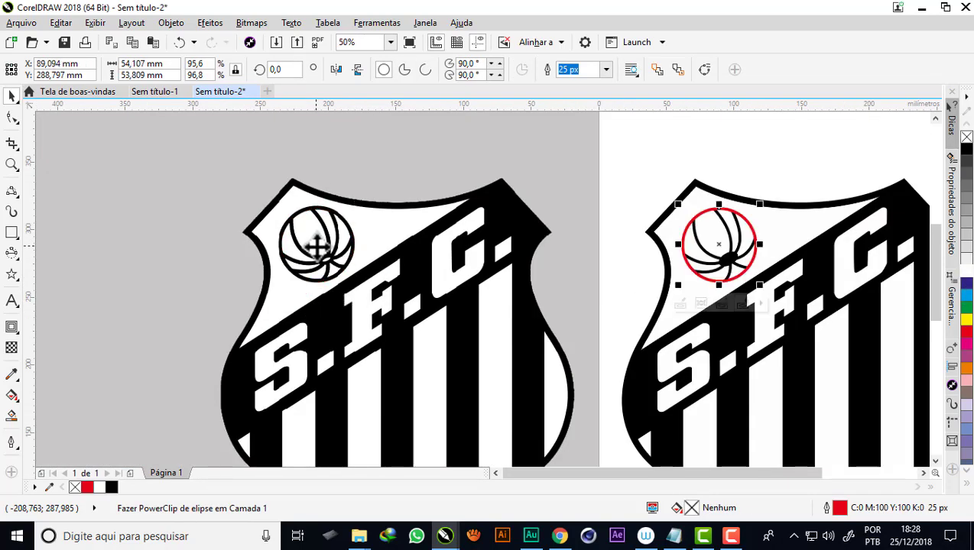
left_click(152, 254)
scroll(727, 268, "up", 2)
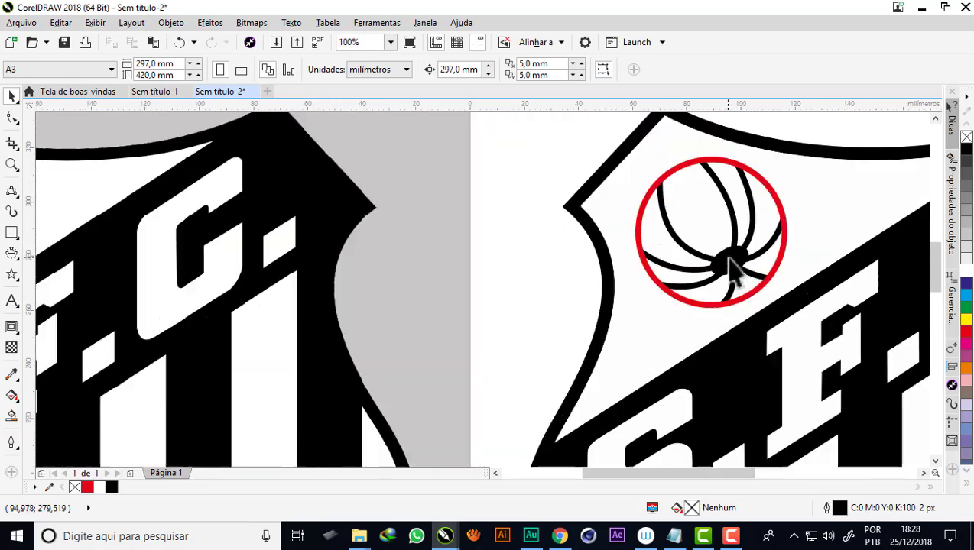
left_click(732, 267)
scroll(394, 260, "down", 2)
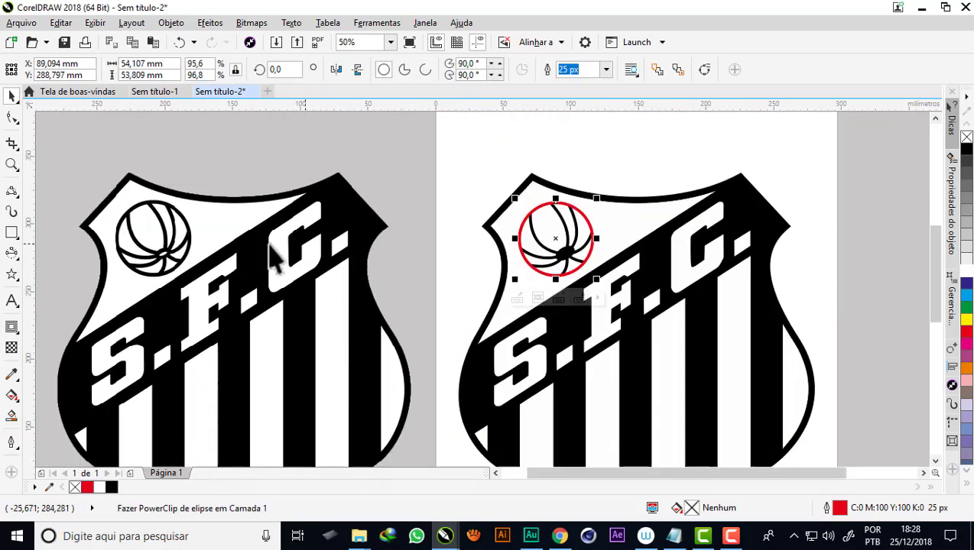
Duplicate the small centre ellipse for the right ball and choose a new outline width.
left_click(162, 254)
key("ctrl+d")
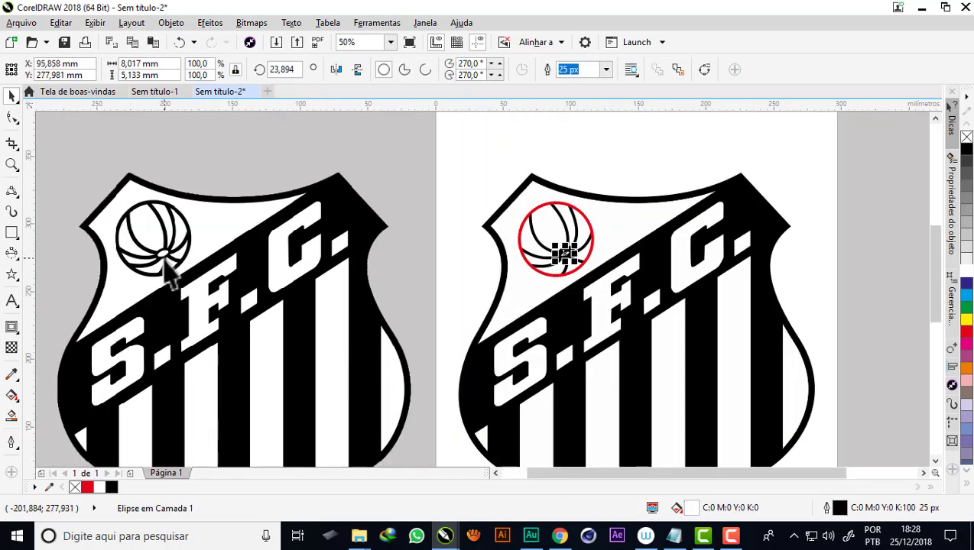
scroll(566, 254, "up", 2)
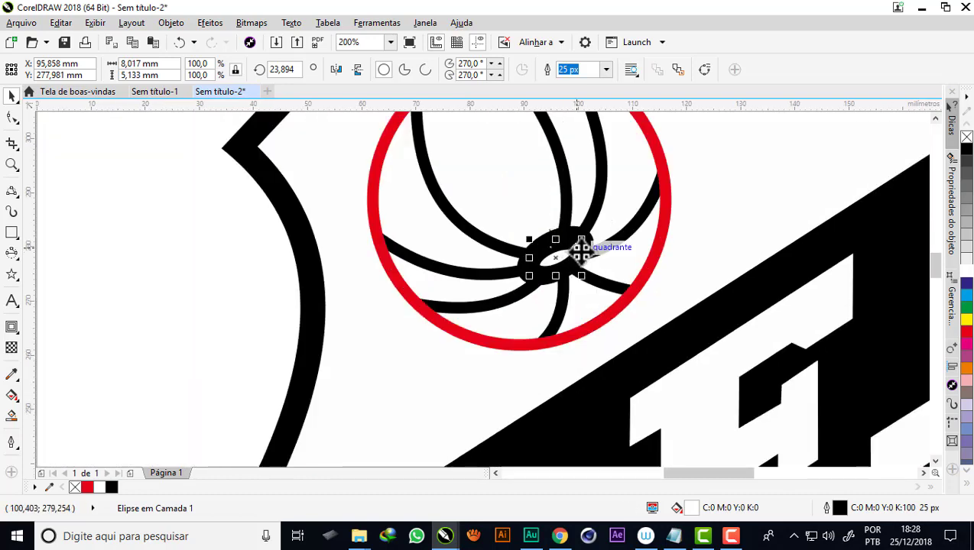
scroll(567, 251, "up", 1)
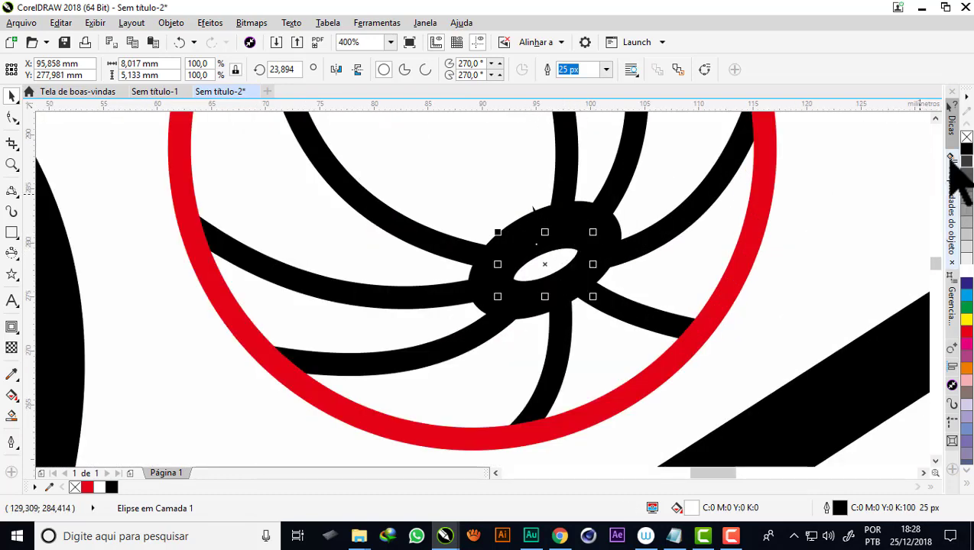
left_click(606, 70)
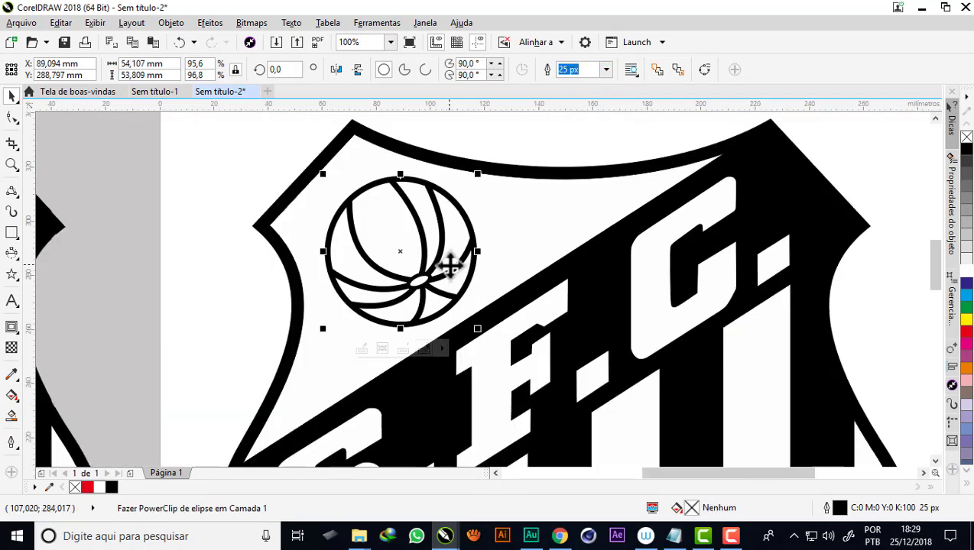
scroll(271, 282, "up", 2)
scroll(168, 276, "down", 1)
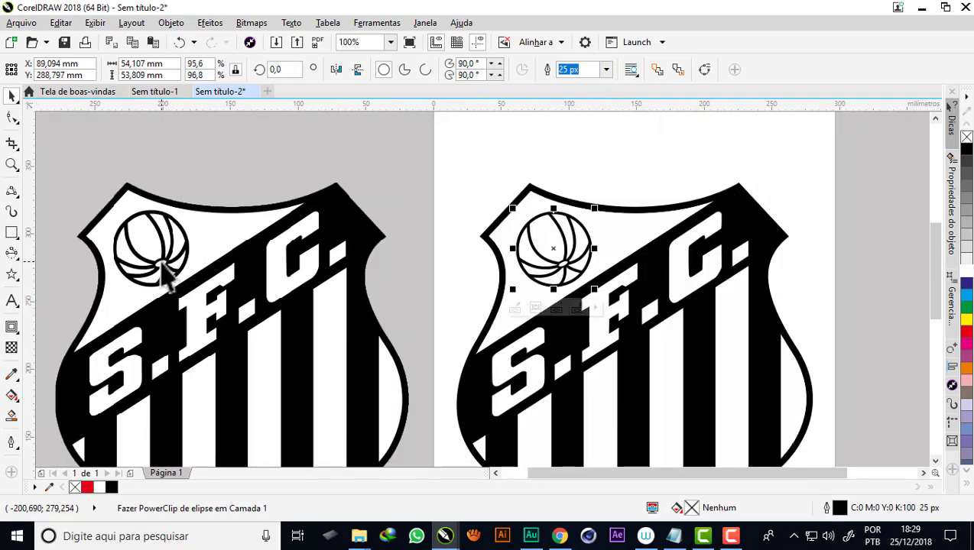
scroll(577, 260, "up", 1)
scroll(431, 268, "down", 1)
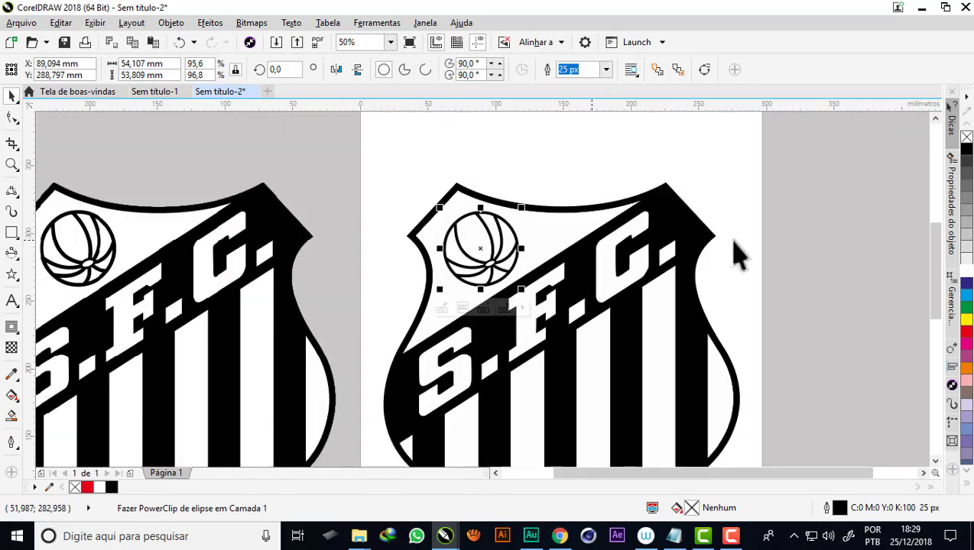
left_click(854, 245)
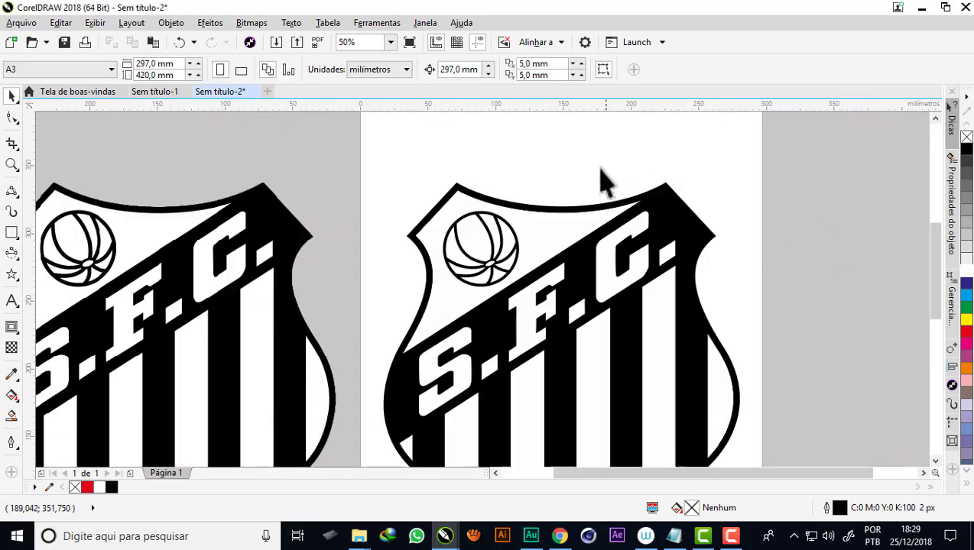
scroll(588, 184, "down", 1)
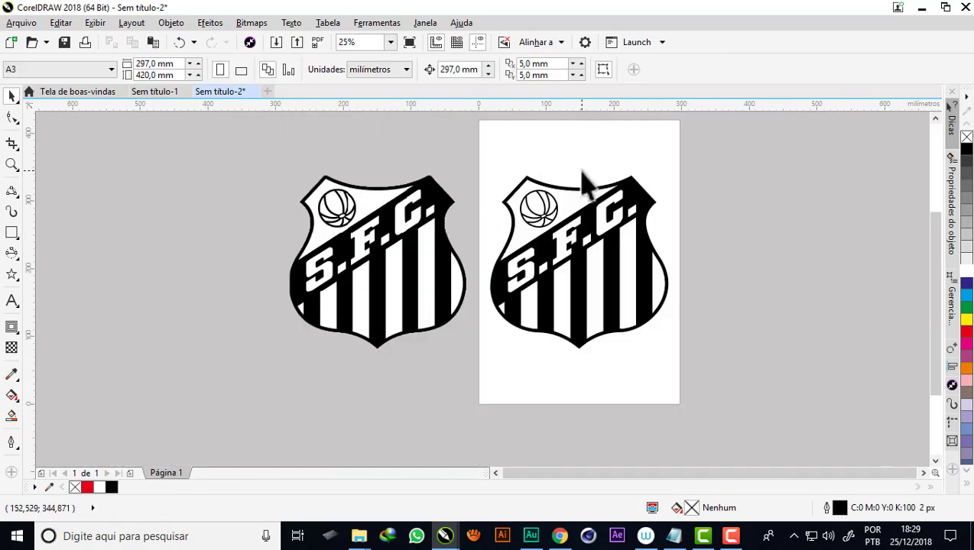
left_click(11, 164)
left_click_drag(285, 161, 685, 380)
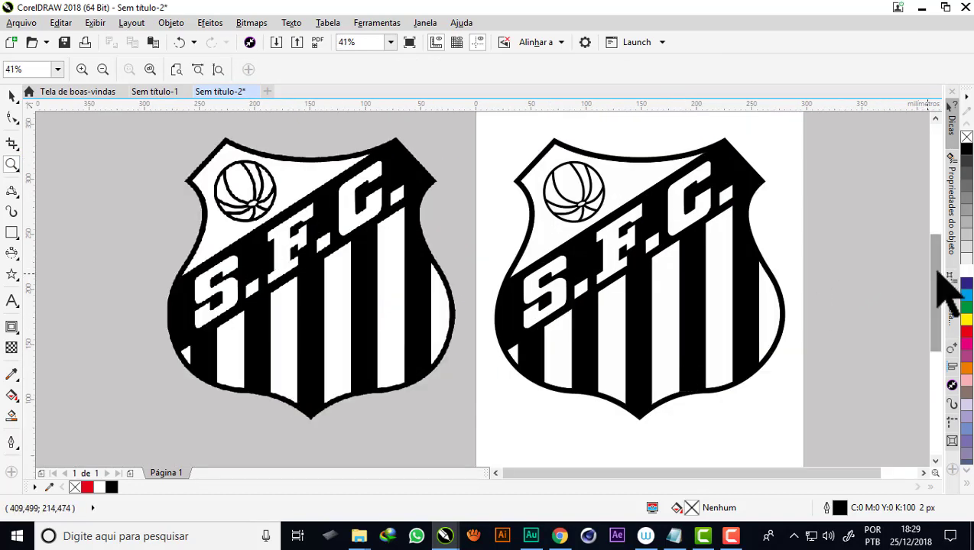
scroll(940, 304, "up", 2)
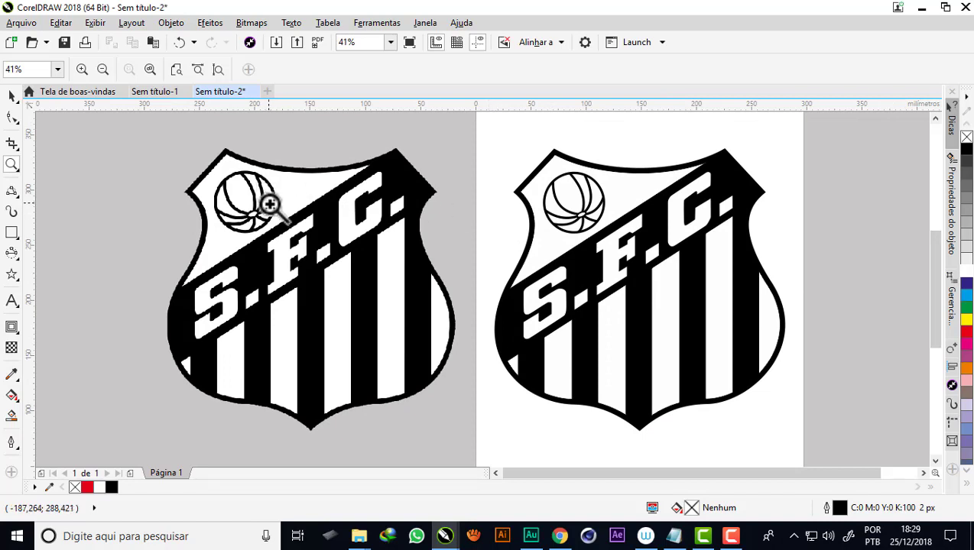
left_click(11, 96)
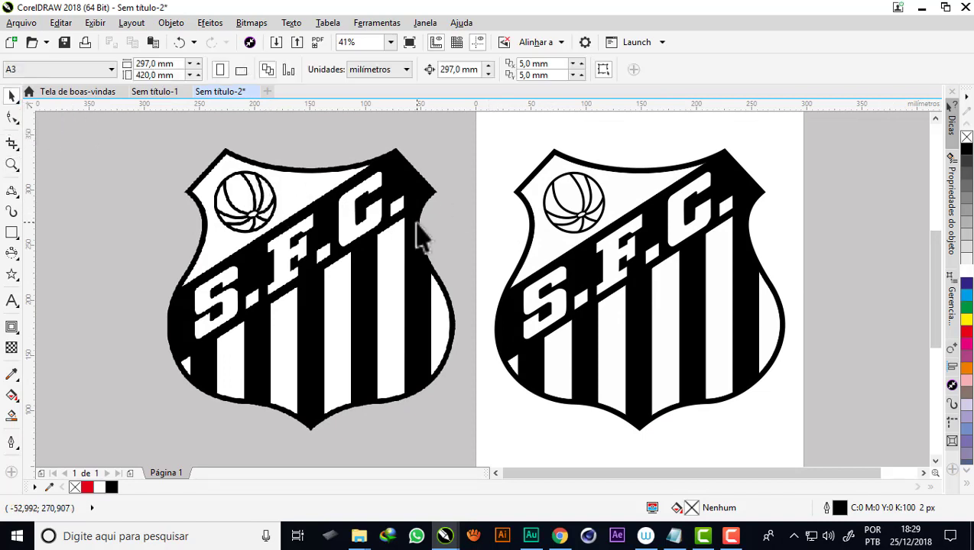
left_click(11, 164)
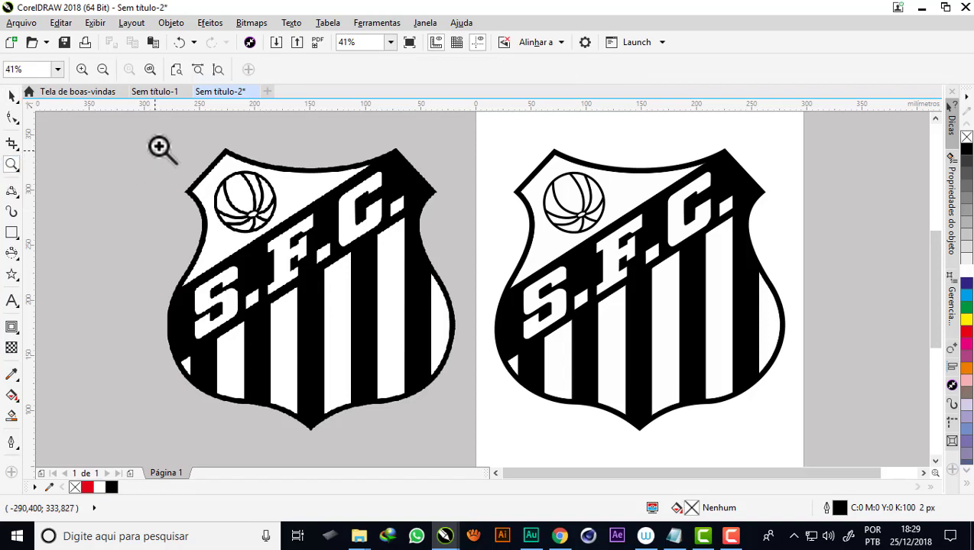
left_click_drag(160, 141, 816, 454)
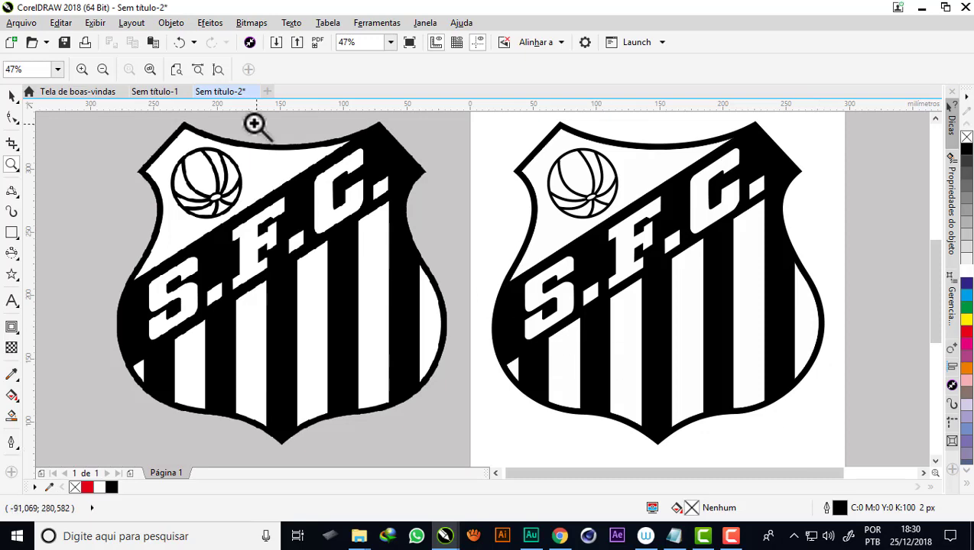
Save the drawing as 'Escudo do Santos' in CDR version 15.0 format.
left_click(23, 23)
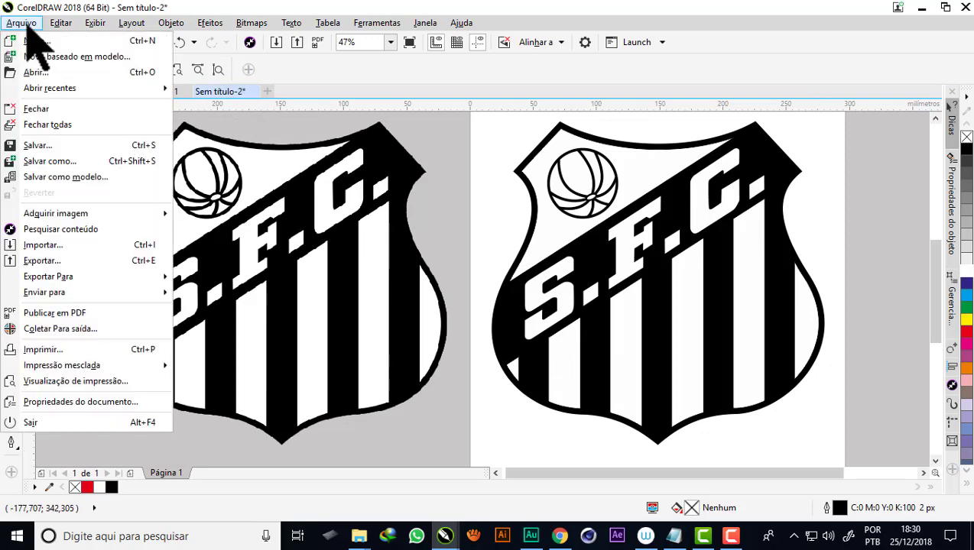
left_click(55, 163)
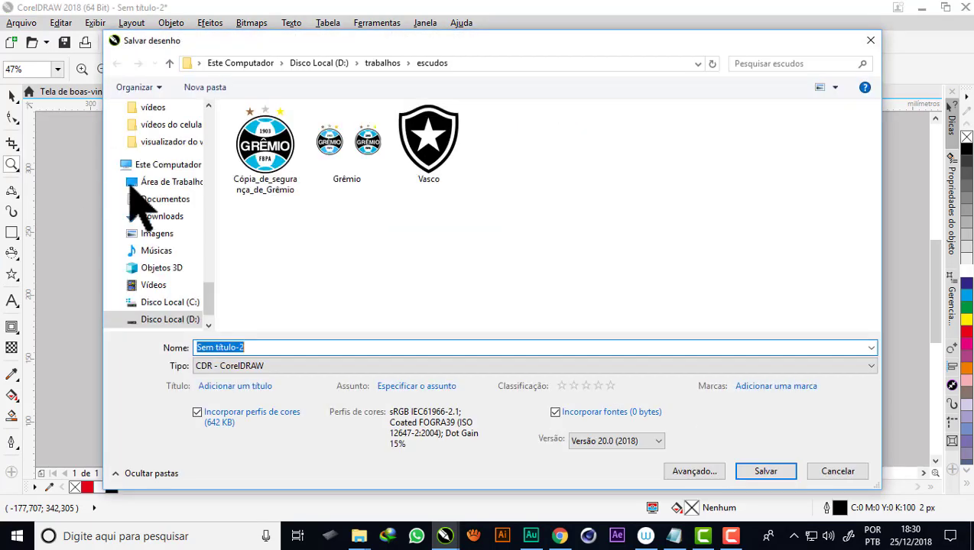
left_click(657, 440)
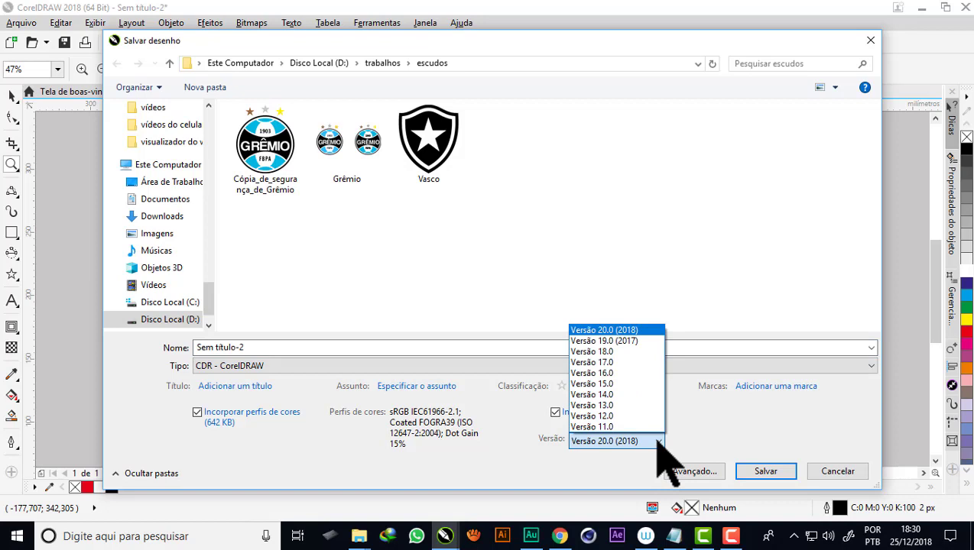
left_click(600, 384)
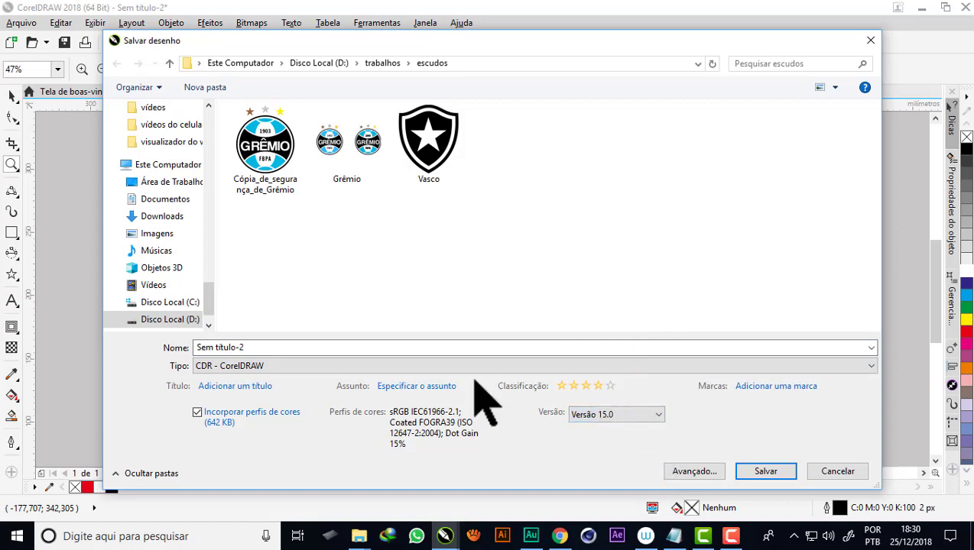
double_click(264, 348)
type("Escudo do Santos")
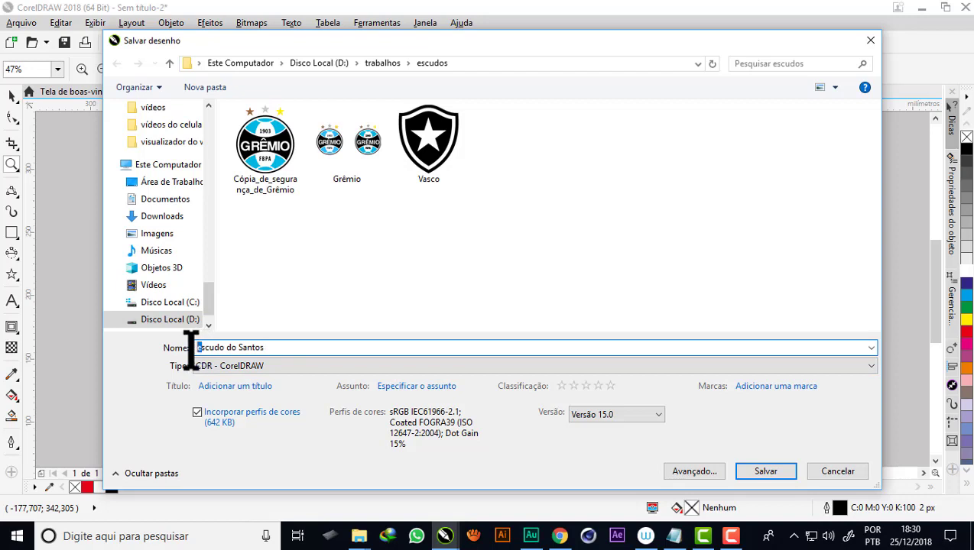
type("E")
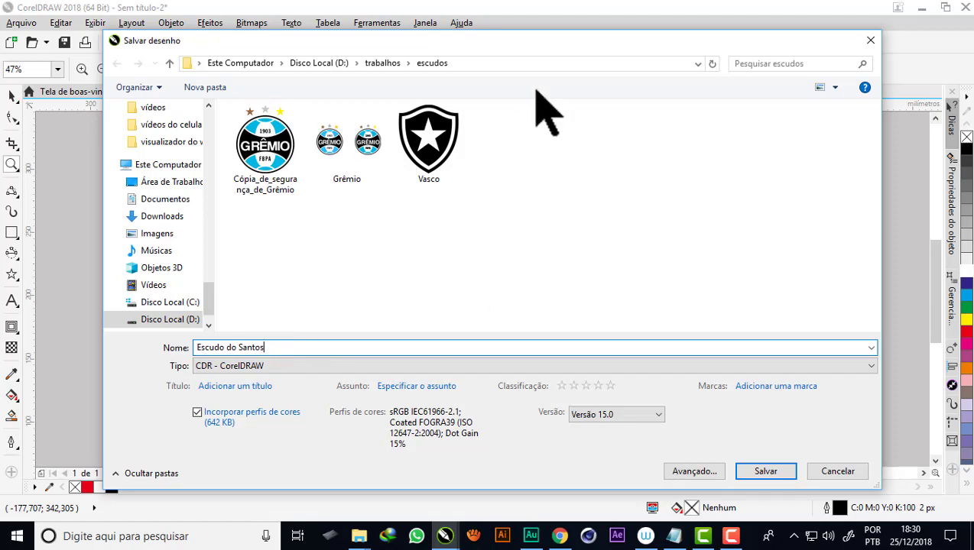
left_click(765, 471)
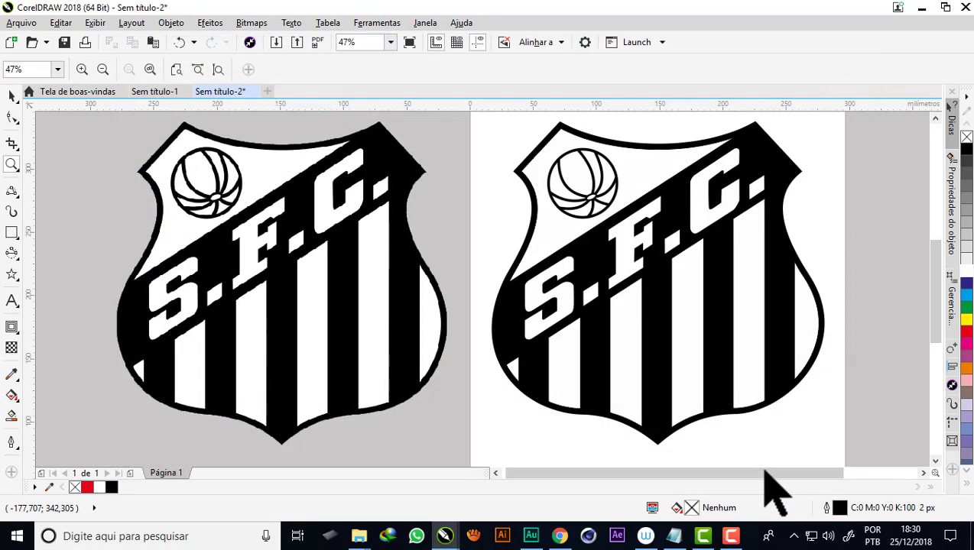